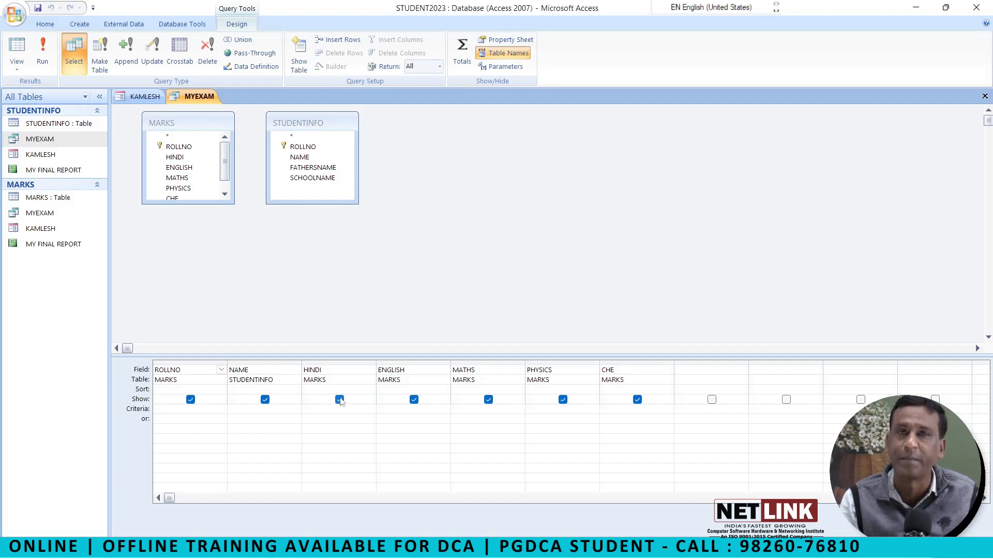
# - Hide the ENGLISH, MATHS, PHYSICS and CHE fields in the MYEXAM query, then close it with its design changes saved
pyautogui.click(414, 398)
pyautogui.click(488, 399)
pyautogui.click(563, 399)
pyautogui.click(638, 399)
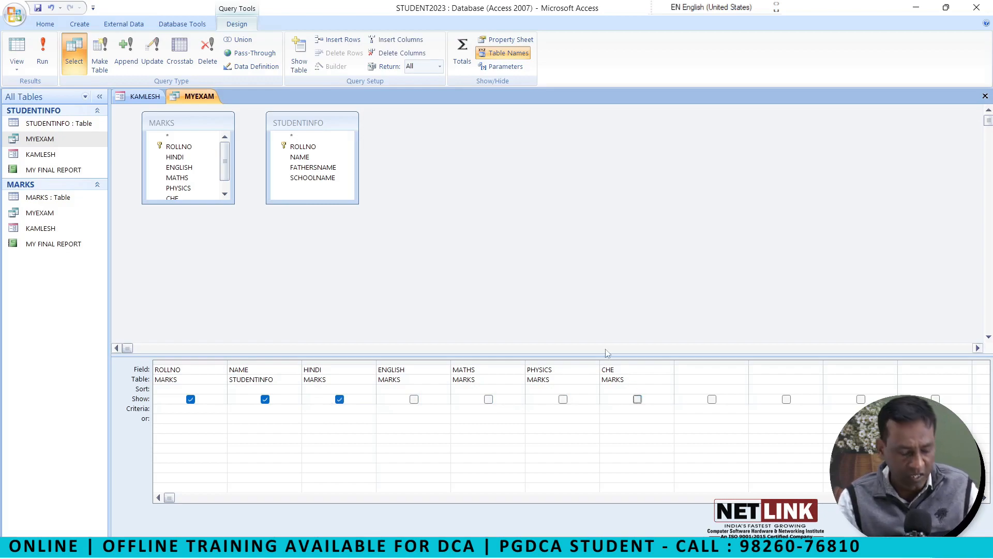
pyautogui.hotkey('ctrl', 'w')
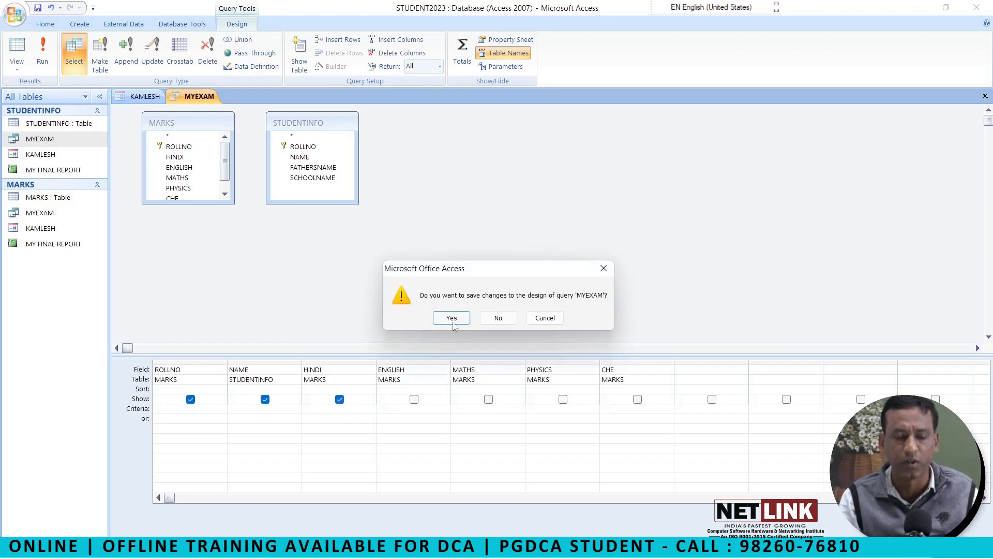
pyautogui.click(454, 320)
# - Open the MYEXAM query's results and view the total options available for the NAME column
pyautogui.click(49, 143)
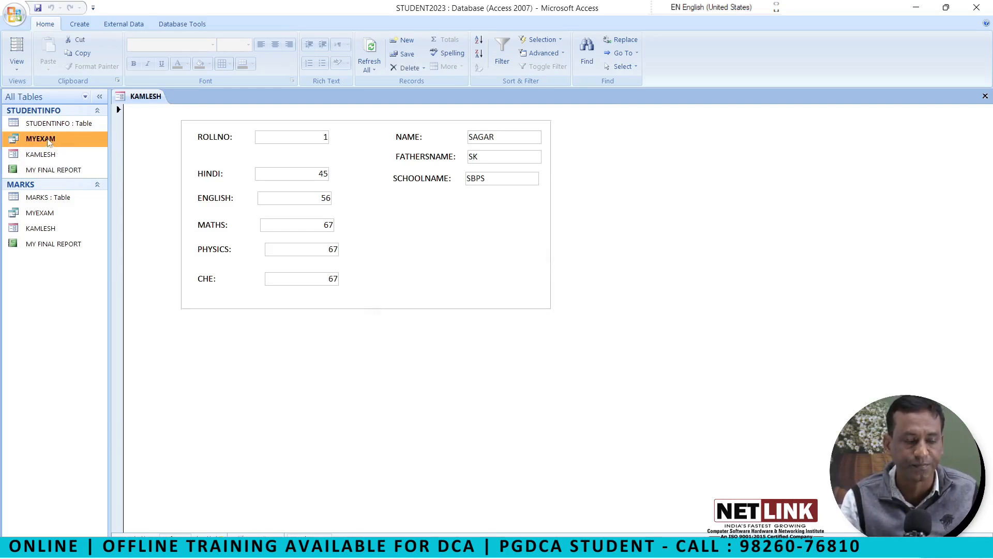
pyautogui.doubleClick(49, 142)
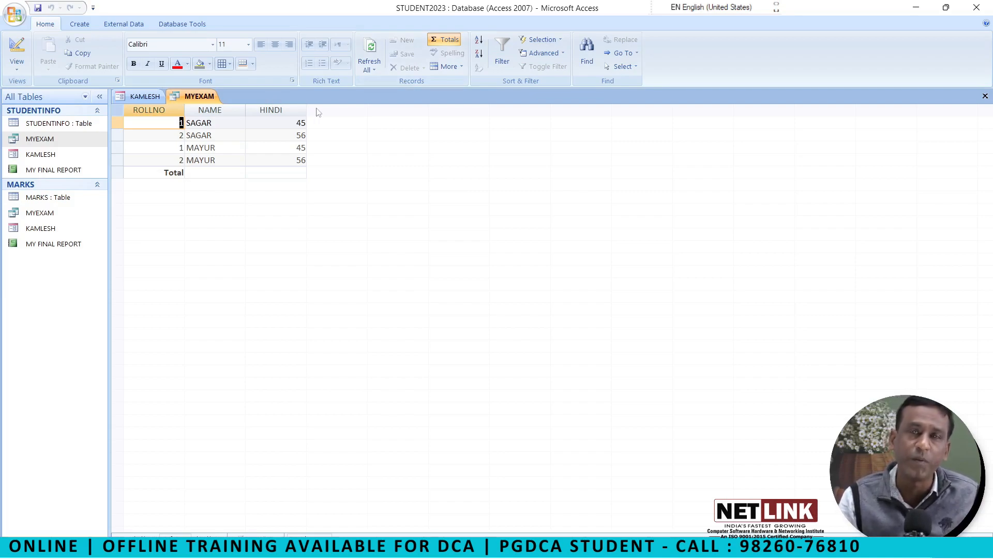
pyautogui.click(250, 172)
pyautogui.click(191, 172)
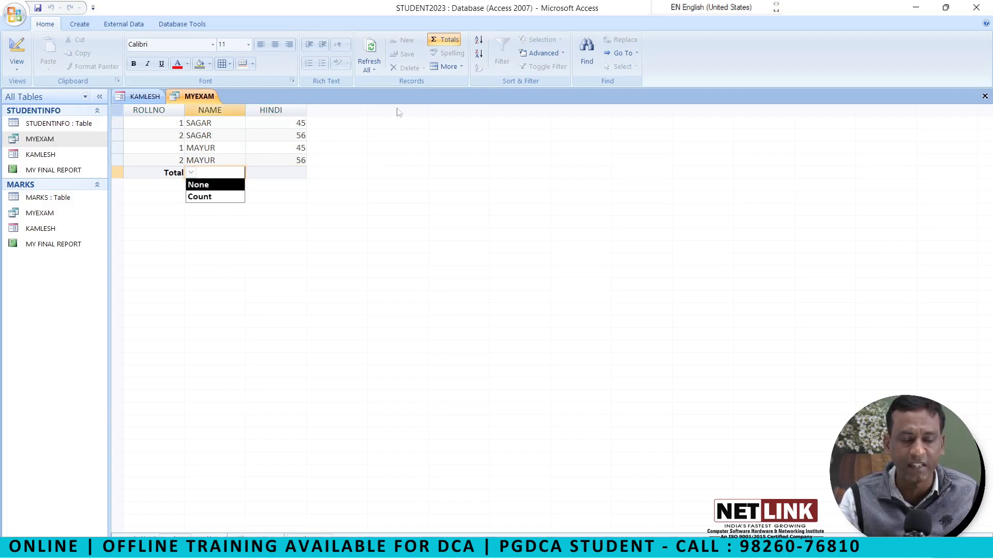
# - Turn the Total row off and on again, and total the HINDI column with Sum
pyautogui.click(439, 38)
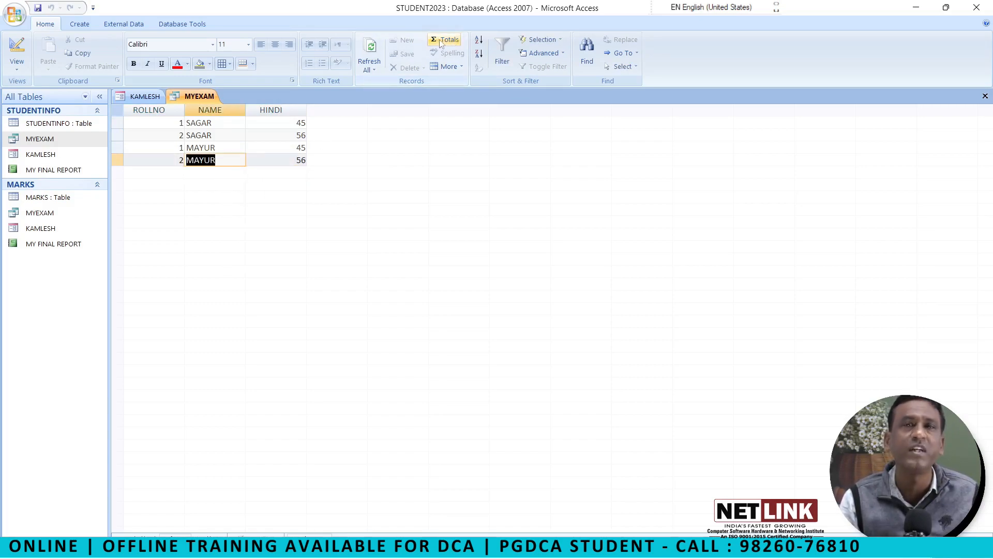
pyautogui.click(440, 40)
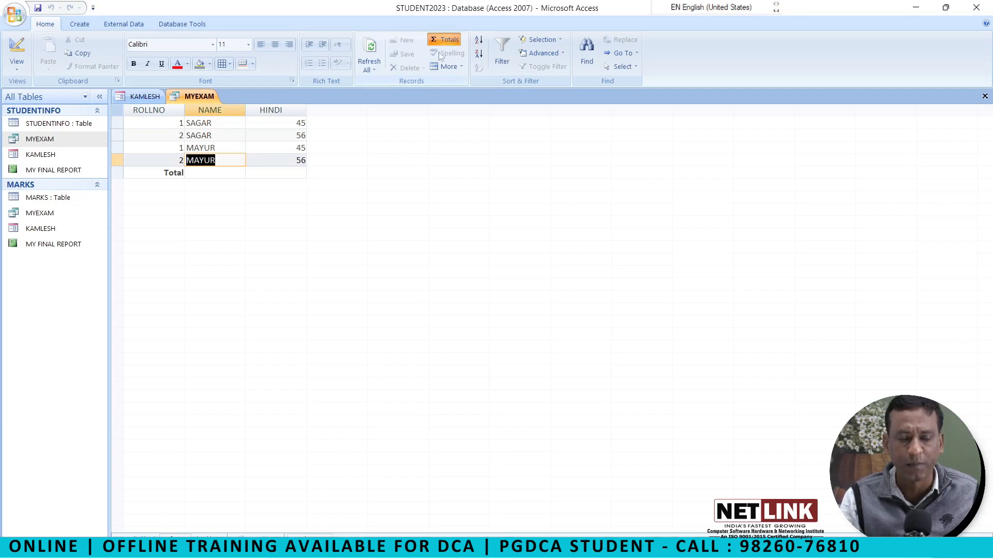
pyautogui.click(297, 174)
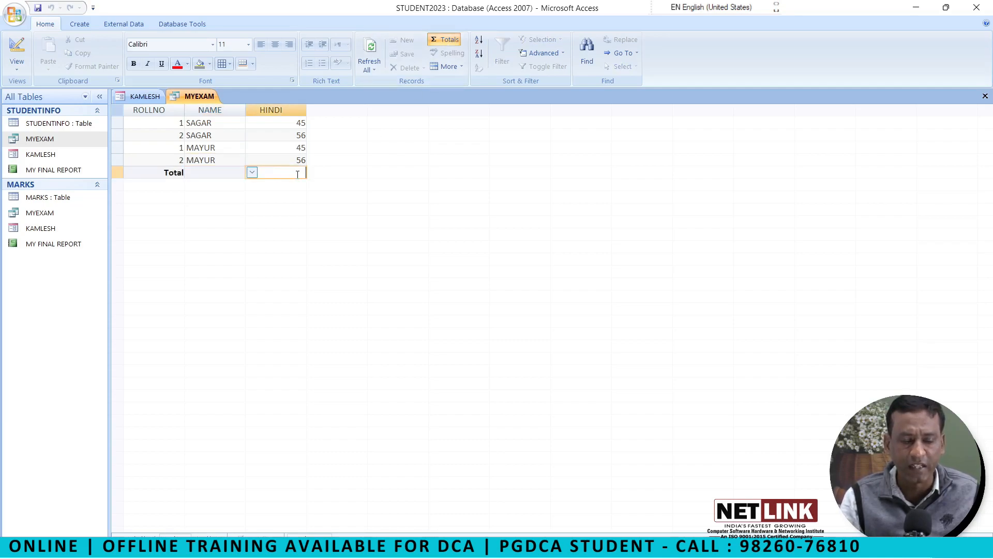
pyautogui.click(252, 172)
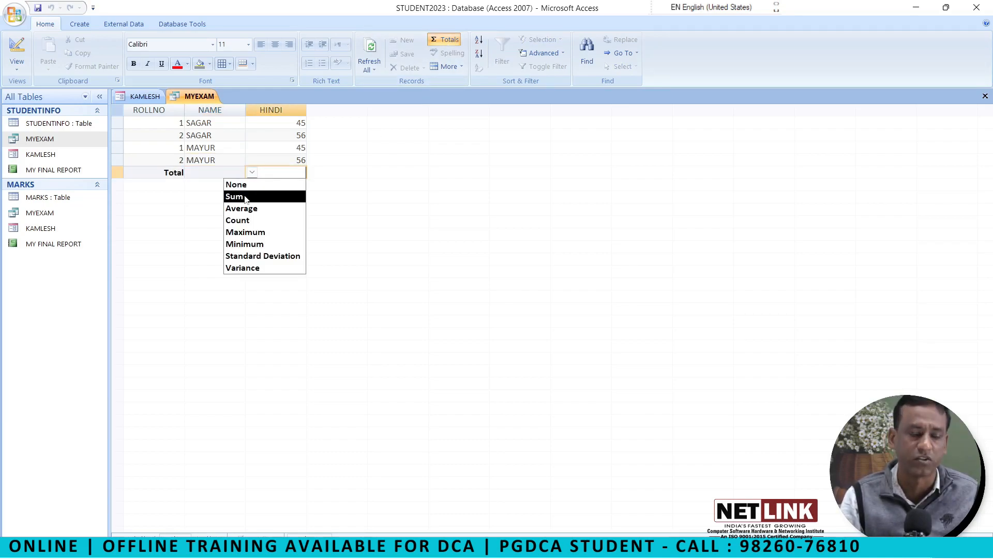
pyautogui.click(245, 197)
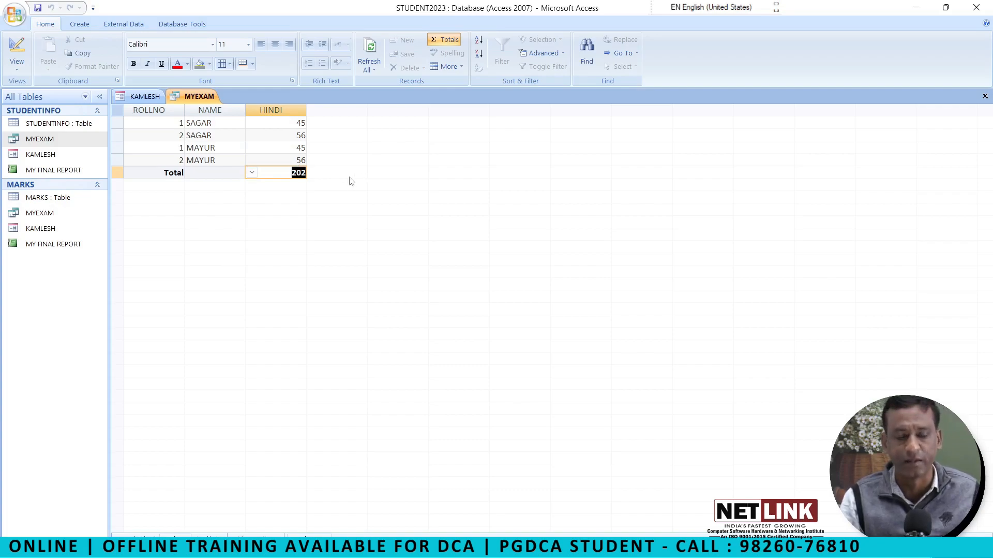
# - Try the Average, Count and Maximum functions in the HINDI column's Total row
pyautogui.click(252, 172)
pyautogui.click(248, 207)
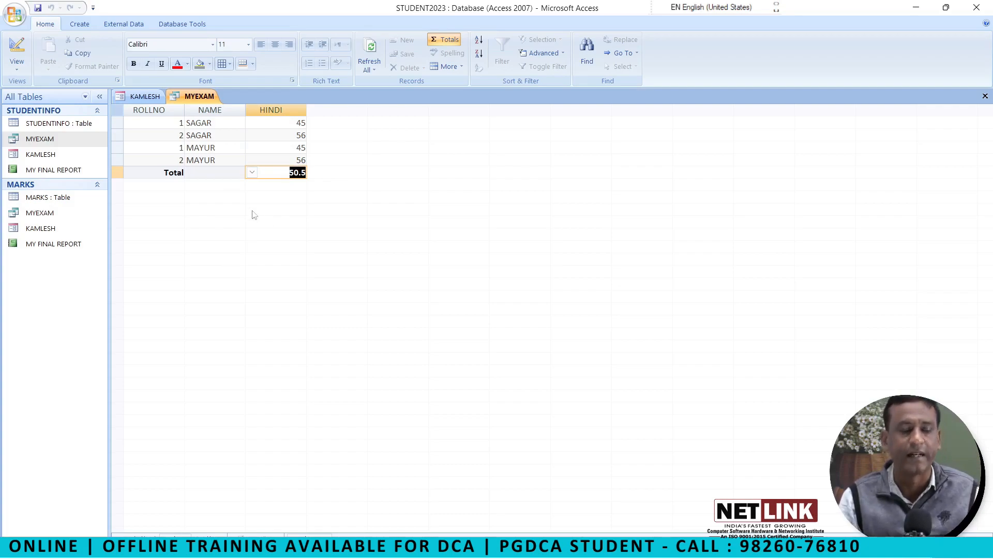
pyautogui.click(252, 173)
pyautogui.click(255, 221)
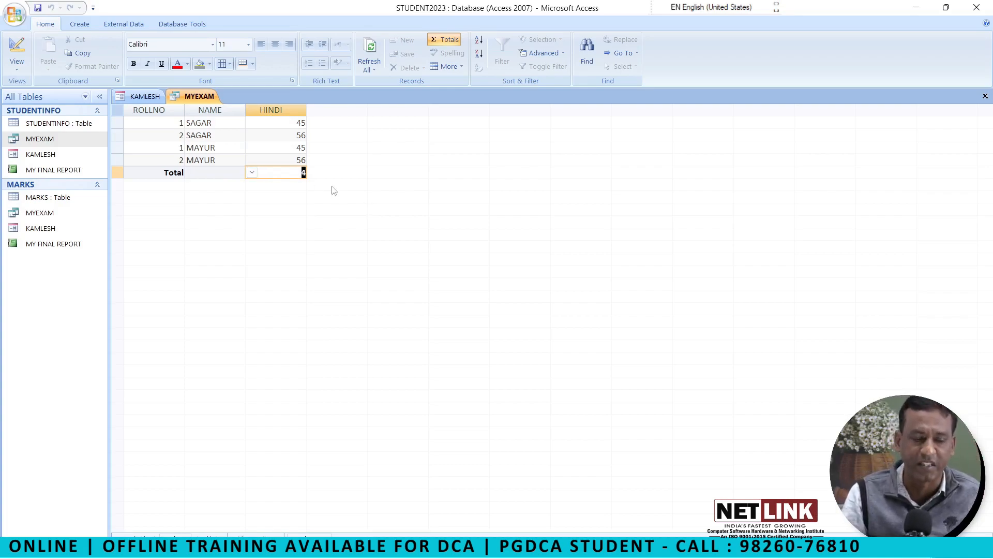
pyautogui.click(252, 173)
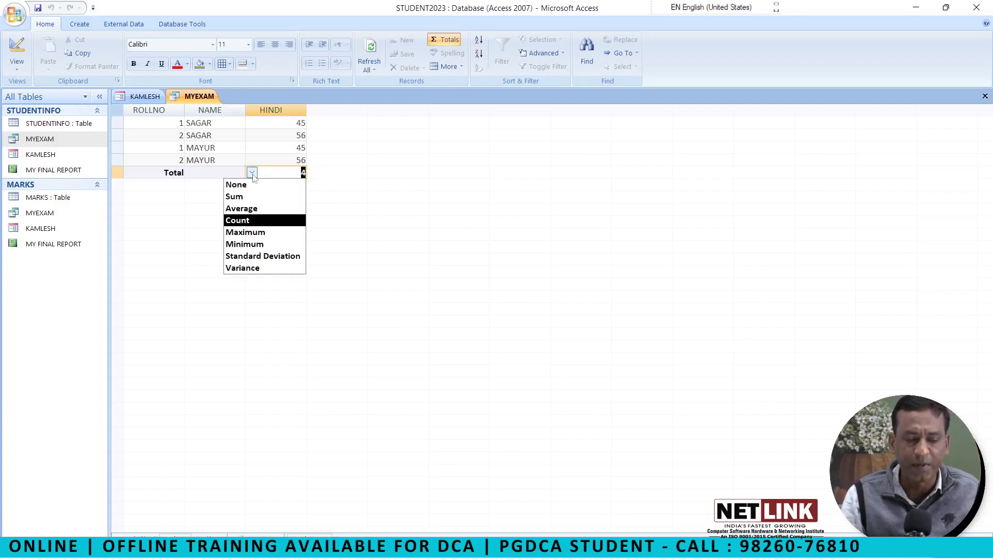
pyautogui.click(256, 234)
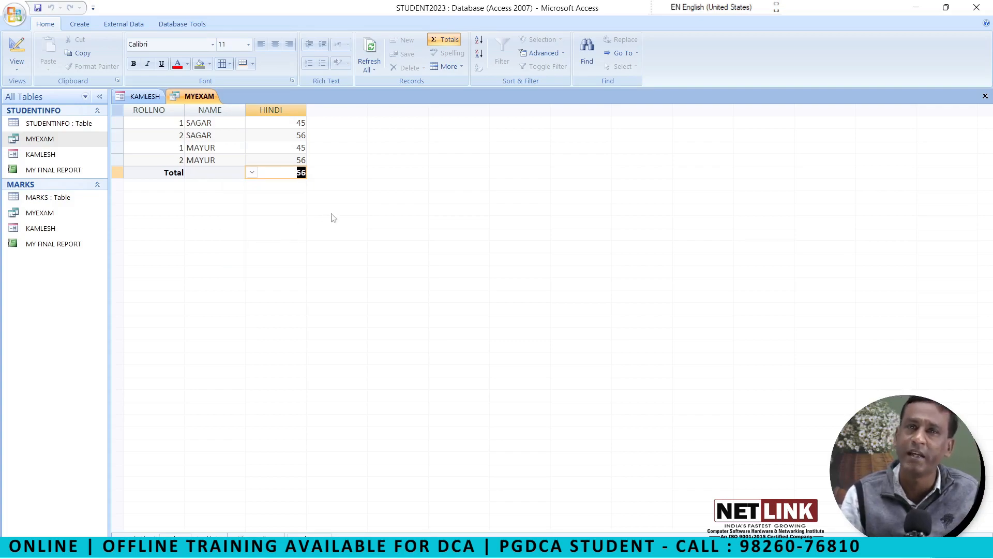
# - Try the Minimum, Standard Deviation and Variance functions in the HINDI column's Total row
pyautogui.click(252, 174)
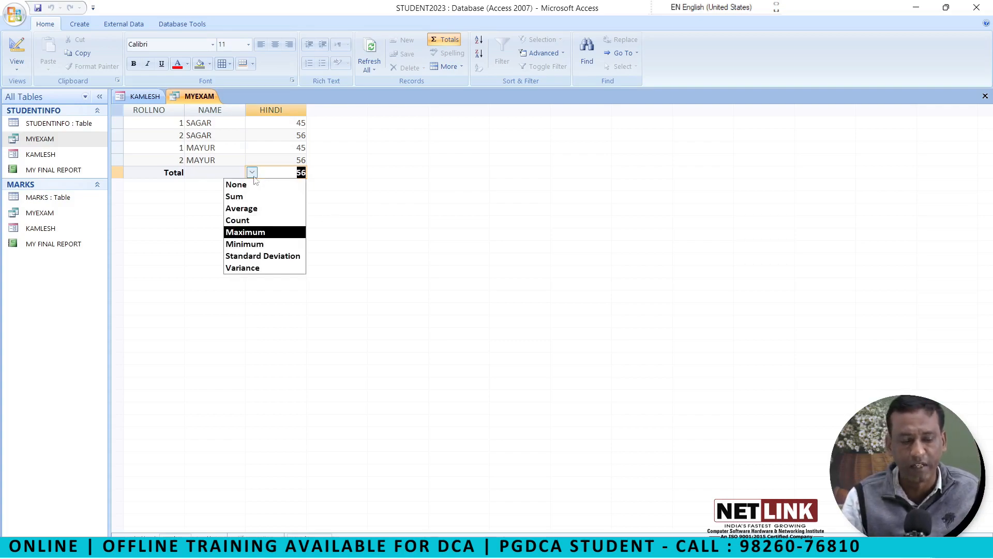
pyautogui.click(247, 245)
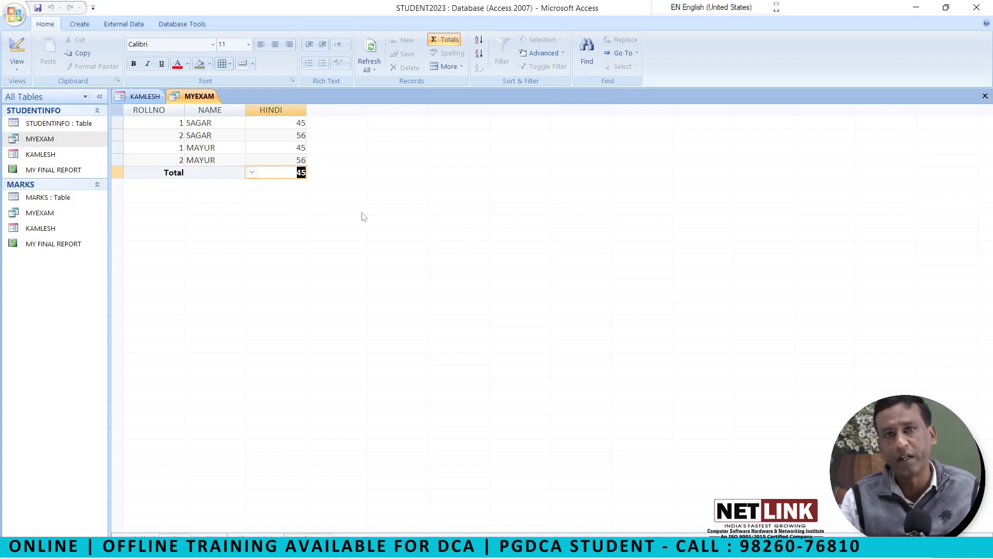
pyautogui.click(252, 172)
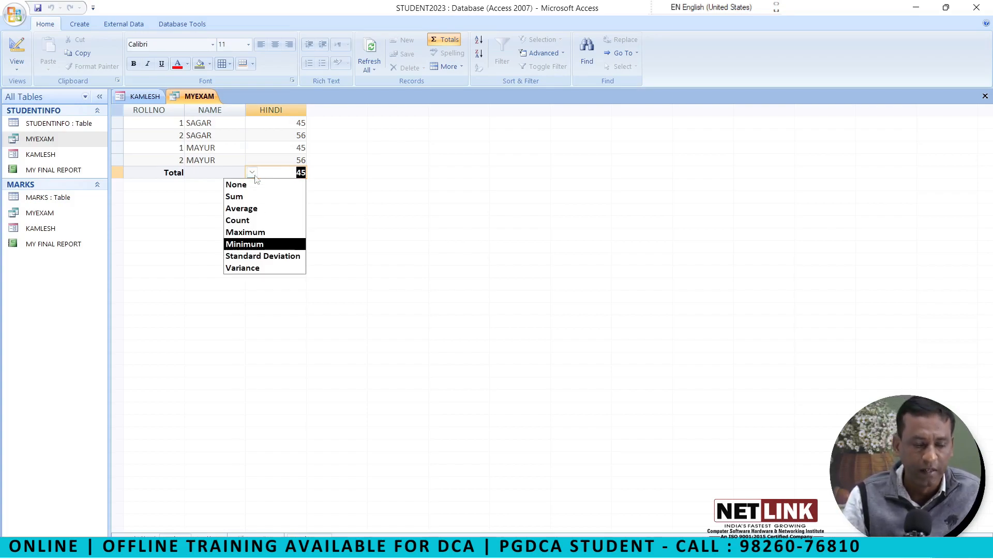
pyautogui.click(261, 256)
pyautogui.click(252, 172)
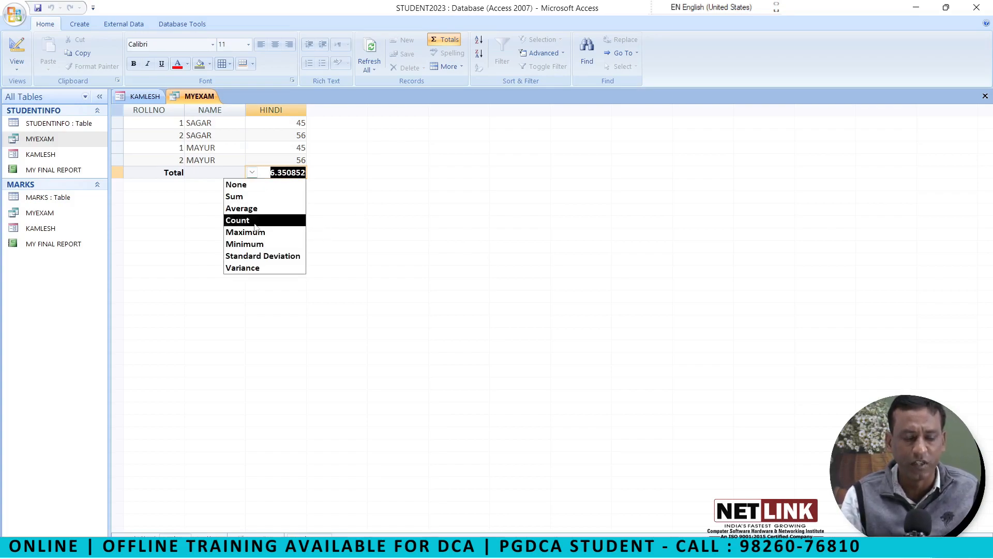
pyautogui.click(261, 267)
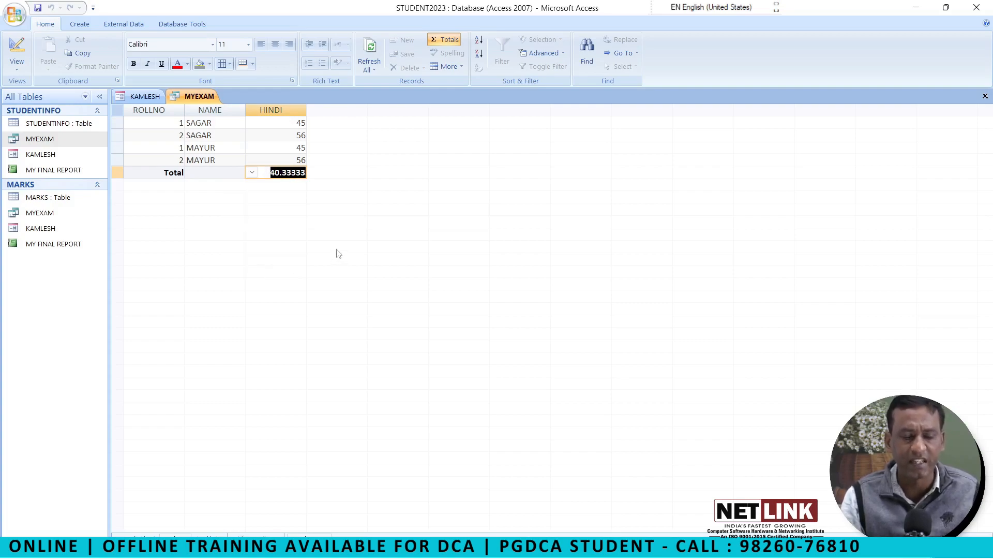
# - Set the HINDI total back to Sum and remove the Total row from the query results
pyautogui.click(252, 172)
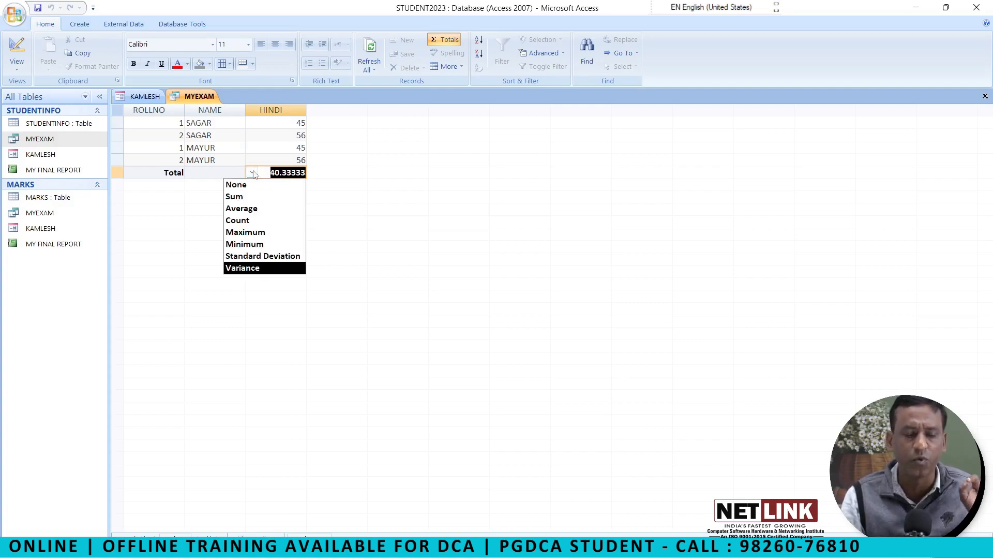
pyautogui.click(248, 196)
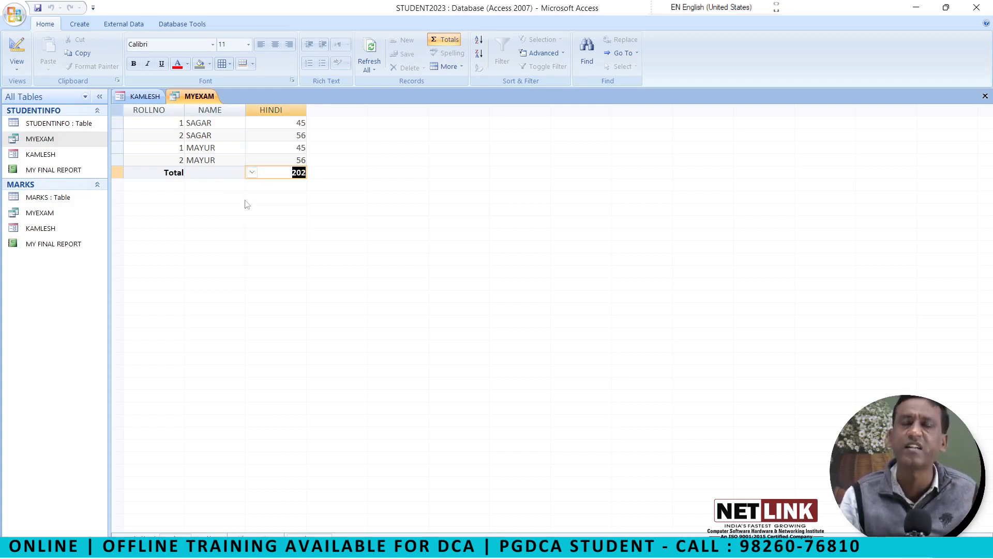
pyautogui.click(446, 41)
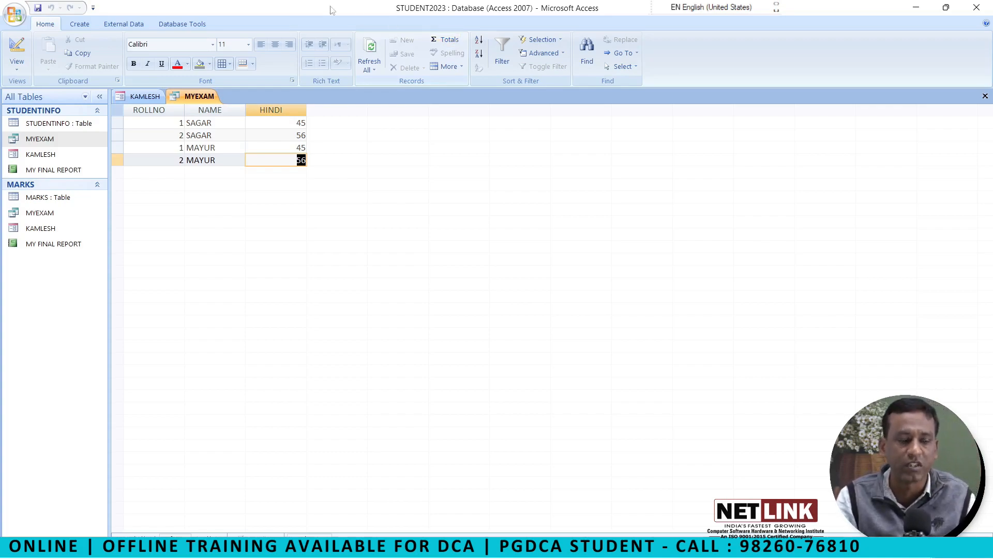
# - Show the MYEXAM query in SQL View and examine its SELECT statement
pyautogui.rightClick(198, 98)
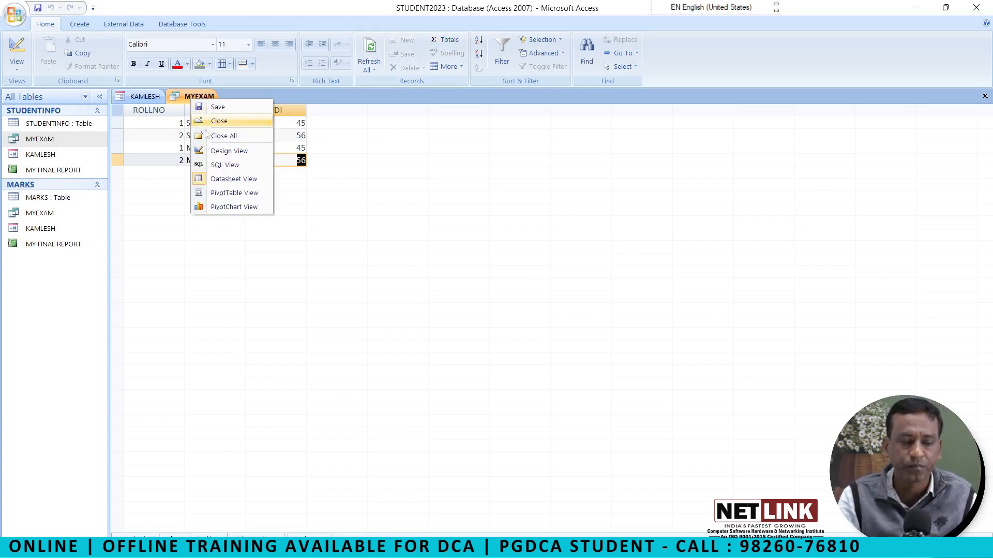
pyautogui.click(223, 166)
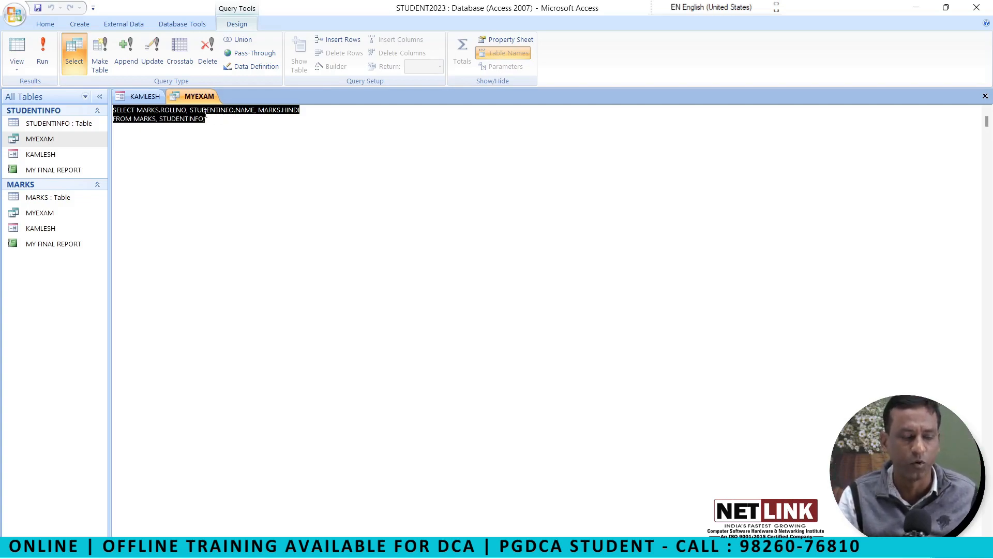
pyautogui.rightClick(198, 99)
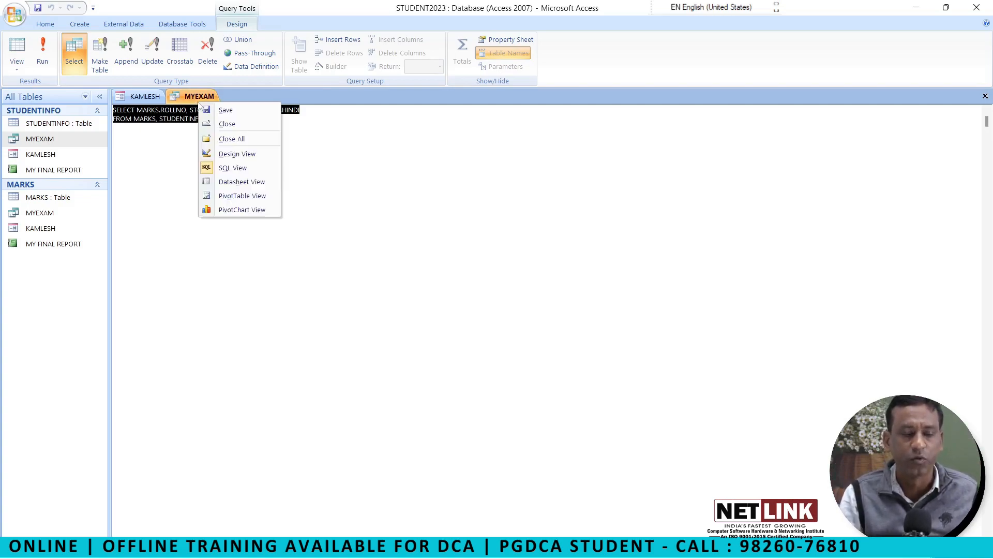
pyautogui.click(228, 168)
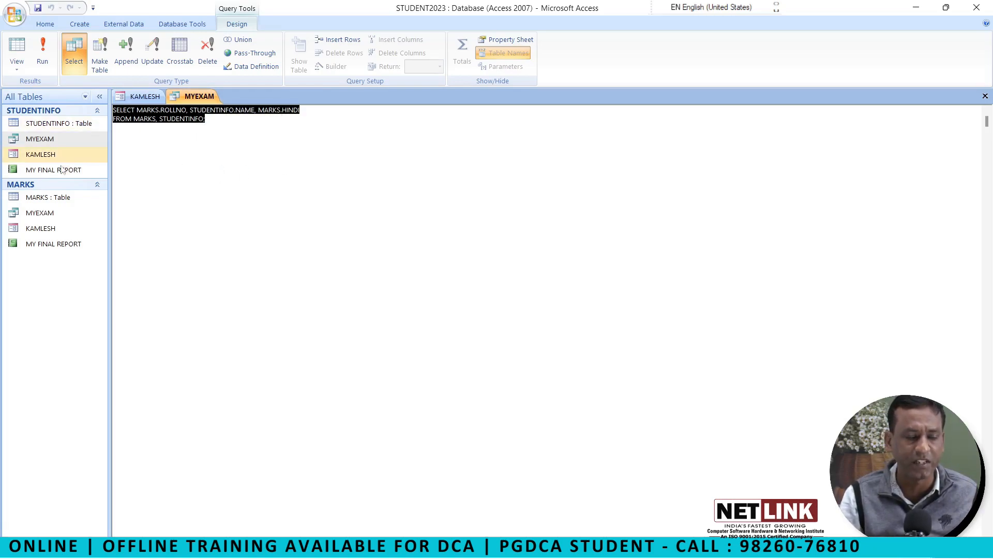
# - Show the MYEXAM query in Design View to examine its fields, and return to Datasheet View
pyautogui.rightClick(48, 140)
pyautogui.click(286, 166)
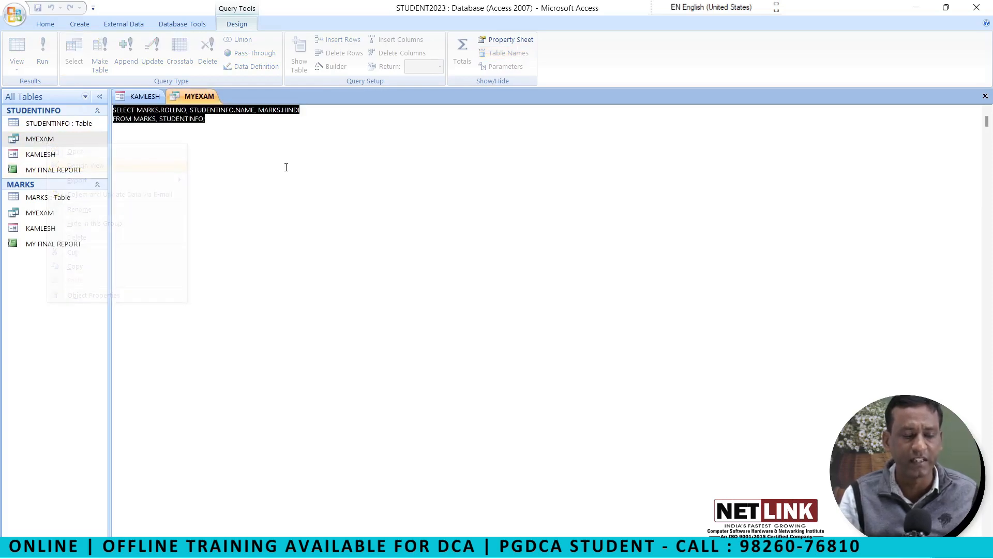
pyautogui.rightClick(195, 98)
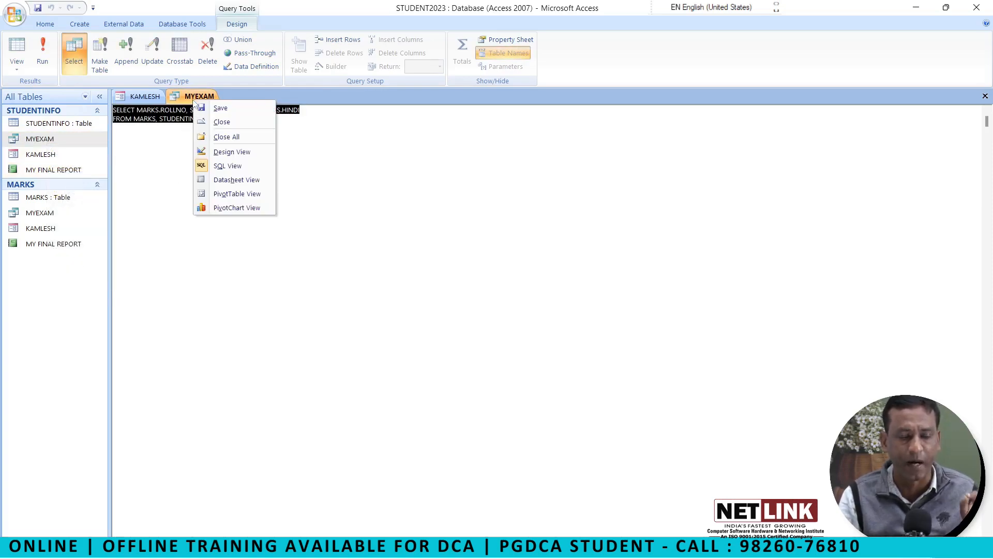
pyautogui.click(226, 153)
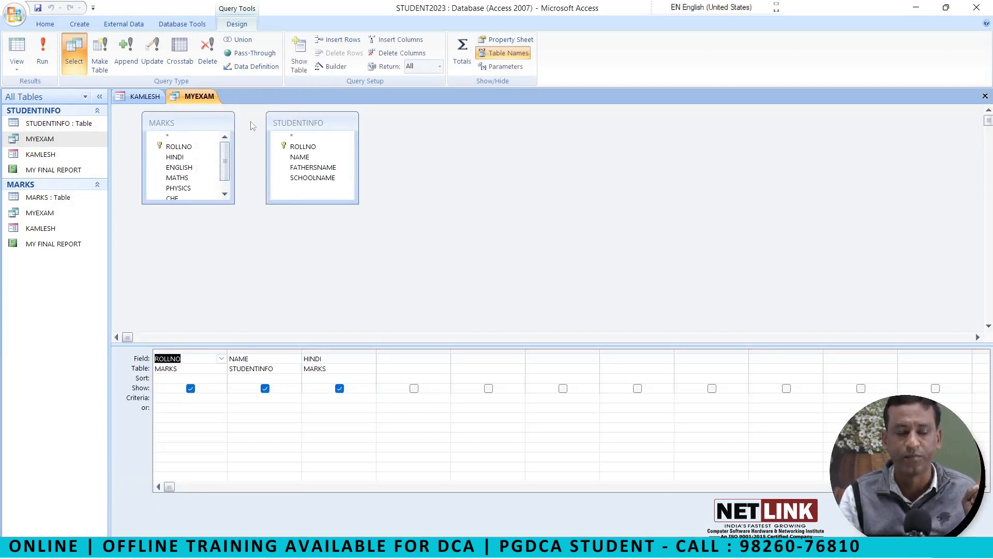
pyautogui.rightClick(204, 98)
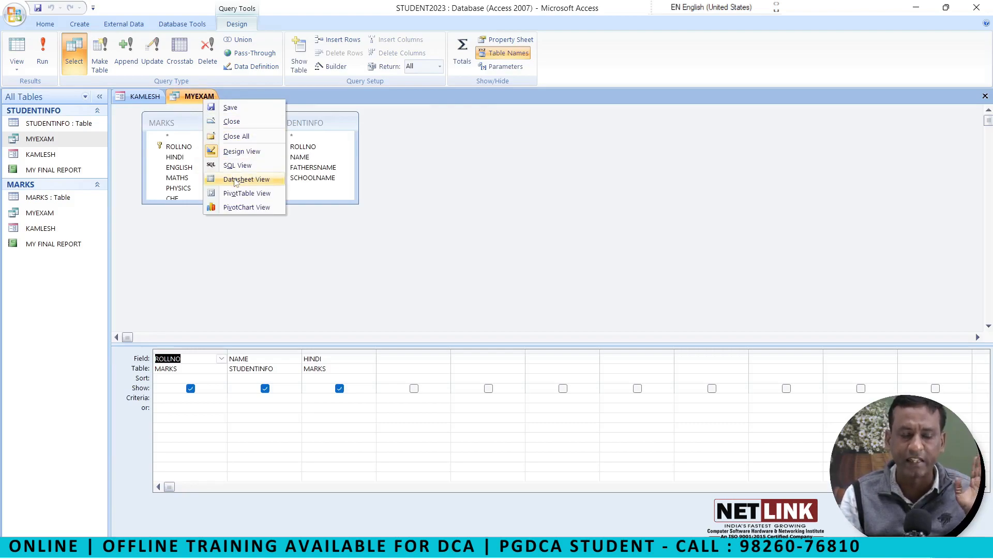
pyautogui.click(235, 179)
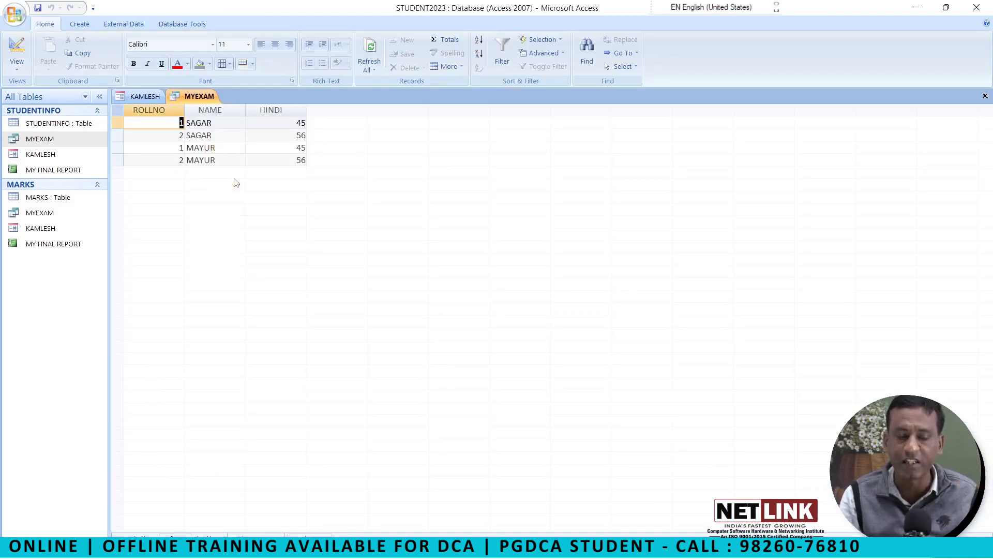
# - Review the MYEXAM query's SQL statement again and switch back to its datasheet
pyautogui.rightClick(195, 99)
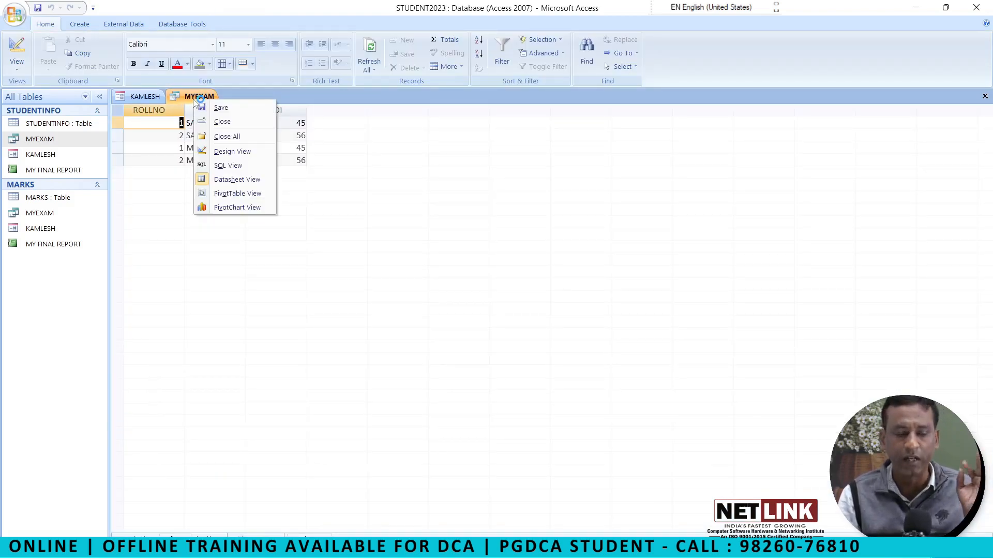
pyautogui.click(246, 166)
pyautogui.rightClick(199, 97)
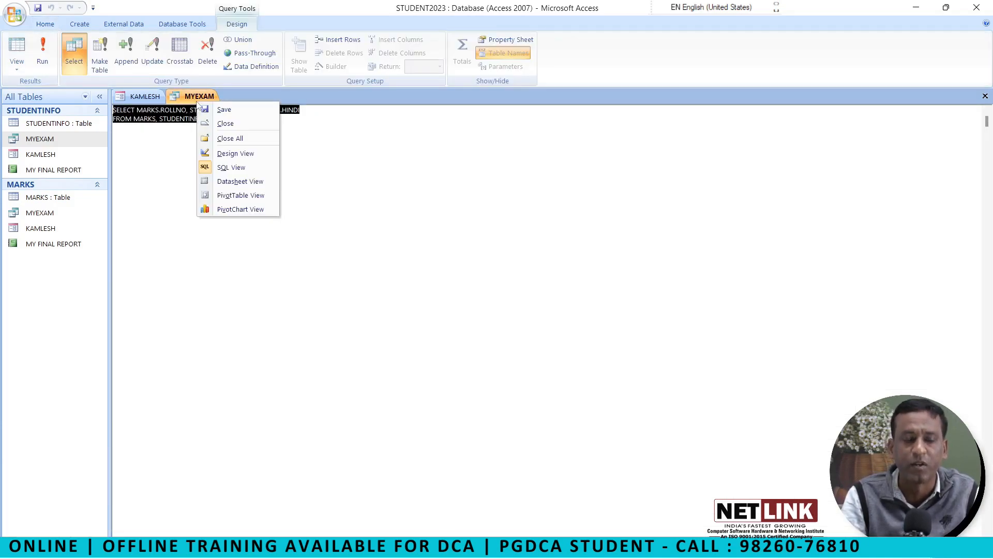
pyautogui.click(220, 181)
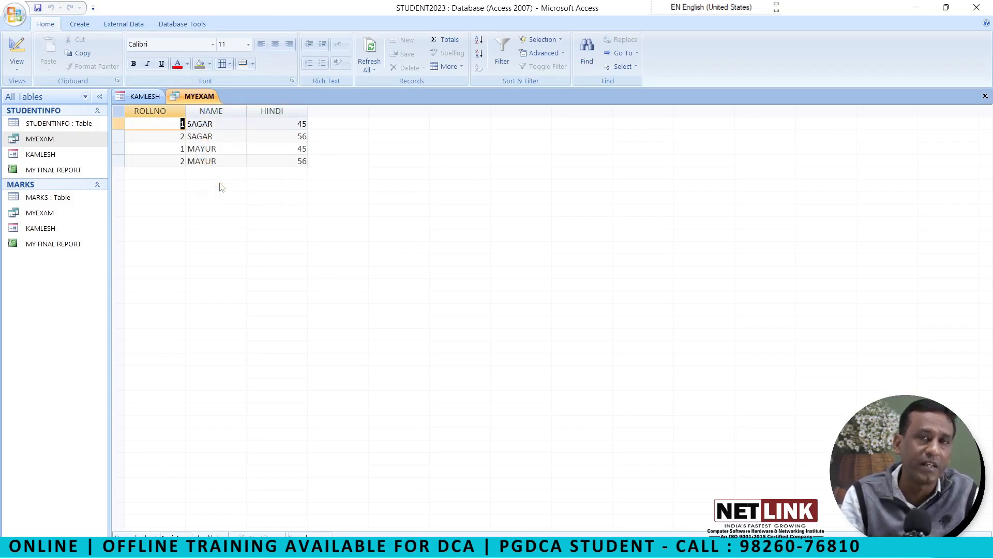
# - Try to show the MYEXAM query in PivotTable View and cancel the database backup
pyautogui.rightClick(199, 98)
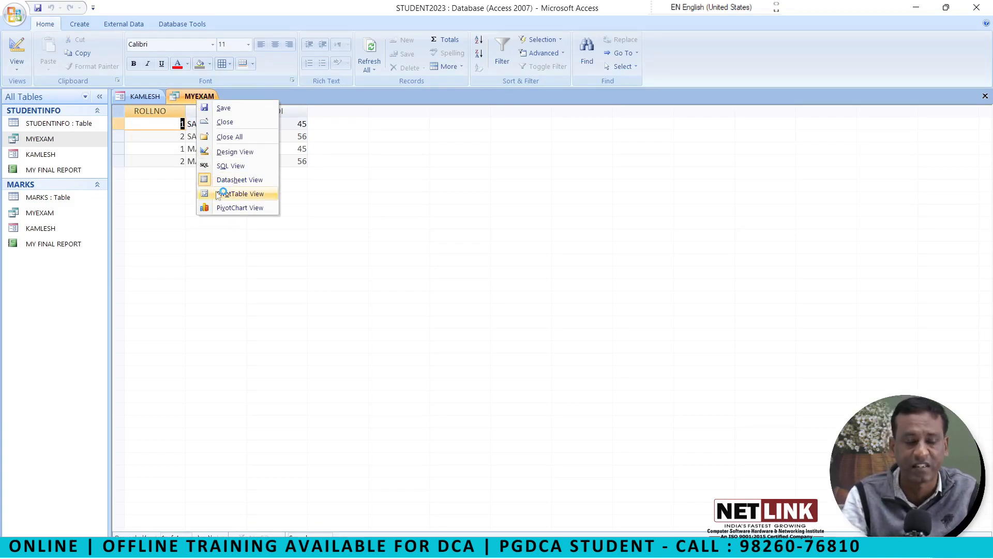
pyautogui.click(227, 197)
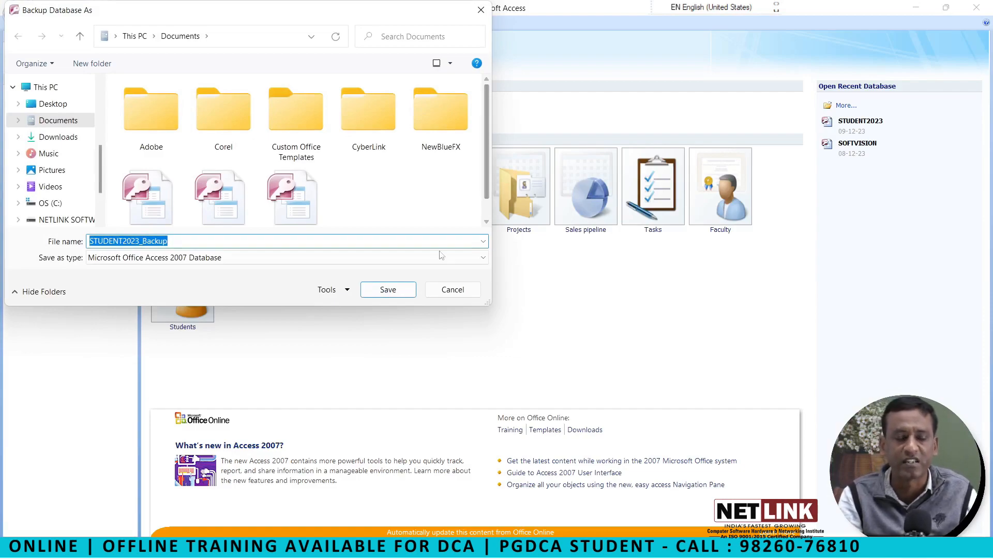
pyautogui.click(450, 290)
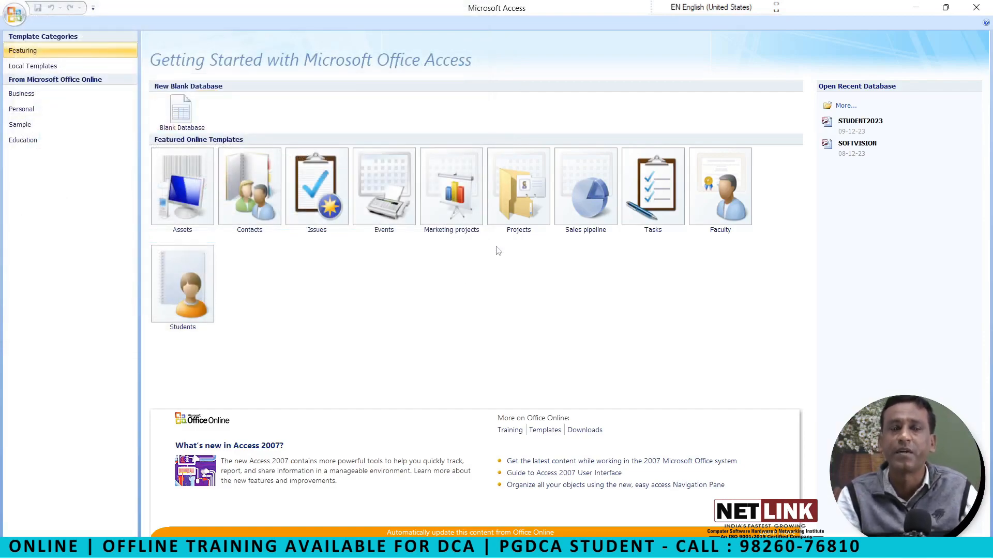
# - Reopen the STUDENT2023 database and enable its blocked content
pyautogui.click(862, 127)
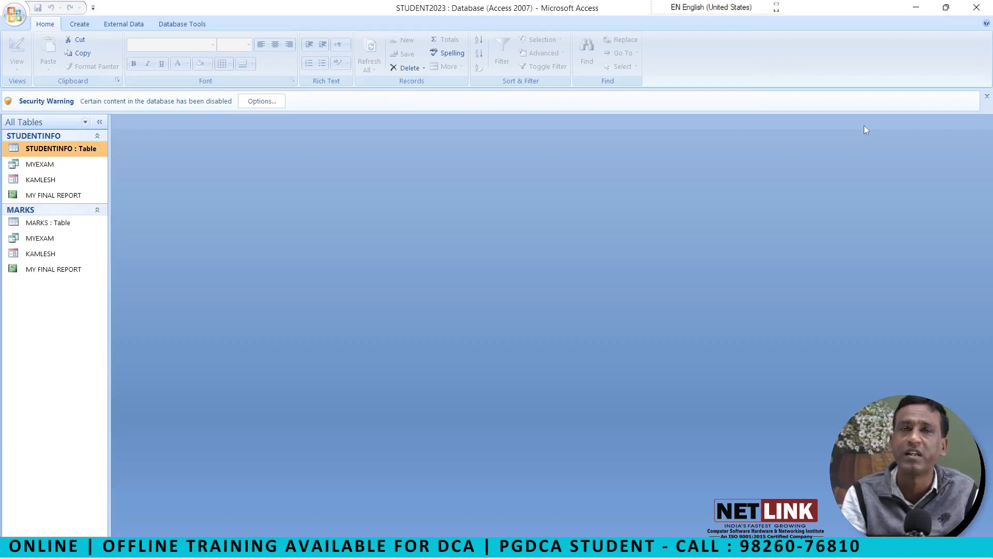
pyautogui.click(262, 101)
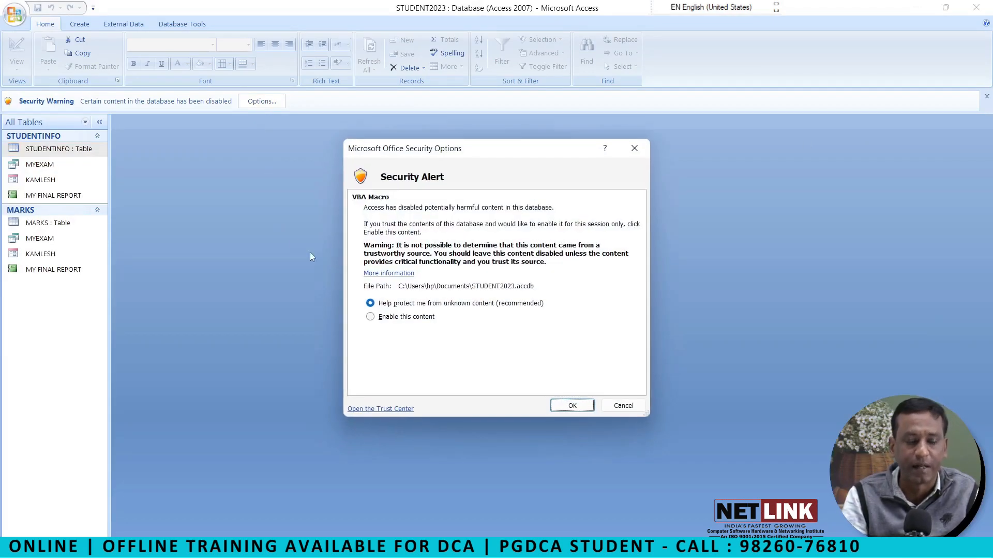
pyautogui.click(371, 316)
pyautogui.click(571, 406)
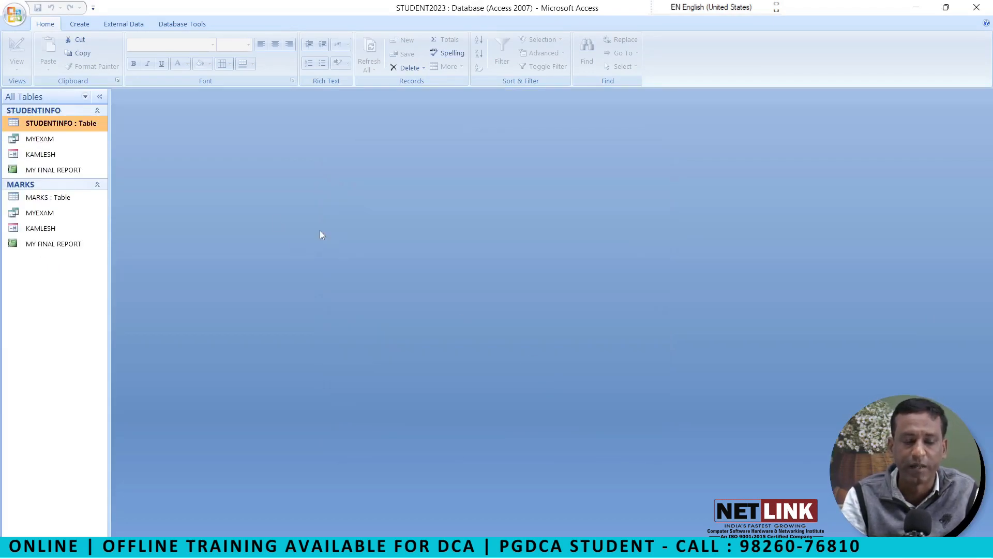
# - Open the MYEXAM query in Design View and bring up the database's Relationships layout
pyautogui.rightClick(54, 141)
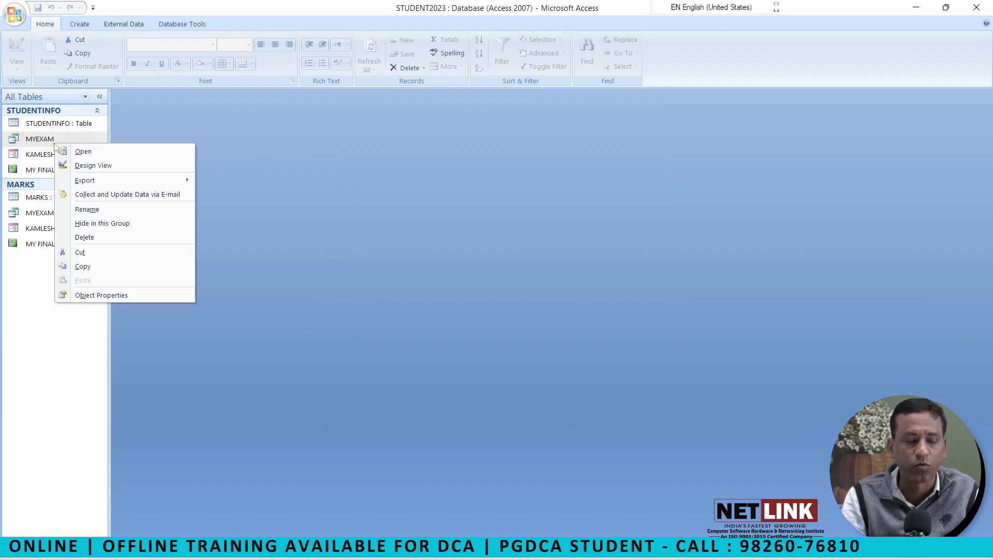
pyautogui.click(84, 165)
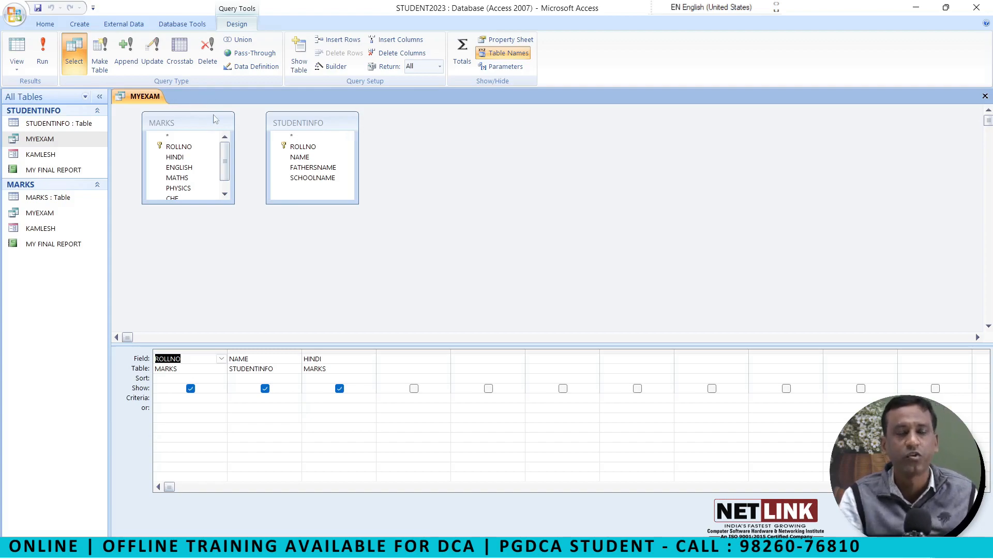
pyautogui.click(183, 25)
pyautogui.click(176, 51)
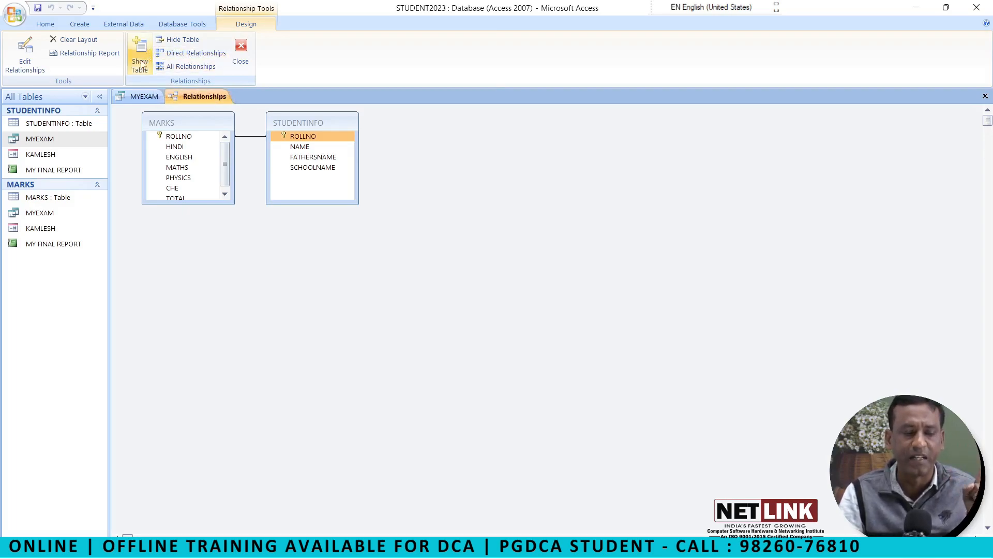
# - Load the relationship between MARKS and STUDENTINFO for editing and examine its related tables and fields
pyautogui.click(30, 68)
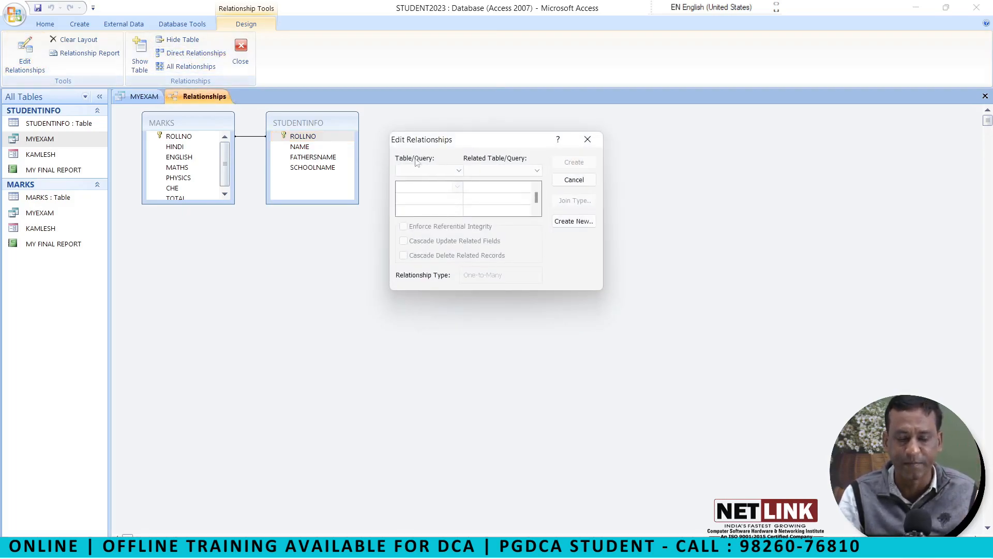
pyautogui.click(458, 171)
pyautogui.click(434, 182)
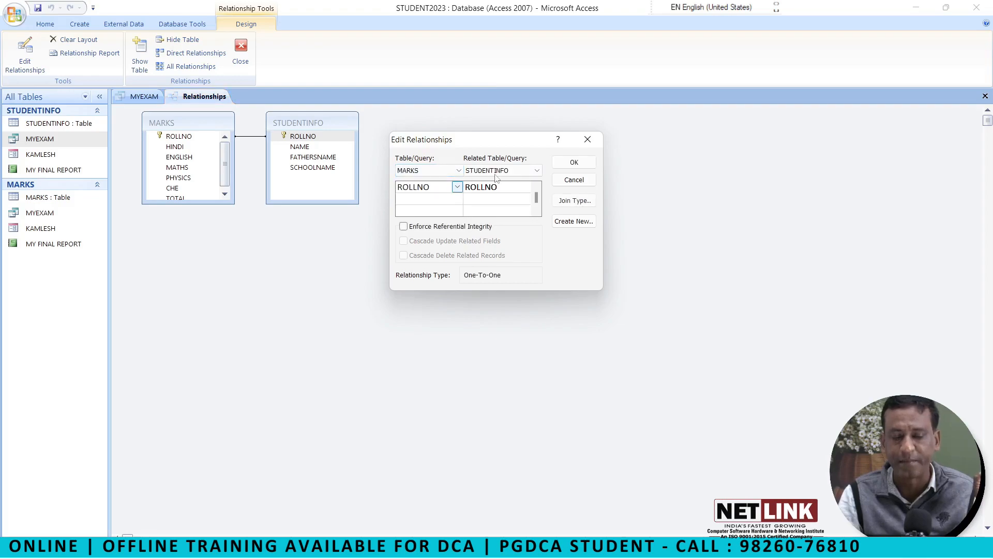
pyautogui.click(500, 175)
pyautogui.click(497, 181)
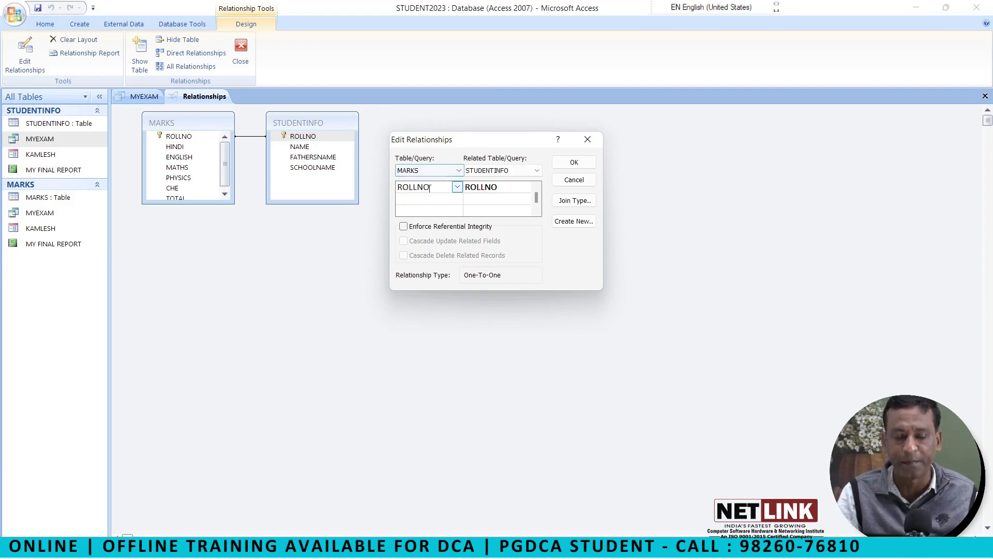
pyautogui.click(509, 172)
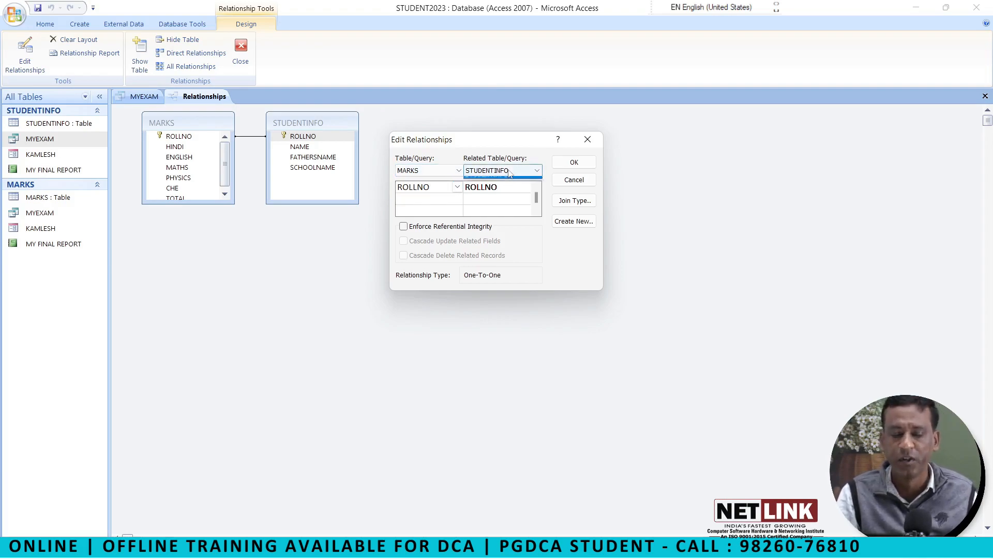
pyautogui.click(511, 174)
pyautogui.click(511, 174)
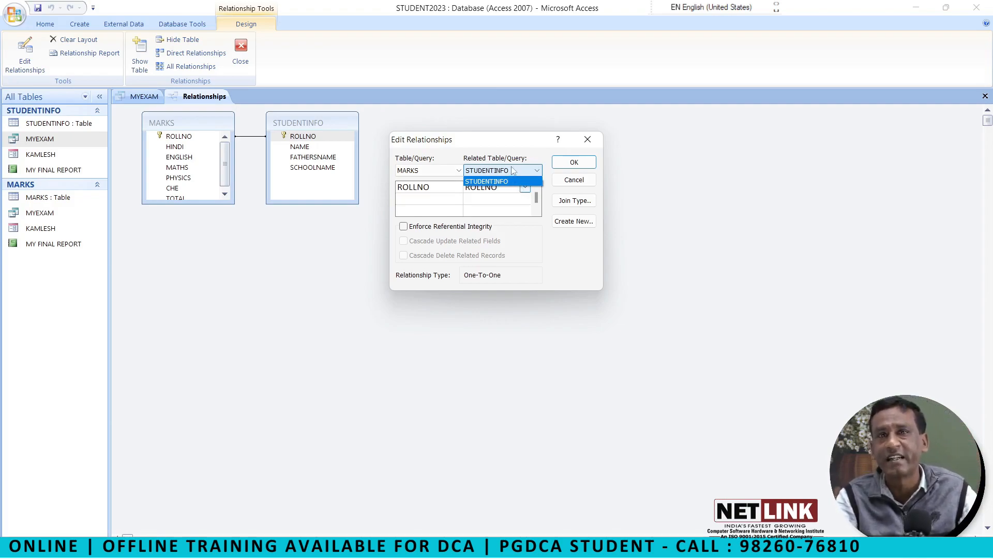
pyautogui.click(516, 184)
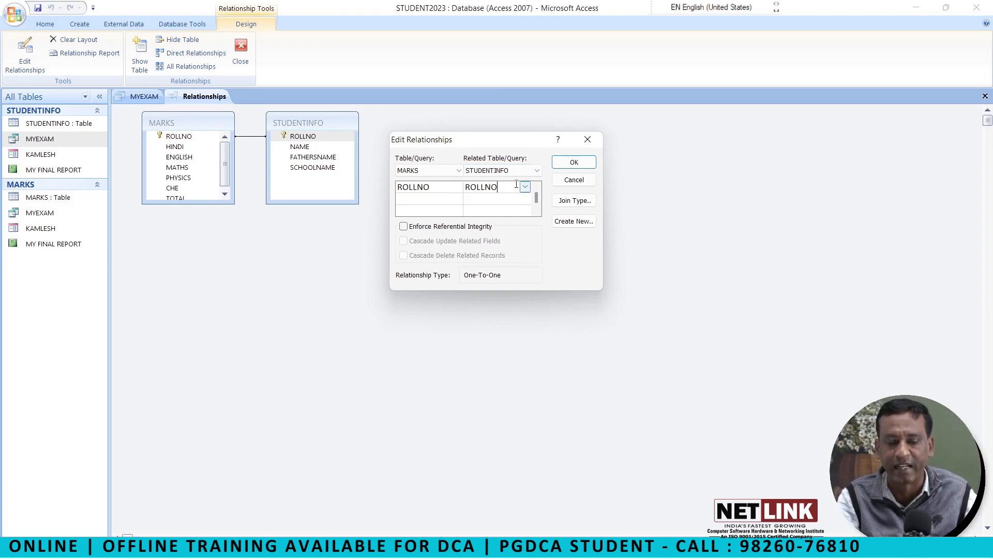
# - Compare the relationship type with MARKS ROLLNO matched to STUDENTINFO's NAME and ROLLNO fields, ending with NAME selected
pyautogui.click(525, 186)
pyautogui.click(507, 212)
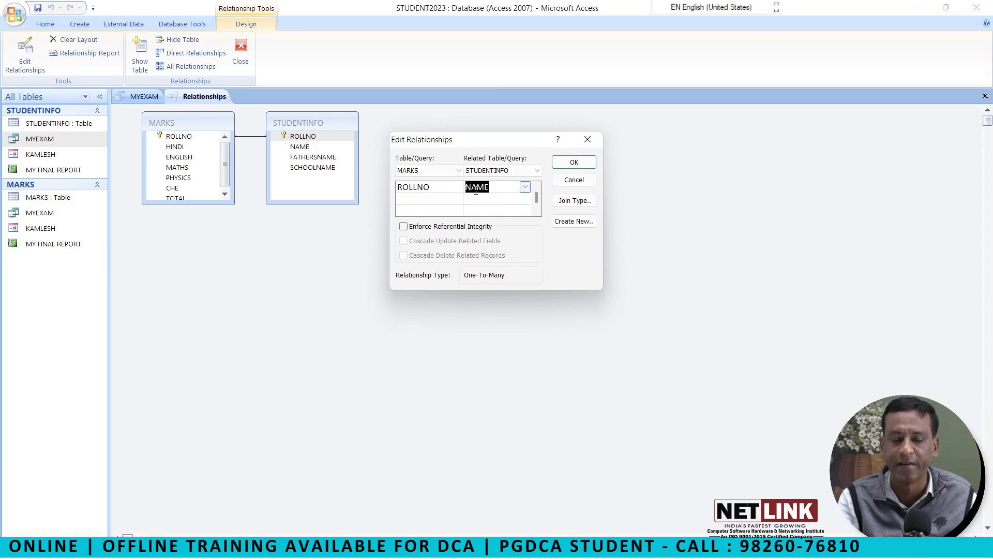
pyautogui.click(525, 187)
pyautogui.click(482, 196)
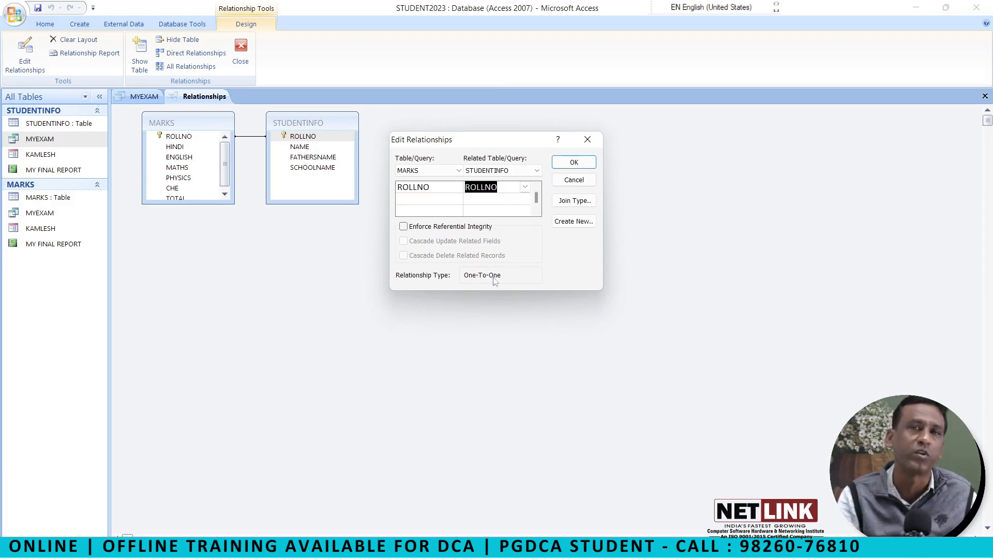
pyautogui.click(525, 186)
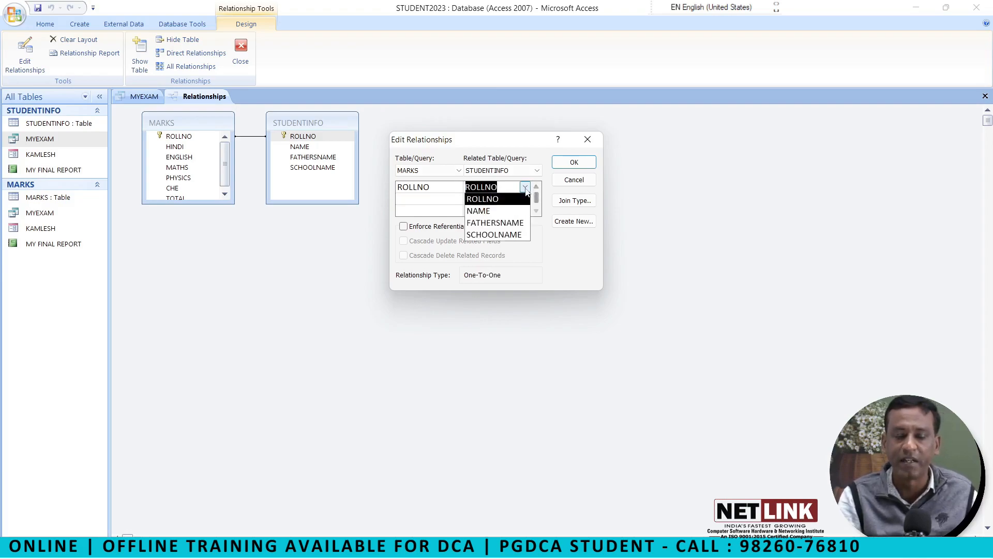
pyautogui.click(479, 210)
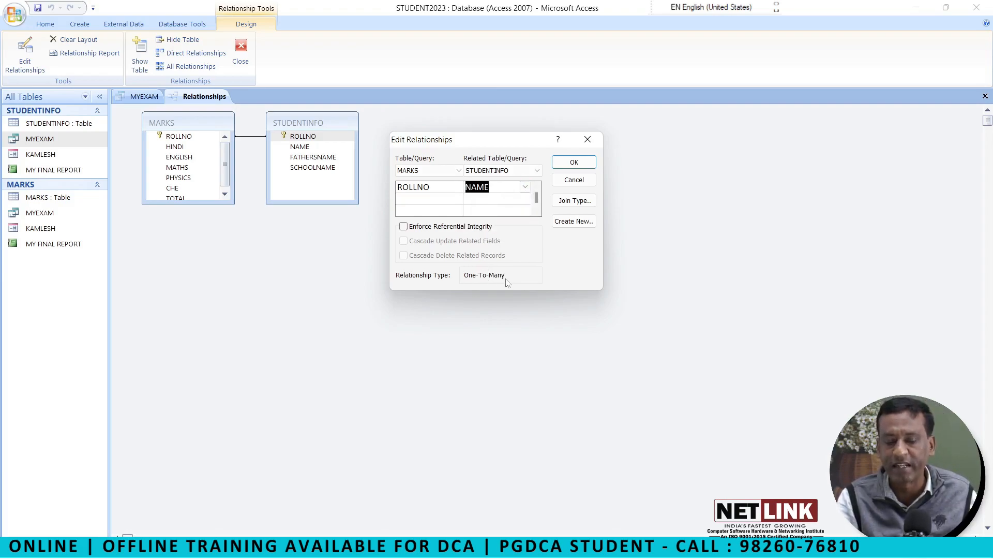
# - Try a second field pair of HINDI and NAME, switch HINDI to ROLLNO, and cancel the relationship edit
pyautogui.click(425, 203)
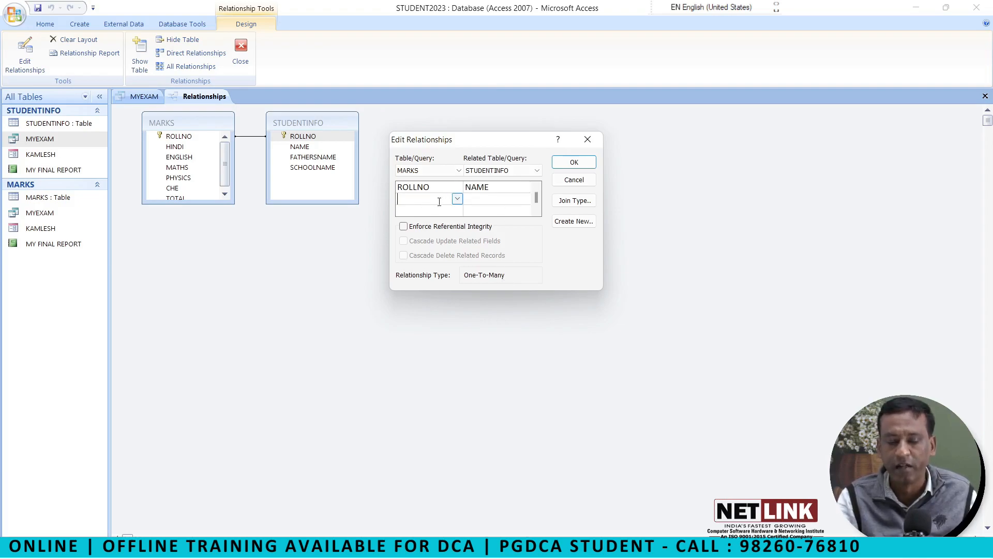
pyautogui.click(457, 198)
pyautogui.click(434, 223)
pyautogui.click(496, 196)
pyautogui.click(525, 198)
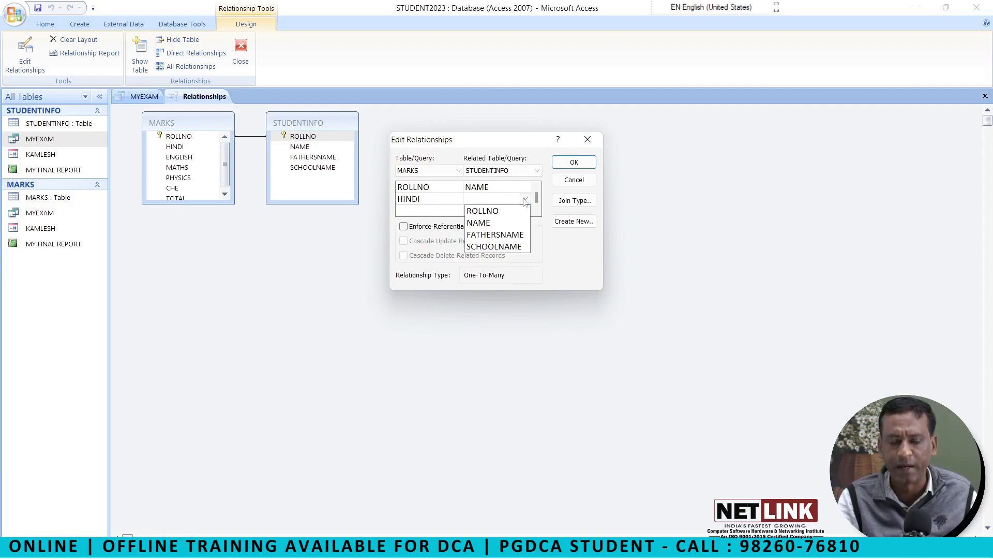
pyautogui.click(488, 223)
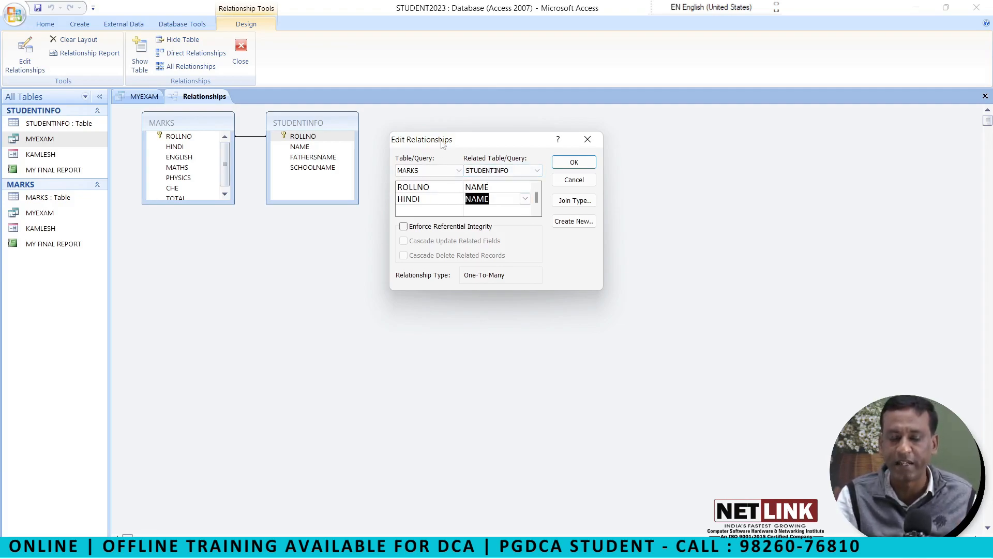
pyautogui.click(440, 199)
pyautogui.click(458, 199)
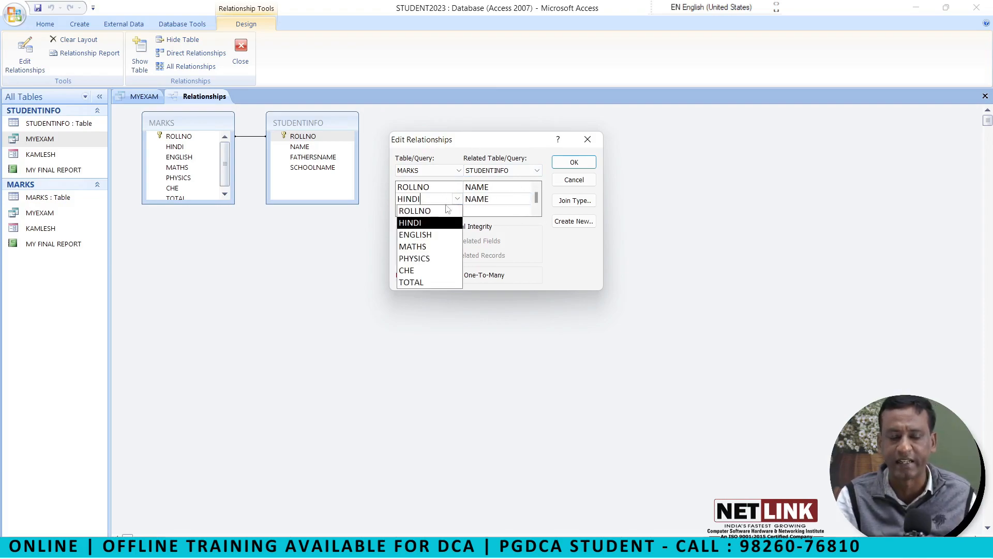
pyautogui.click(445, 211)
pyautogui.click(575, 182)
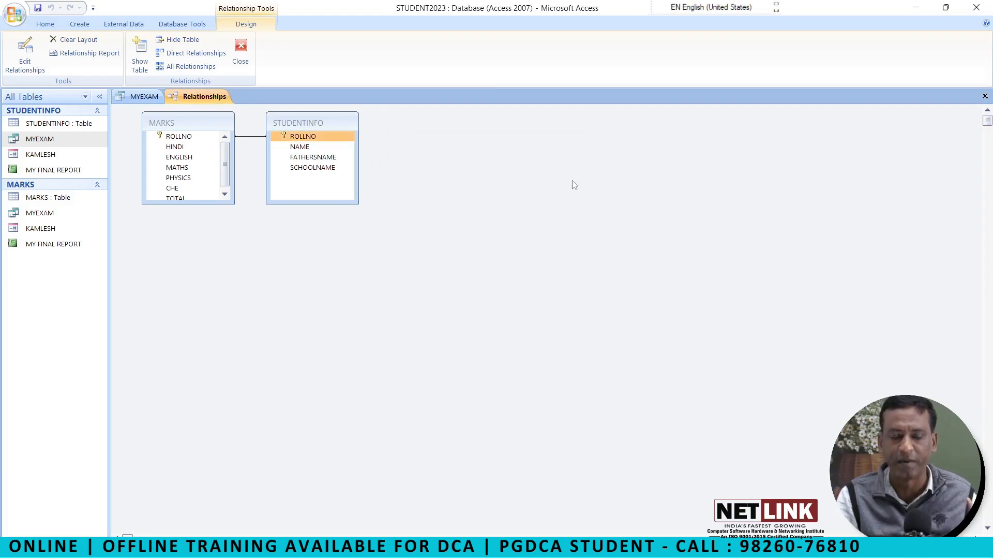
# - Clear the Relationships layout so that it holds no tables
pyautogui.rightClick(189, 125)
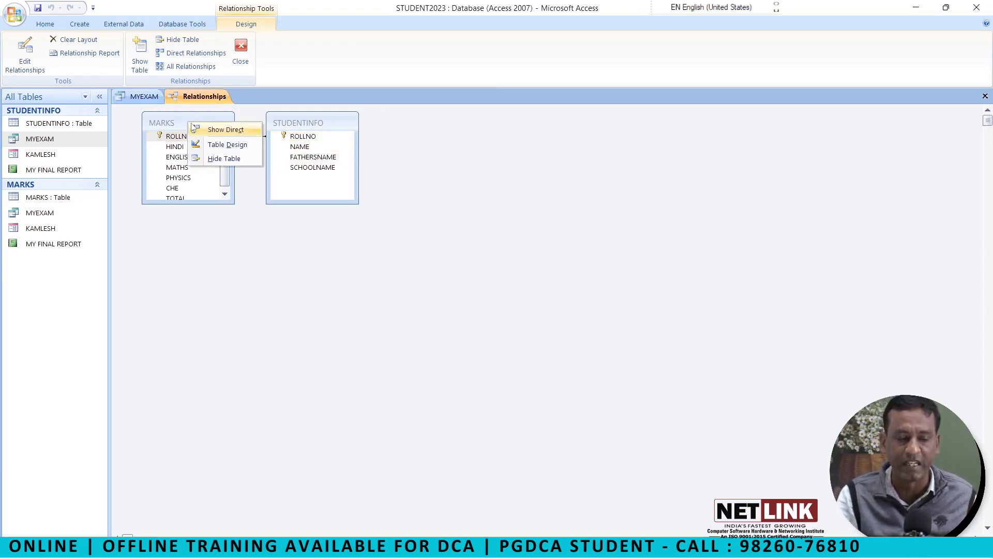
pyautogui.rightClick(194, 97)
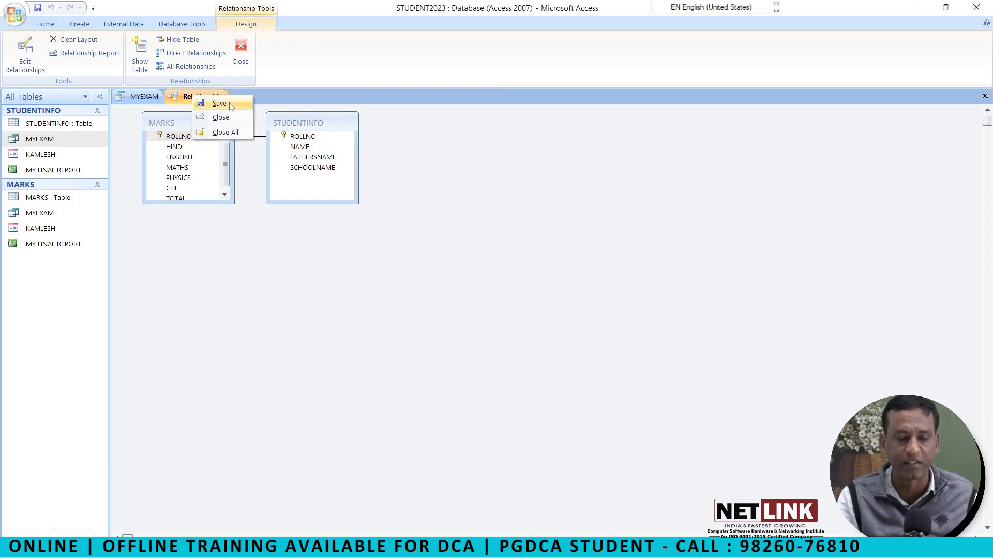
pyautogui.click(62, 41)
pyautogui.click(475, 320)
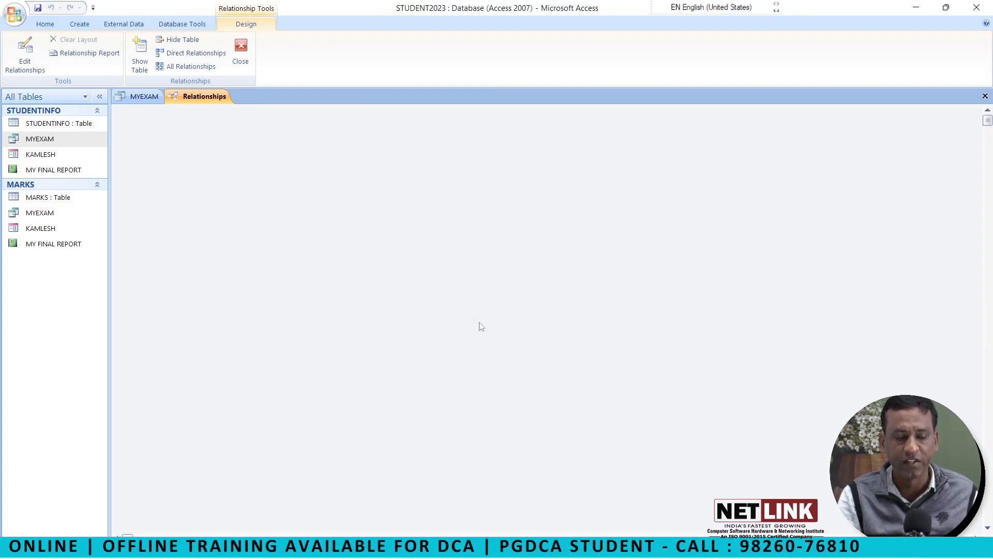
# - Compare the MYEXAM query design with the Relationships layout, ending on the Relationships layout
pyautogui.click(156, 98)
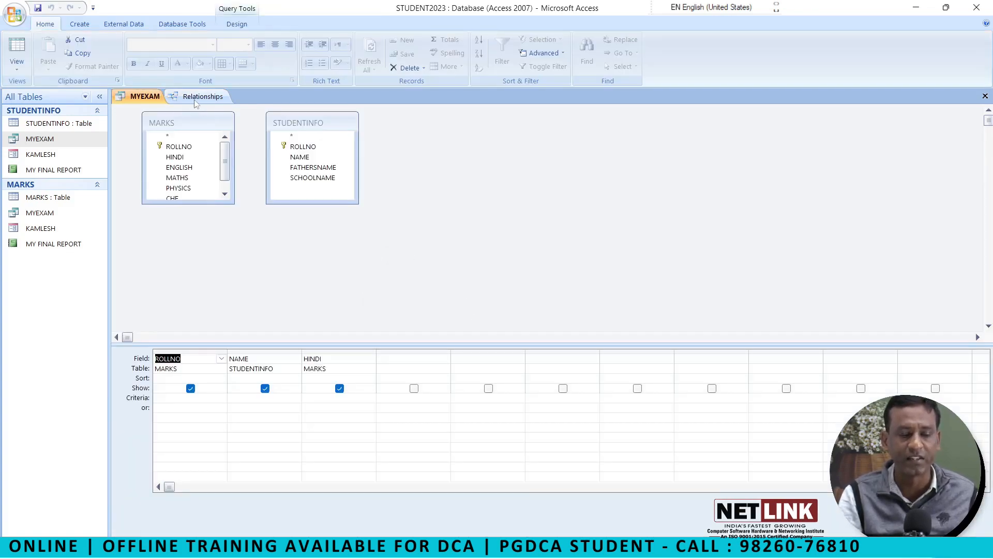
pyautogui.click(195, 98)
pyautogui.click(160, 98)
pyautogui.click(196, 100)
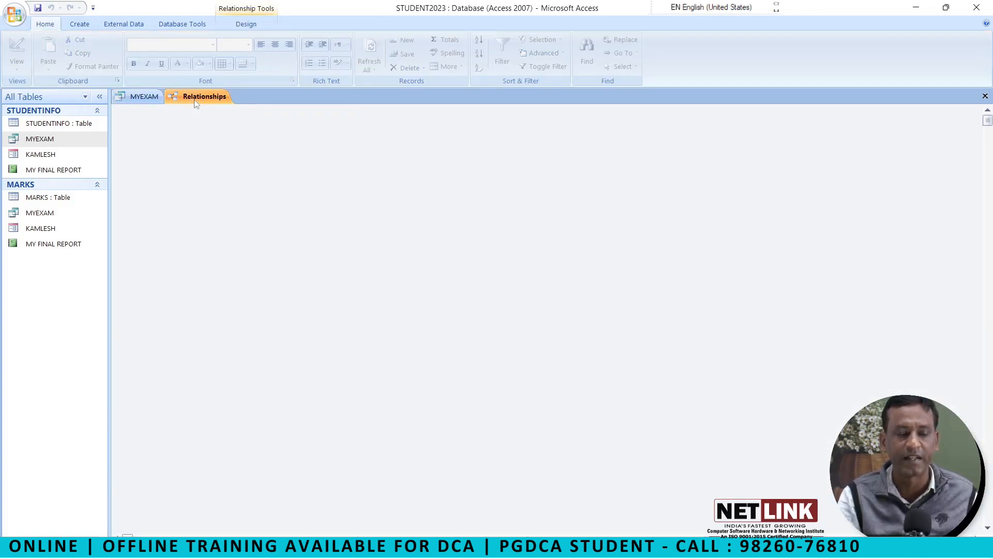
pyautogui.rightClick(144, 102)
pyautogui.press('Escape')
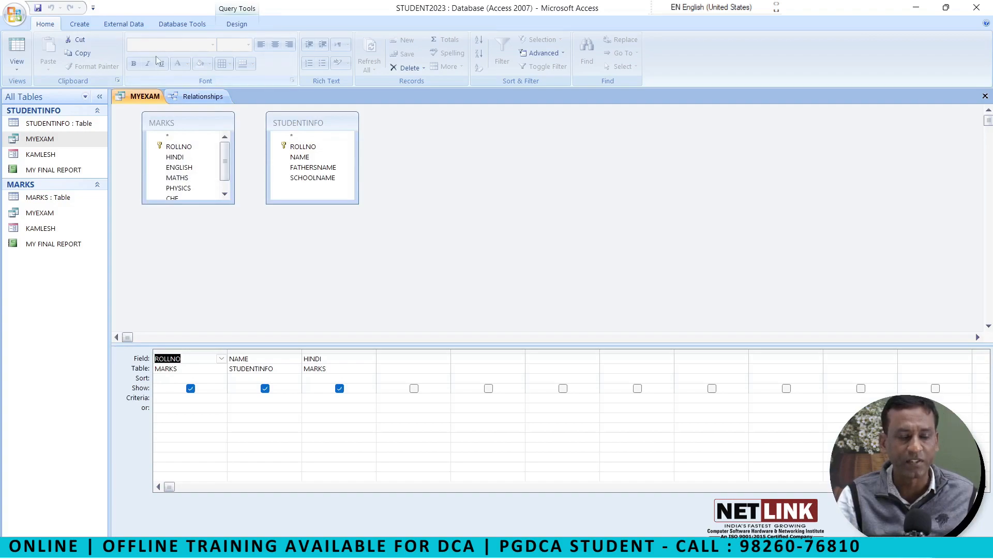
pyautogui.click(170, 25)
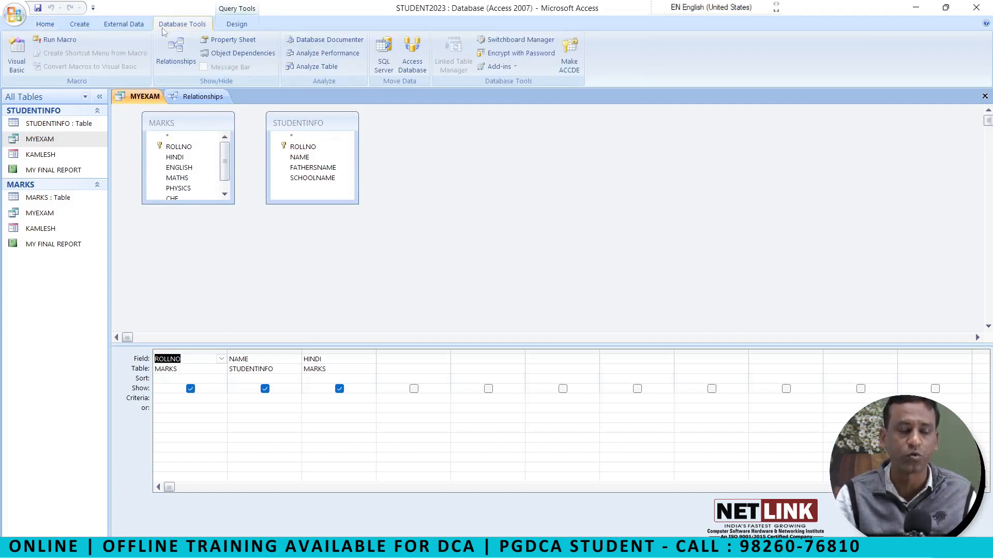
pyautogui.click(183, 63)
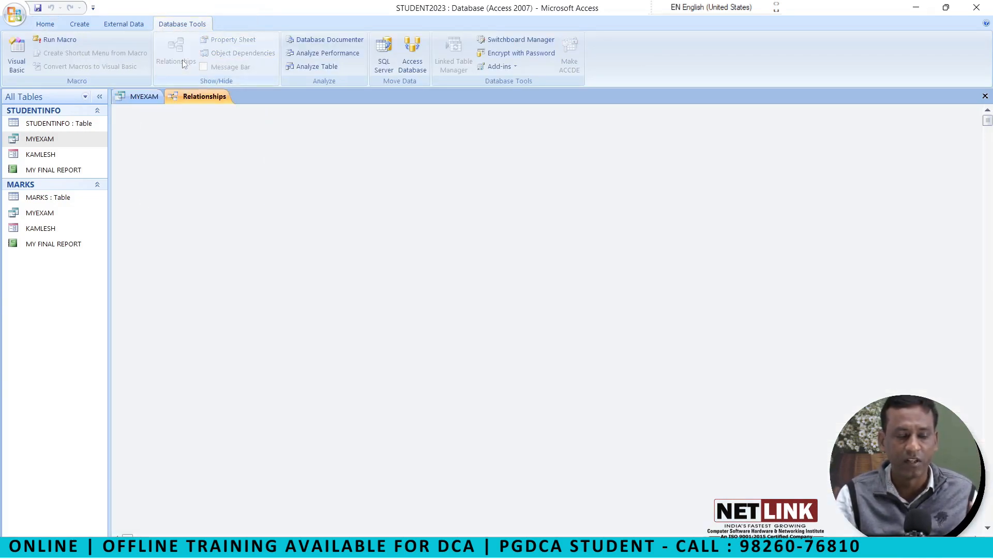
# - Add the MARKS and STUDENTINFO tables to the empty Relationships layout
pyautogui.rightClick(191, 101)
pyautogui.rightClick(209, 177)
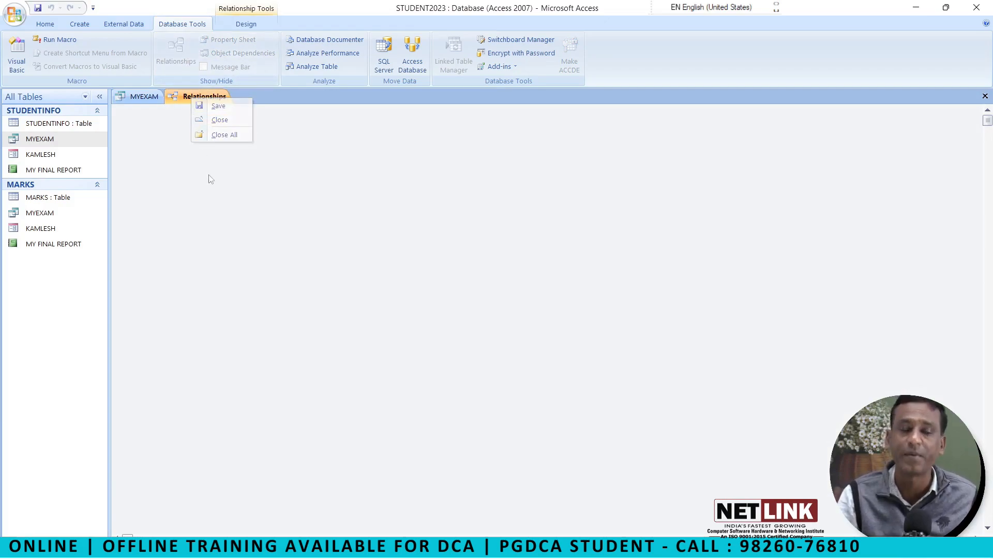
pyautogui.click(237, 183)
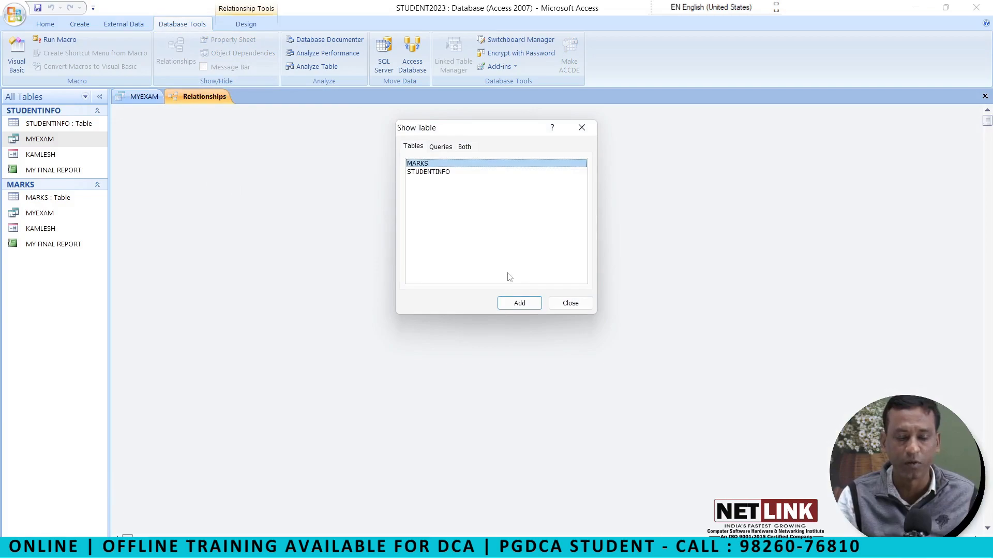
pyautogui.click(518, 304)
pyautogui.click(415, 172)
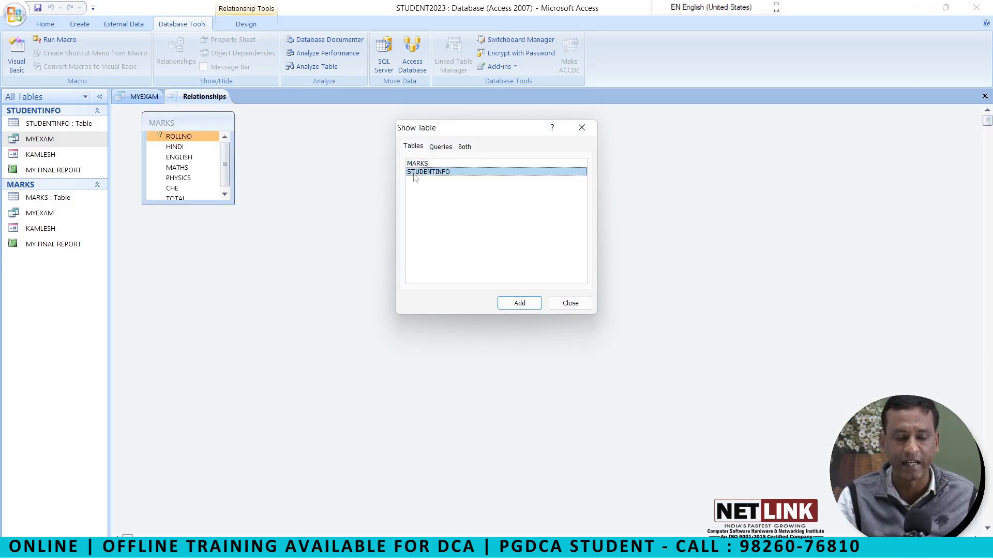
pyautogui.click(509, 305)
pyautogui.click(553, 305)
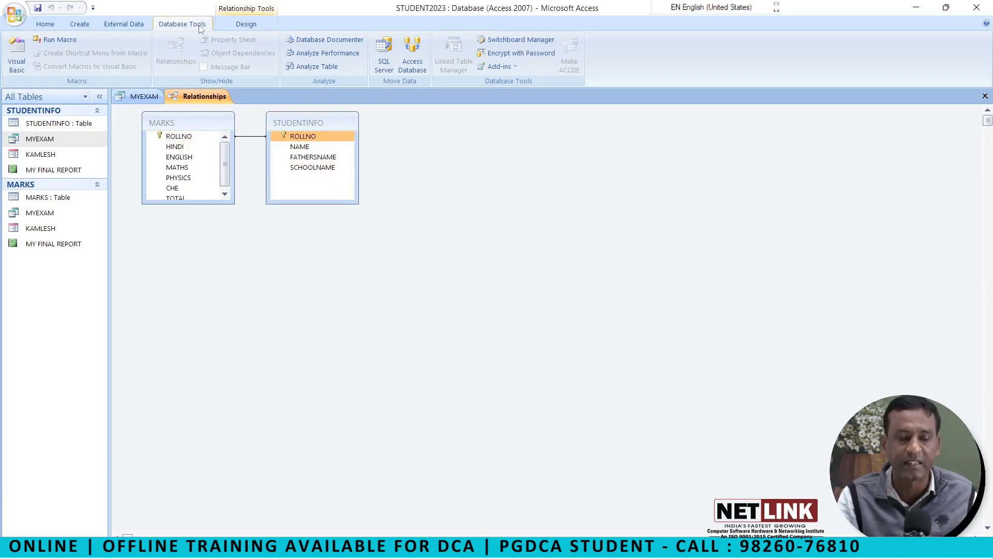
# - Check the list of tables available to add to the Relationships layout, and close it without adding any
pyautogui.click(230, 28)
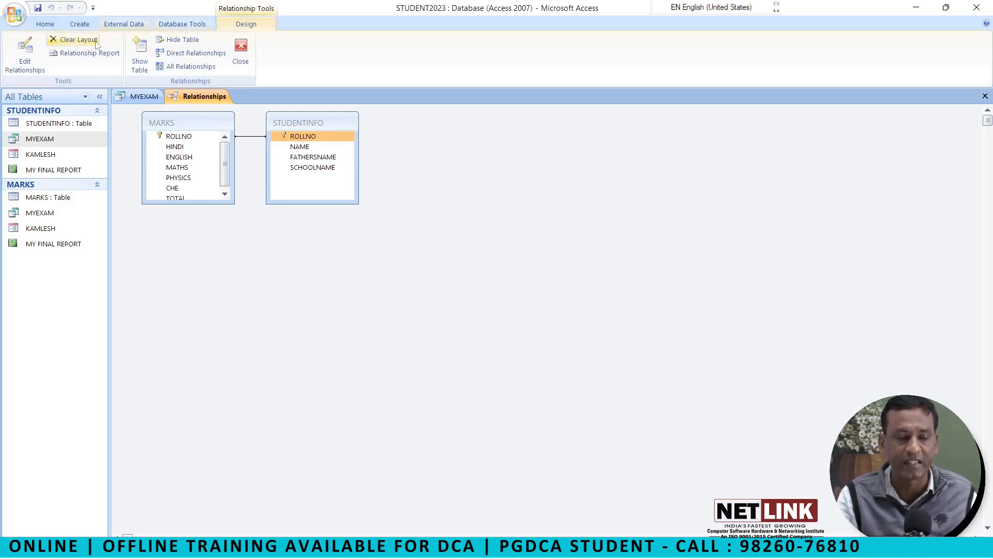
pyautogui.click(144, 69)
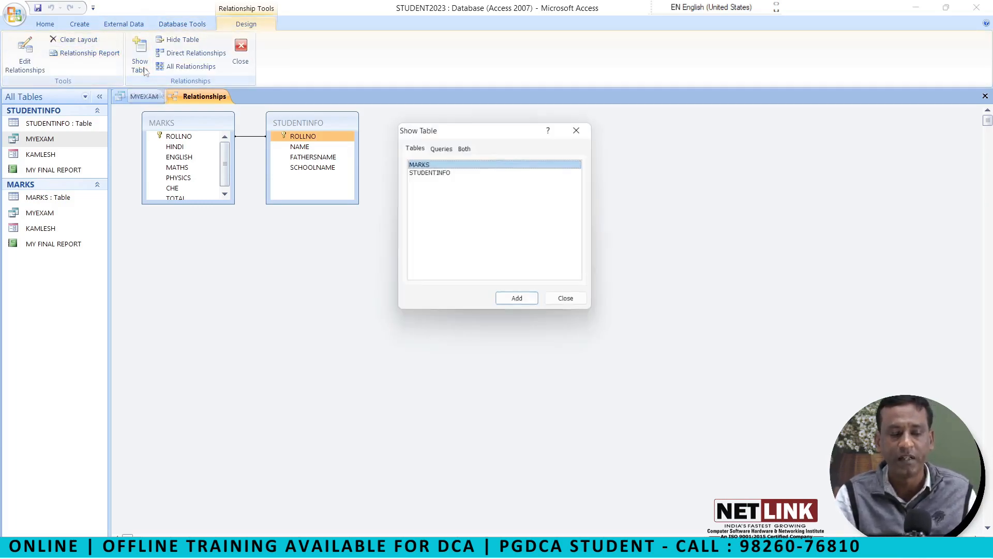
pyautogui.click(554, 301)
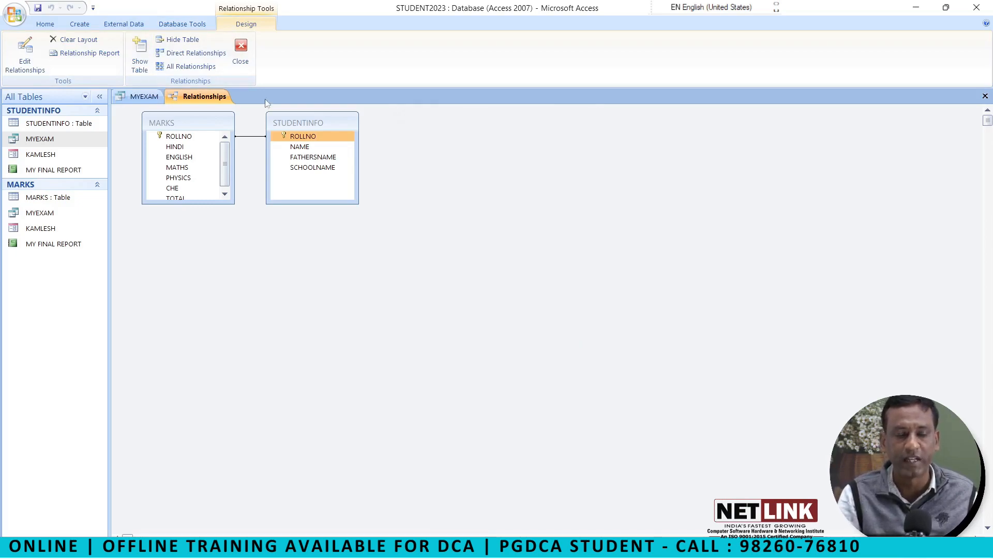
# - Hide the STUDENTINFO and MARKS tables from the layout, and bring both back by showing all relationships
pyautogui.click(180, 47)
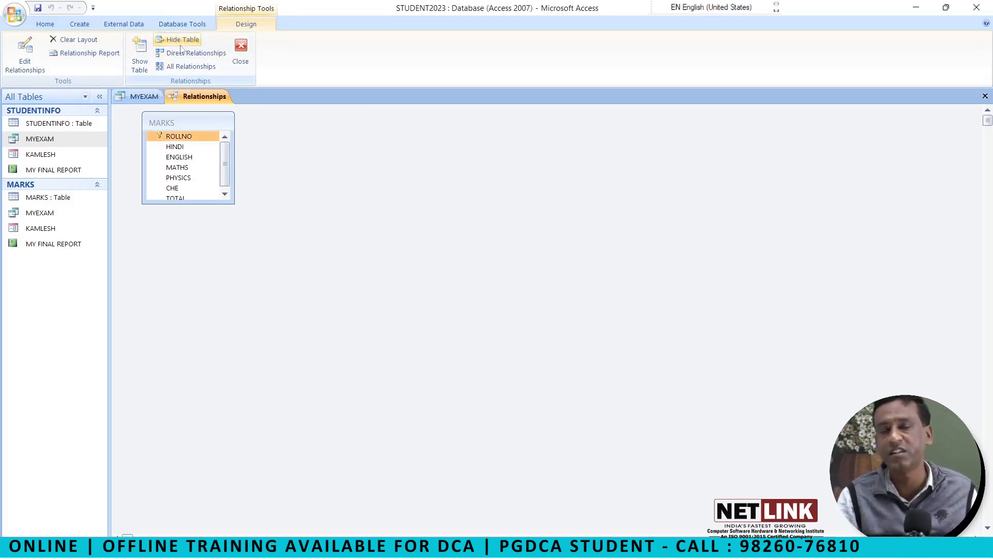
pyautogui.click(181, 41)
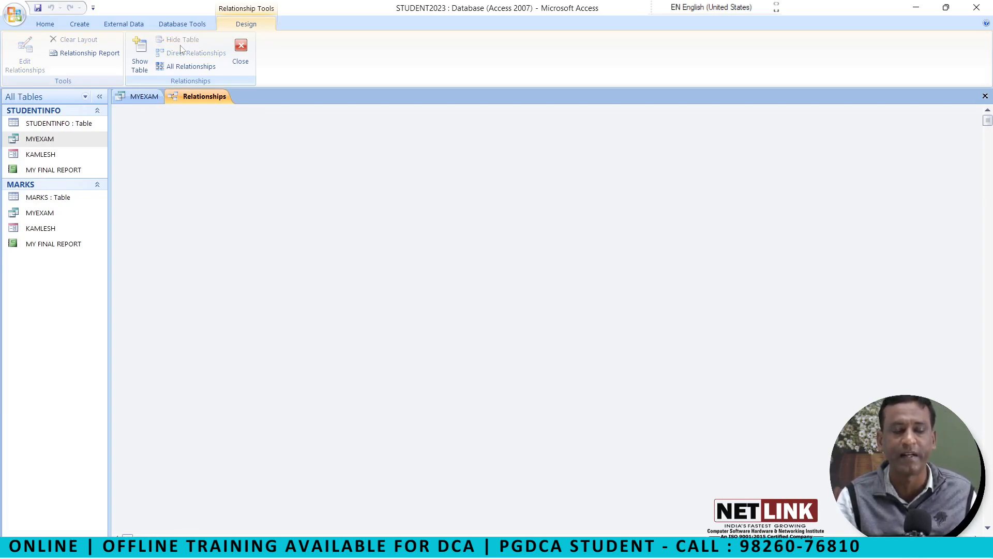
pyautogui.click(189, 68)
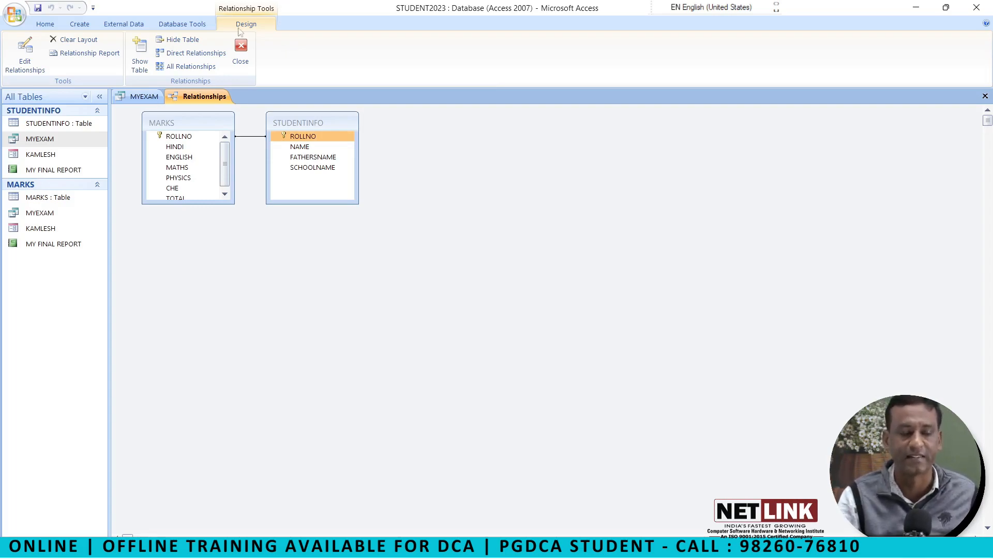
# - Edit the MARKS–STUDENTINFO relationship on ROLLNO, setting its join type to option 2, which includes all records from MARKS
pyautogui.click(179, 137)
pyautogui.doubleClick(178, 137)
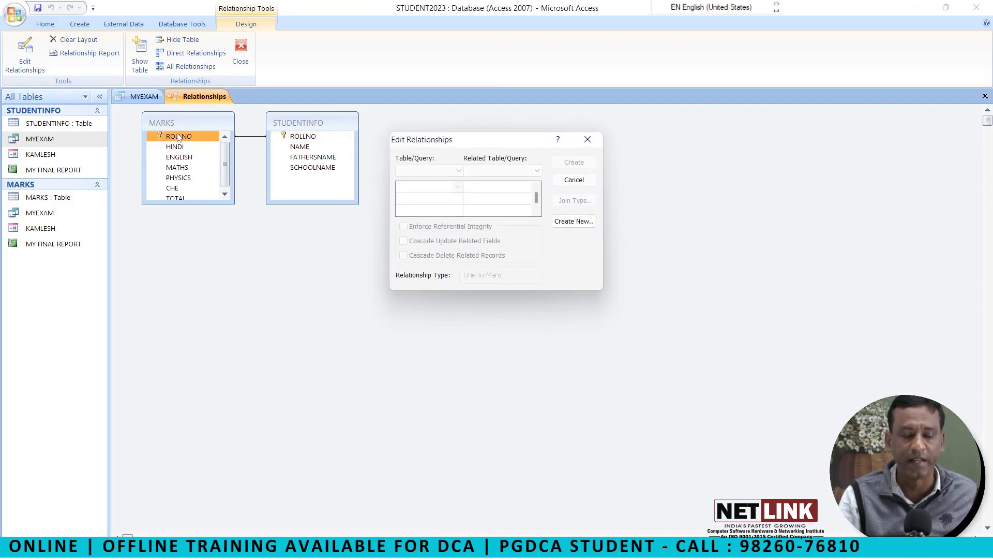
pyautogui.click(458, 171)
pyautogui.click(434, 183)
pyautogui.click(488, 171)
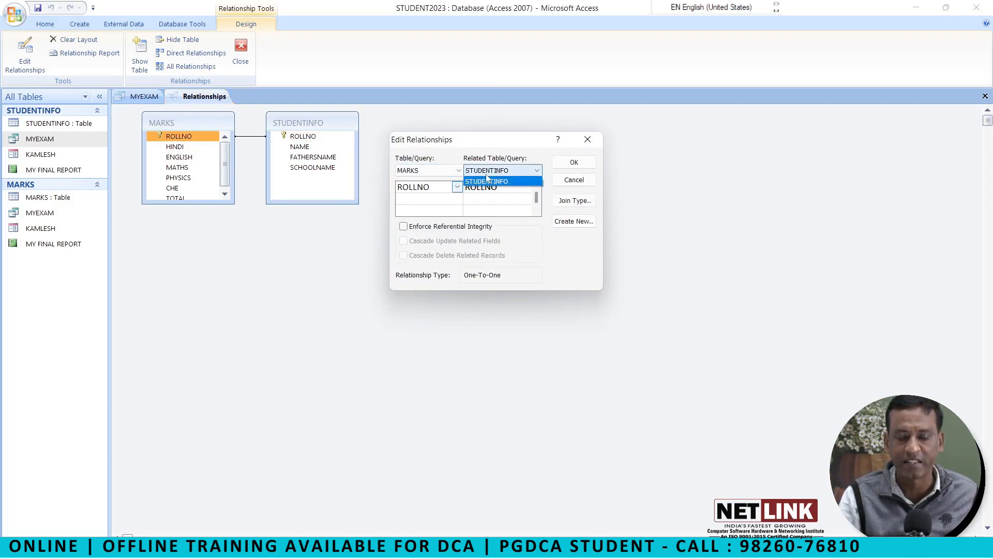
pyautogui.click(497, 182)
pyautogui.click(570, 202)
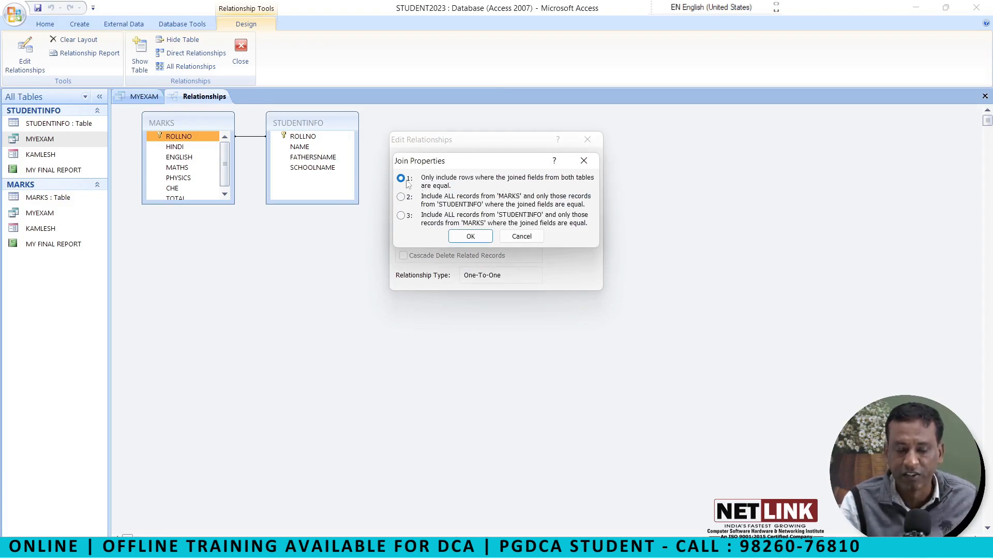
pyautogui.click(401, 197)
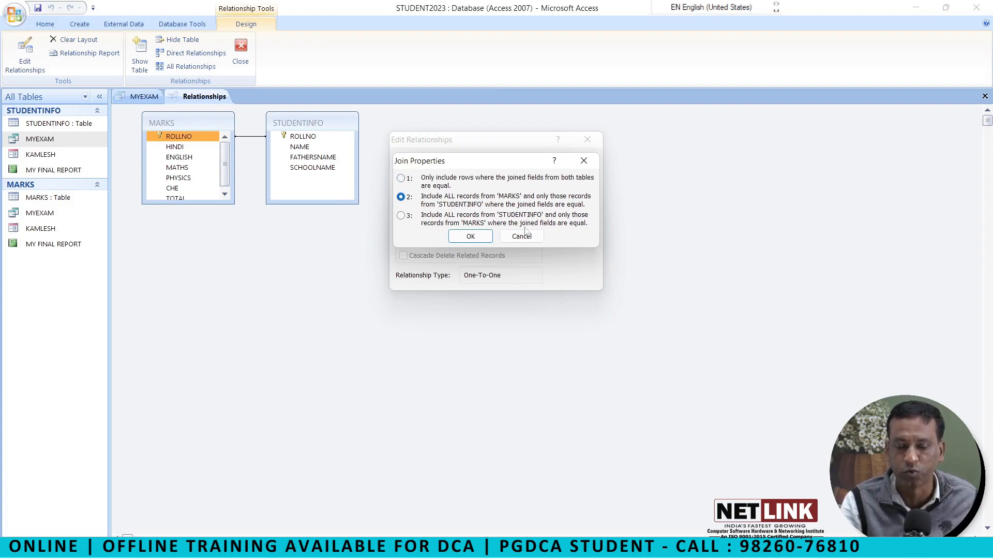
pyautogui.click(469, 237)
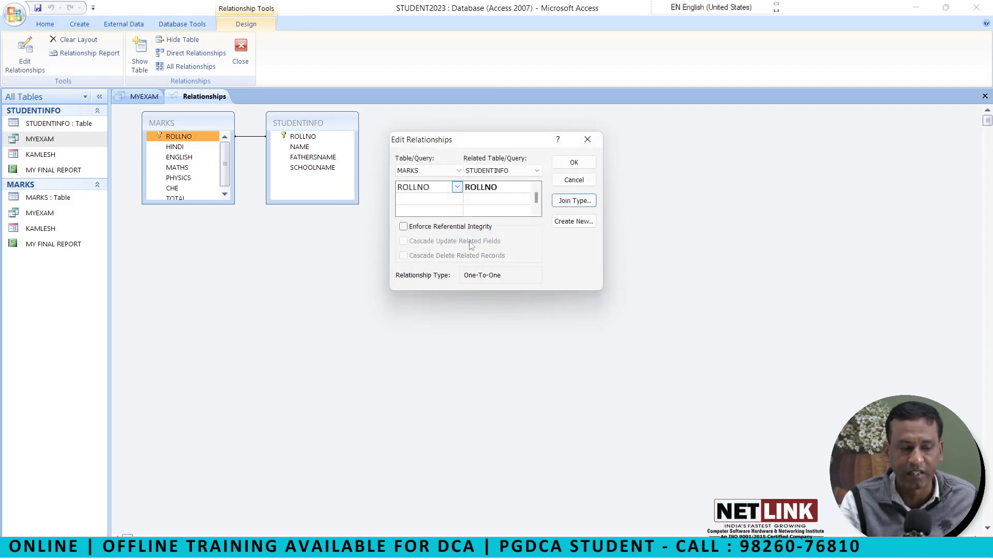
pyautogui.click(574, 162)
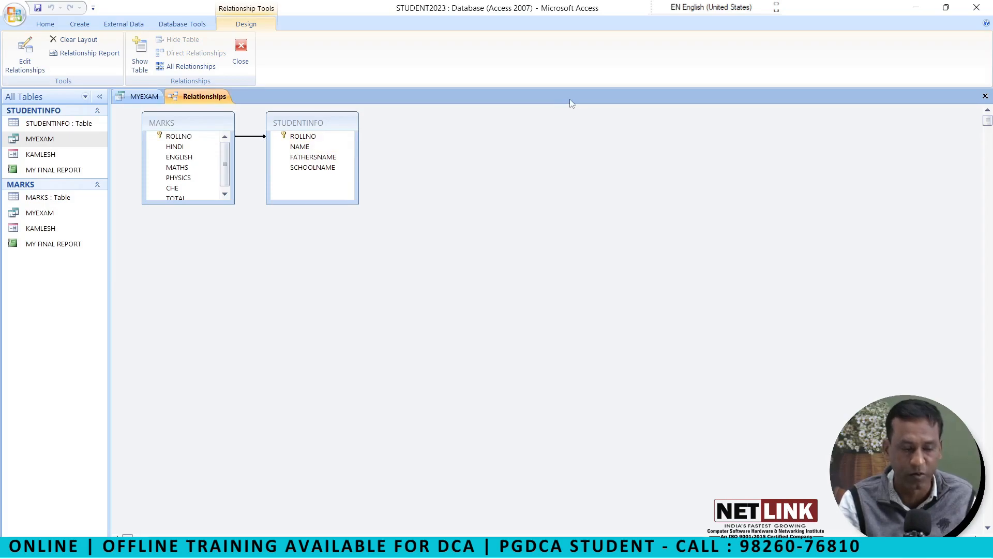
# - Change the join type of the MARKS–STUDENTINFO relationship to option 3, which includes all records from STUDENTINFO
pyautogui.rightClick(195, 127)
pyautogui.click(178, 126)
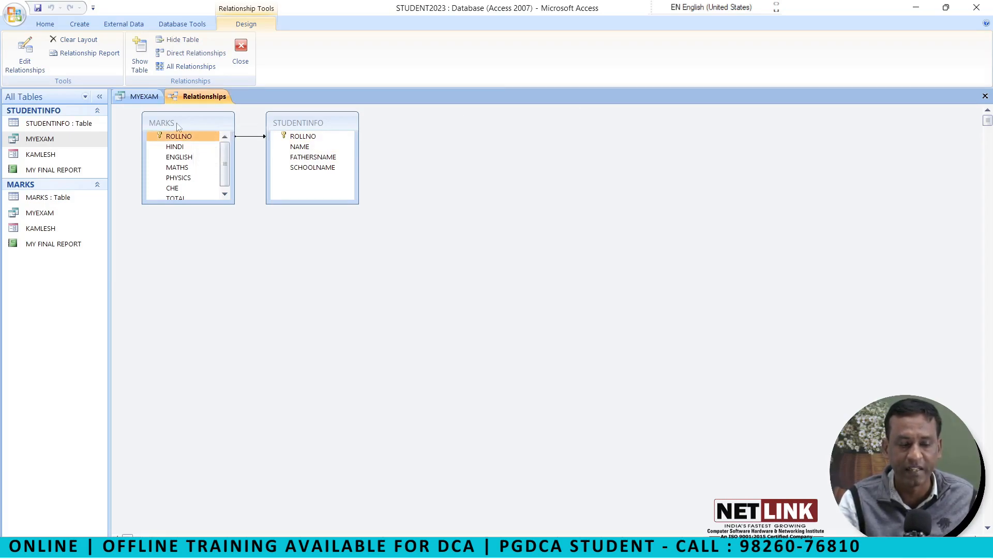
pyautogui.rightClick(177, 126)
pyautogui.click(172, 138)
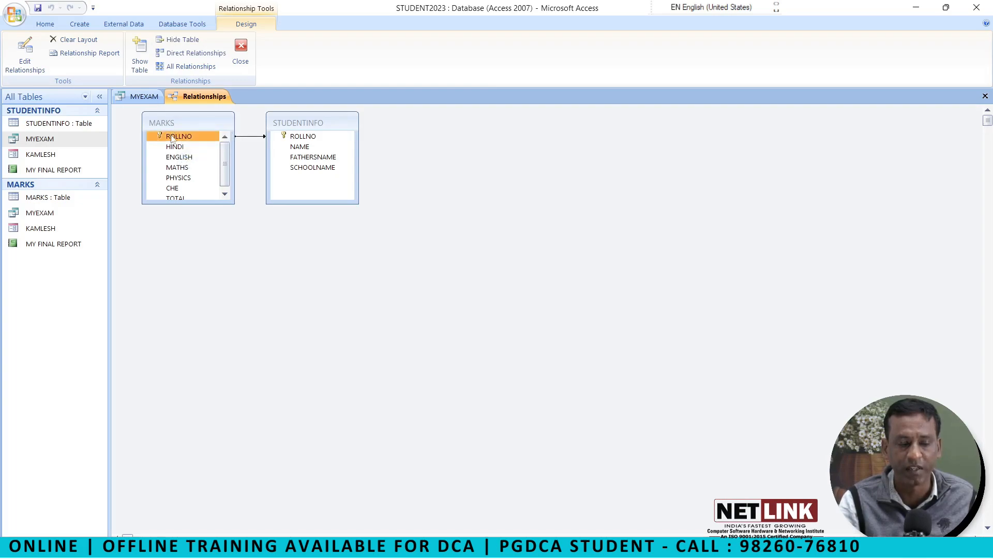
pyautogui.doubleClick(172, 138)
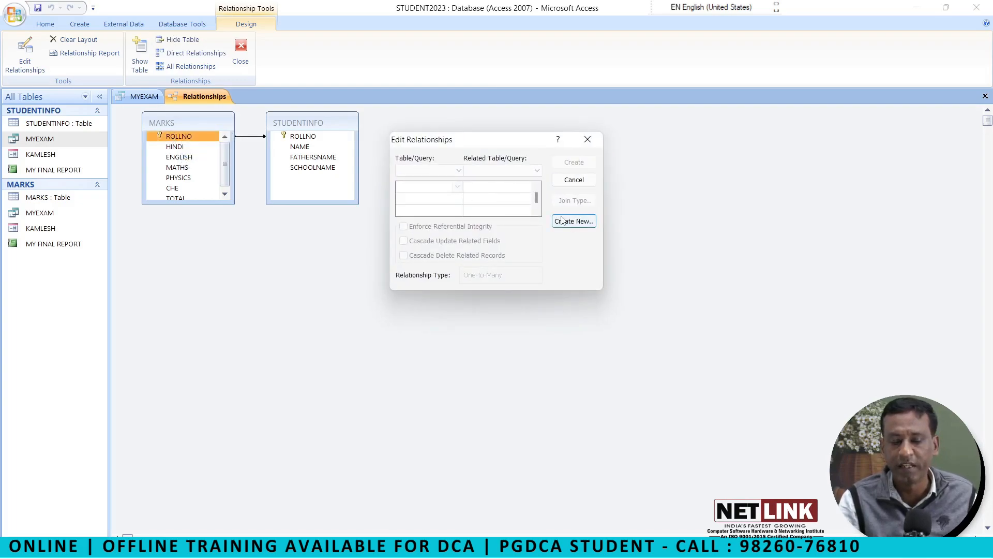
pyautogui.click(517, 170)
pyautogui.click(519, 182)
pyautogui.click(575, 201)
pyautogui.click(404, 216)
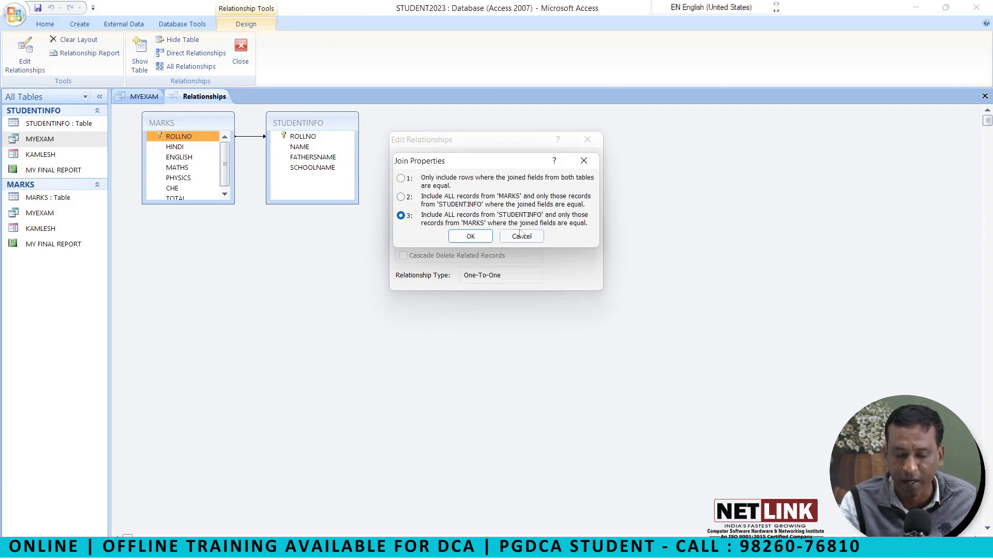
pyautogui.click(470, 237)
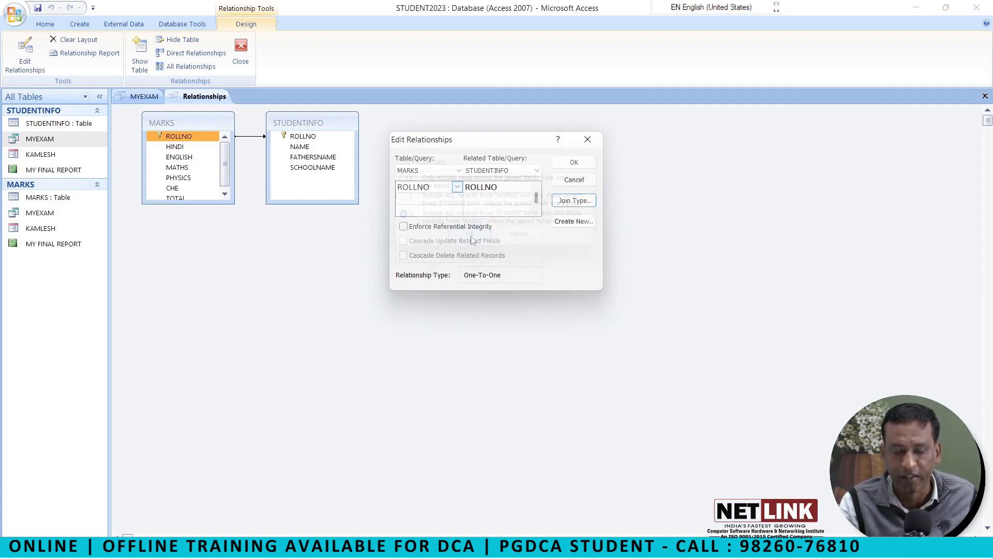
pyautogui.click(574, 162)
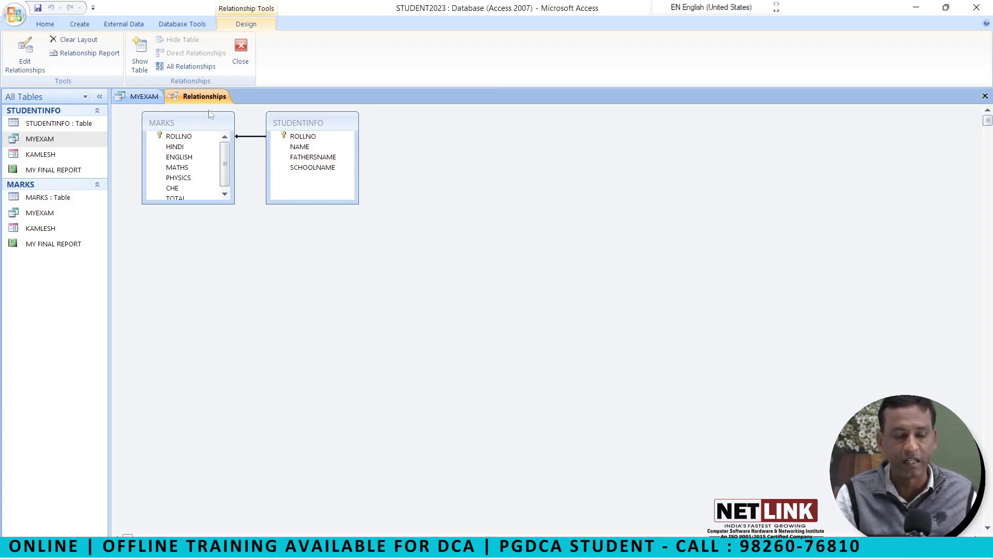
# - Close the Relationships layout and save its changes
pyautogui.rightClick(200, 97)
pyautogui.click(227, 117)
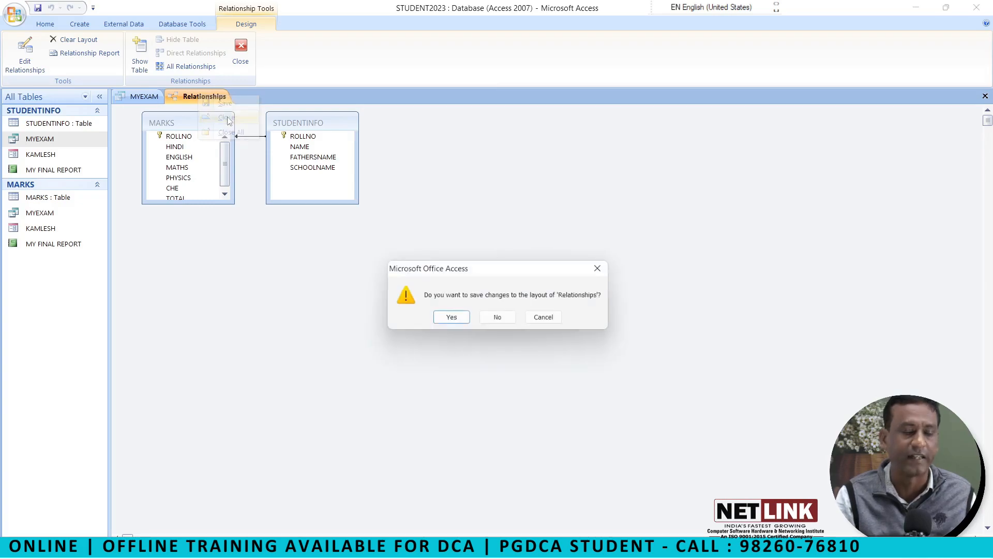
pyautogui.click(450, 317)
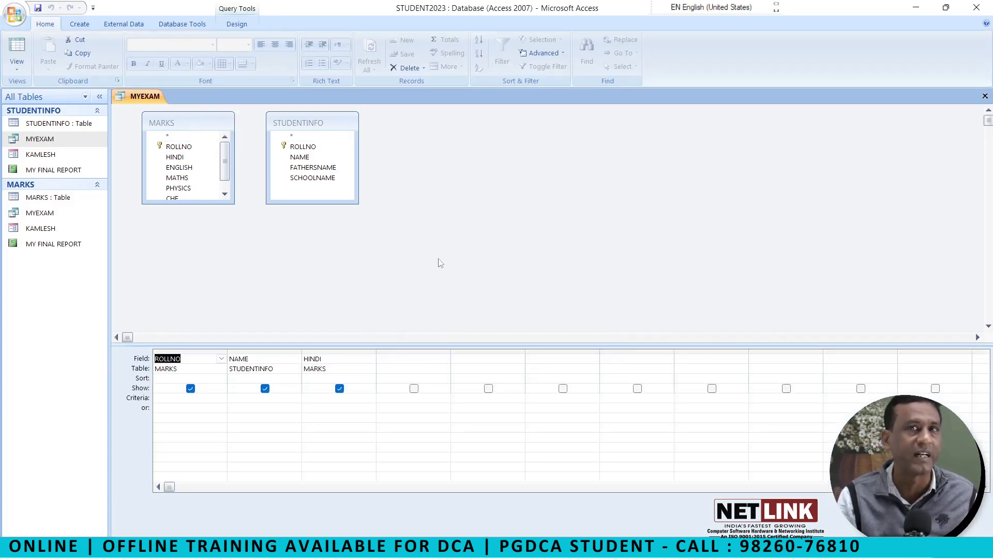
# - Add all fields of the MARKS table (MARKS.*) as a fourth column in the MYEXAM query design
pyautogui.click(194, 139)
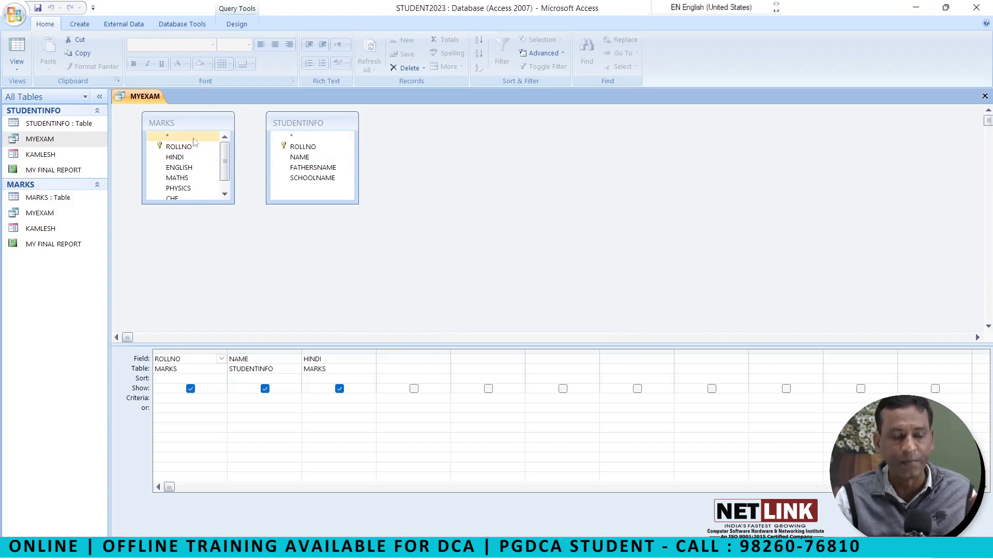
pyautogui.doubleClick(194, 138)
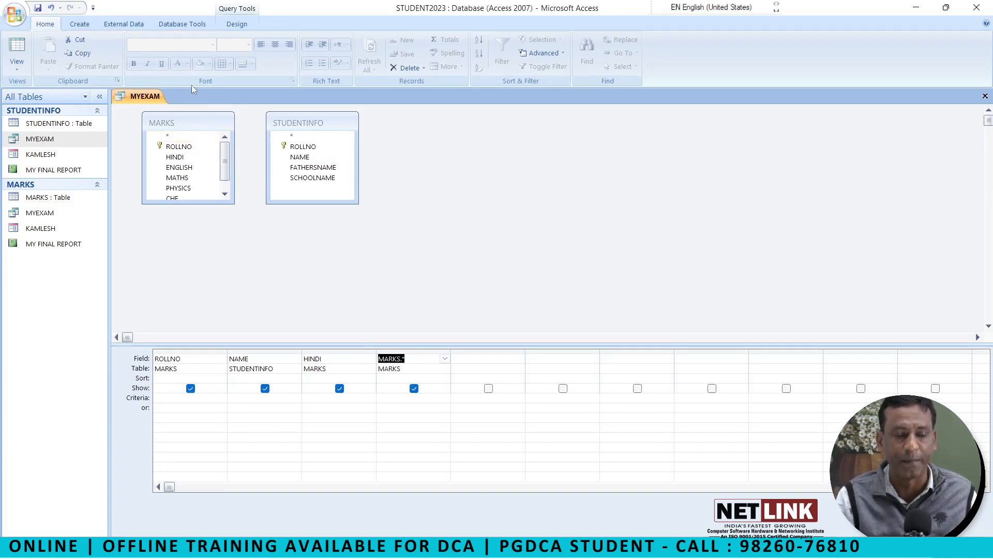
# - Reopen the Relationships layout and review the join type options of the MARKS–STUDENTINFO relationship, keeping option 3
pyautogui.click(164, 27)
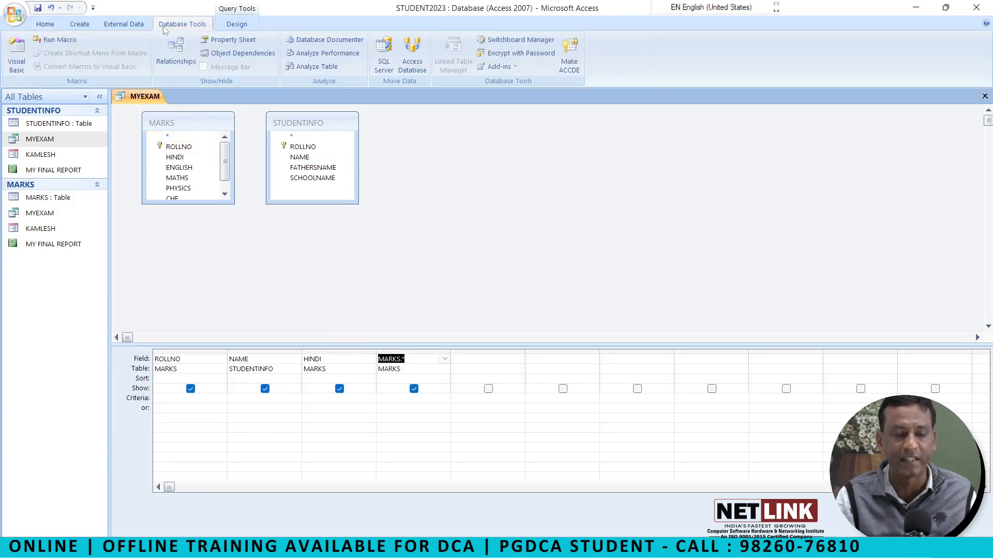
pyautogui.click(176, 51)
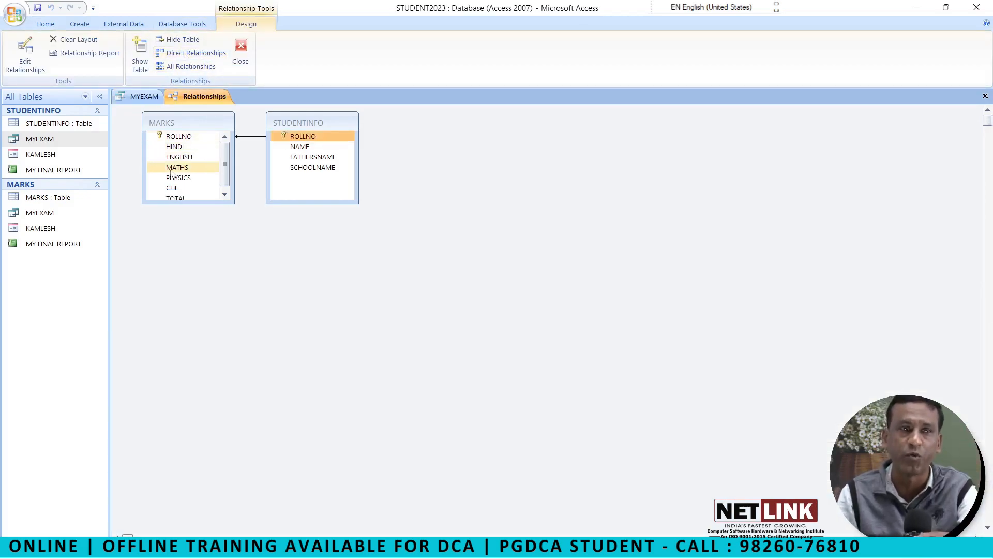
pyautogui.rightClick(183, 141)
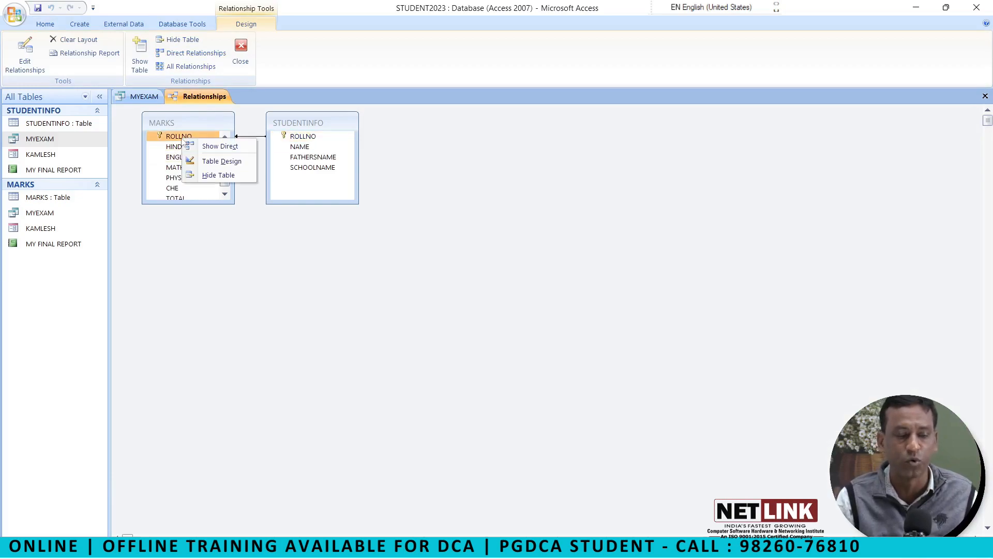
pyautogui.click(172, 140)
pyautogui.doubleClick(172, 141)
pyautogui.click(458, 171)
pyautogui.click(422, 181)
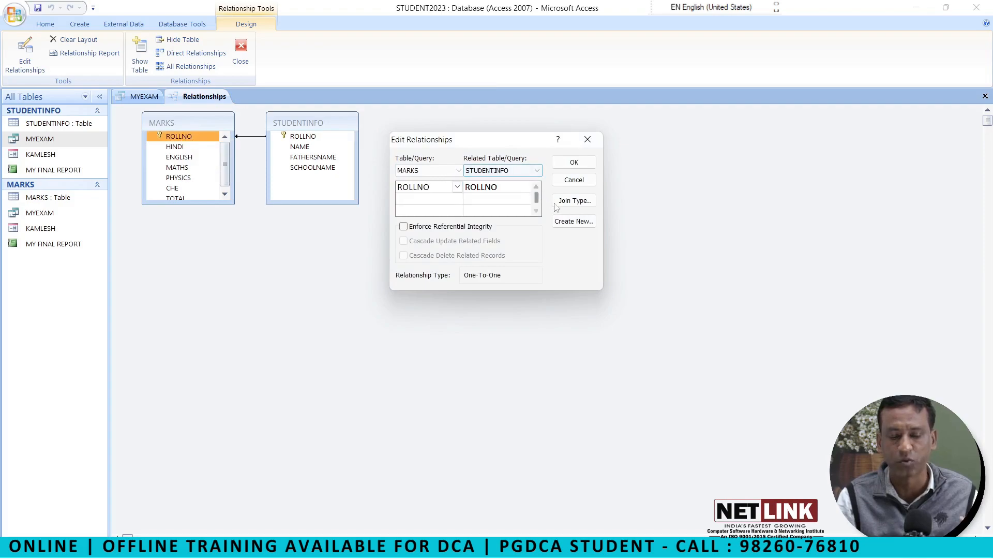
pyautogui.click(571, 201)
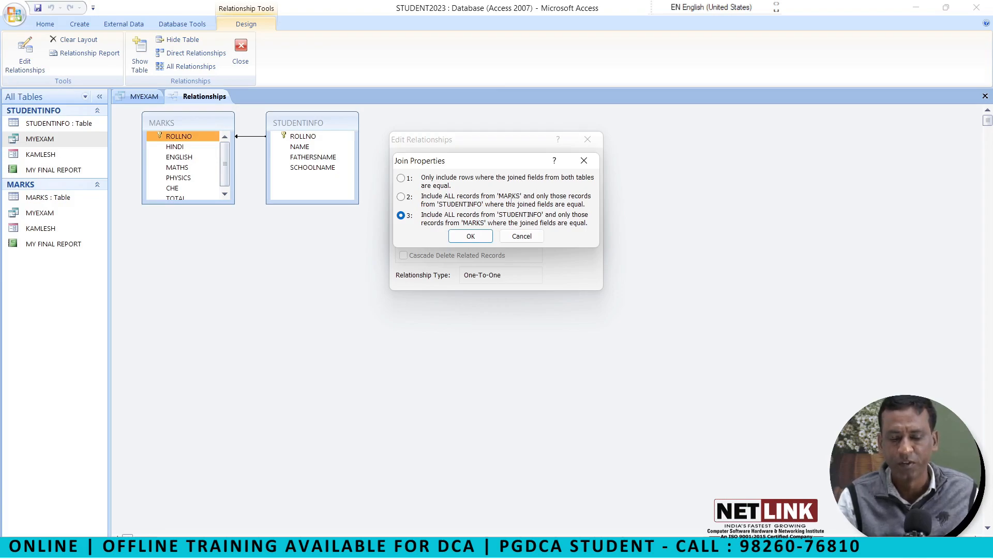
pyautogui.click(471, 236)
pyautogui.click(573, 163)
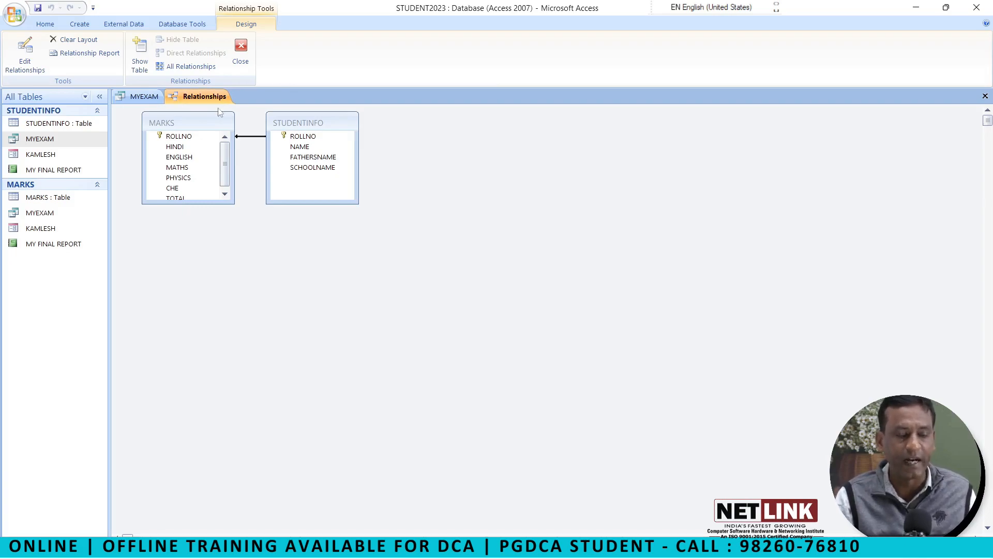
# - Add a second copy of the MARKS table to the Relationships layout, and close the layout without saving
pyautogui.click(201, 138)
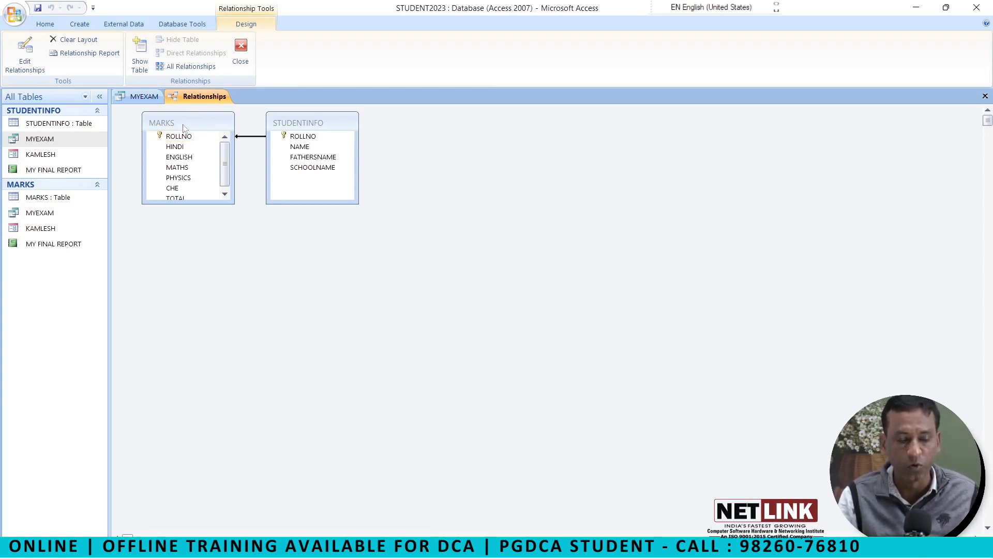
pyautogui.click(184, 128)
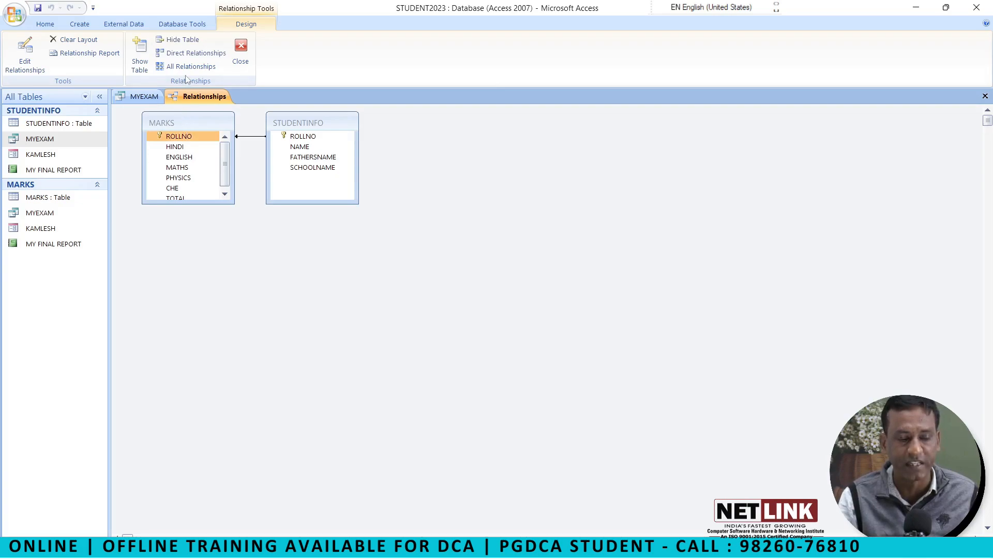
pyautogui.click(140, 52)
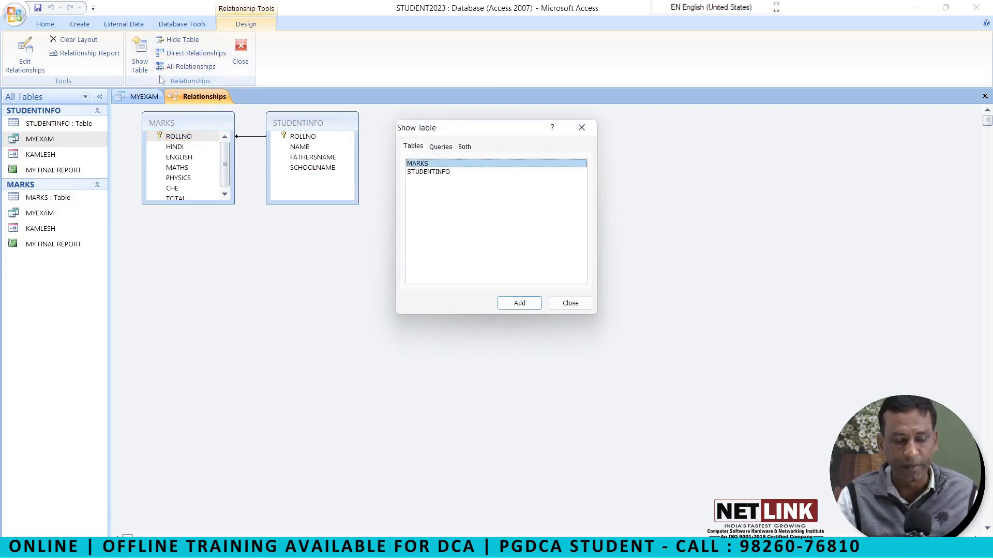
pyautogui.click(520, 303)
pyautogui.click(571, 303)
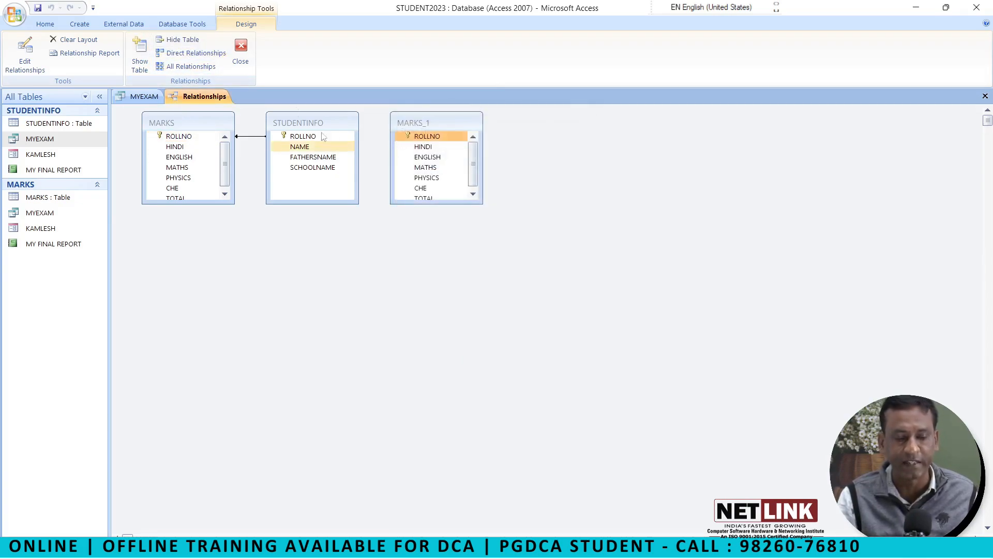
pyautogui.click(241, 54)
pyautogui.click(494, 317)
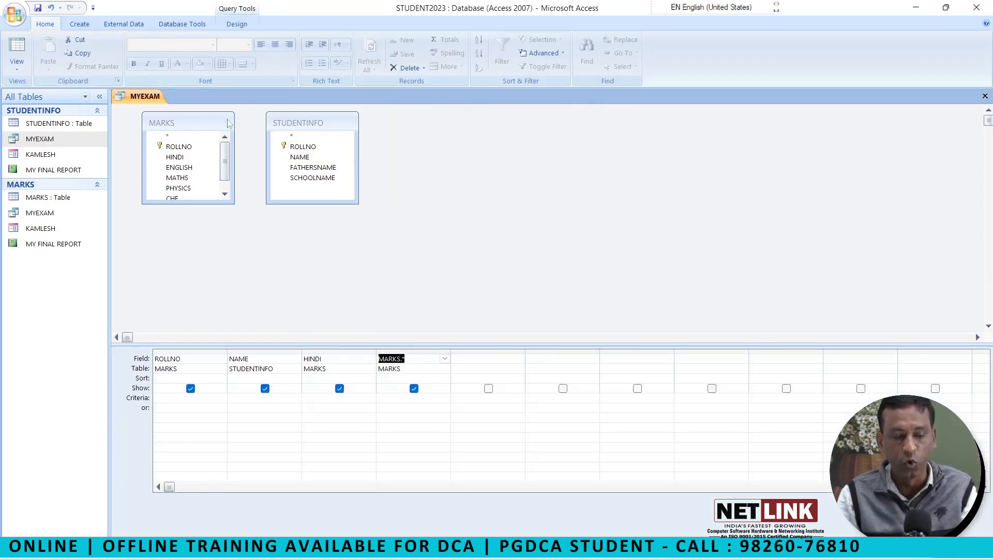
# - Add the ENGLISH and MATHS fields of the MARKS table as the fifth and sixth columns of the MYEXAM query design
pyautogui.click(288, 135)
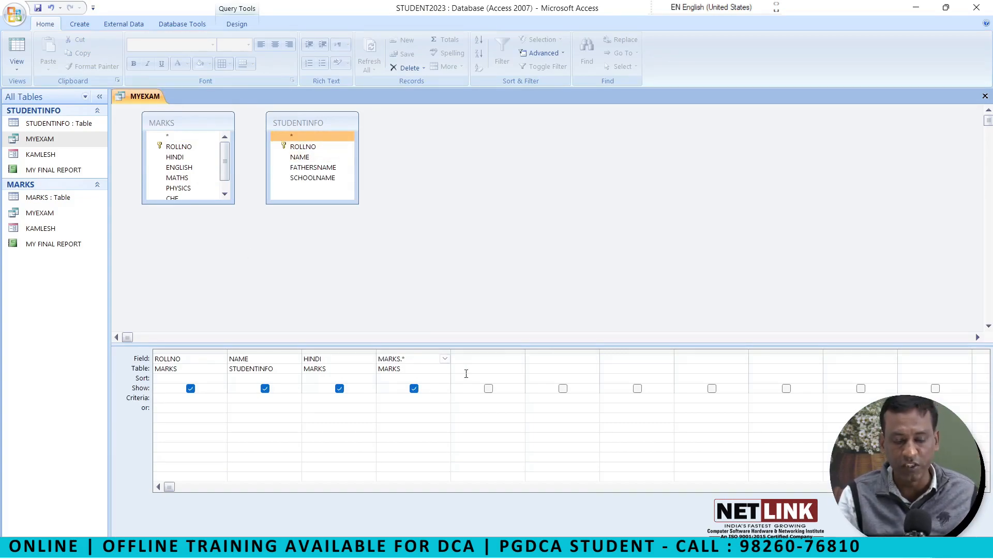
pyautogui.click(507, 362)
pyautogui.click(519, 359)
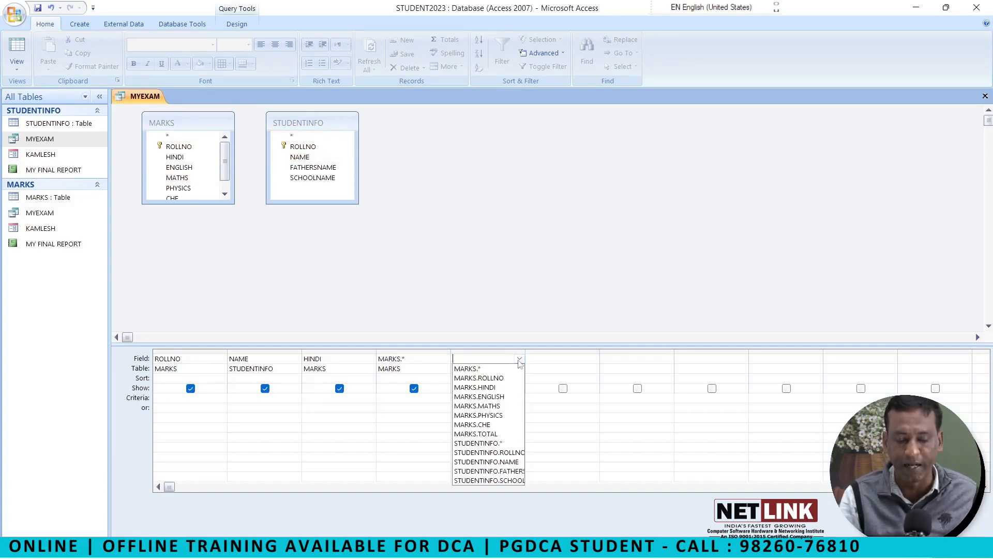
pyautogui.click(489, 397)
pyautogui.click(550, 362)
pyautogui.click(594, 359)
pyautogui.click(570, 403)
# - Add the PHYSICS and CHE fields of the MARKS table as the seventh and eighth columns of the query design
pyautogui.click(641, 359)
pyautogui.click(668, 359)
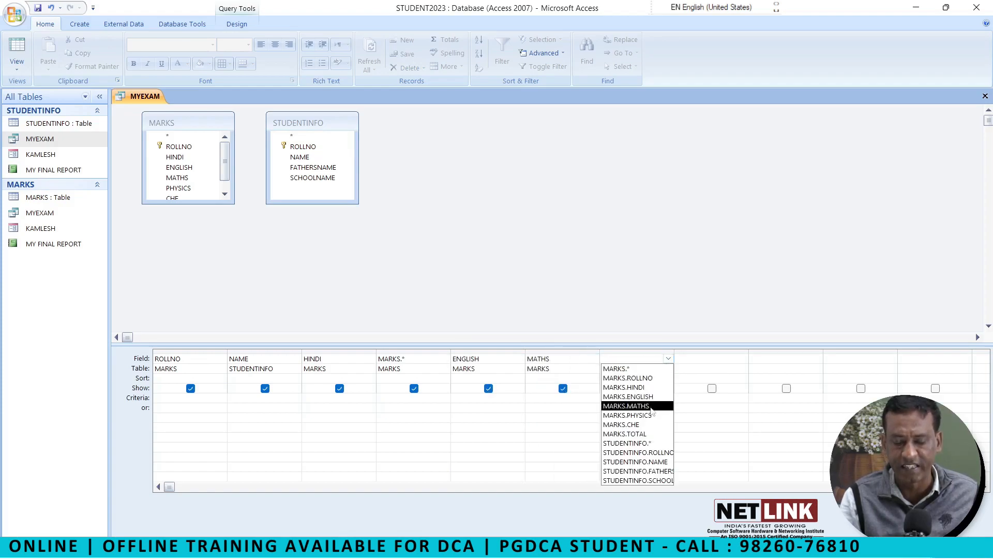
pyautogui.click(647, 414)
pyautogui.click(740, 360)
pyautogui.click(743, 359)
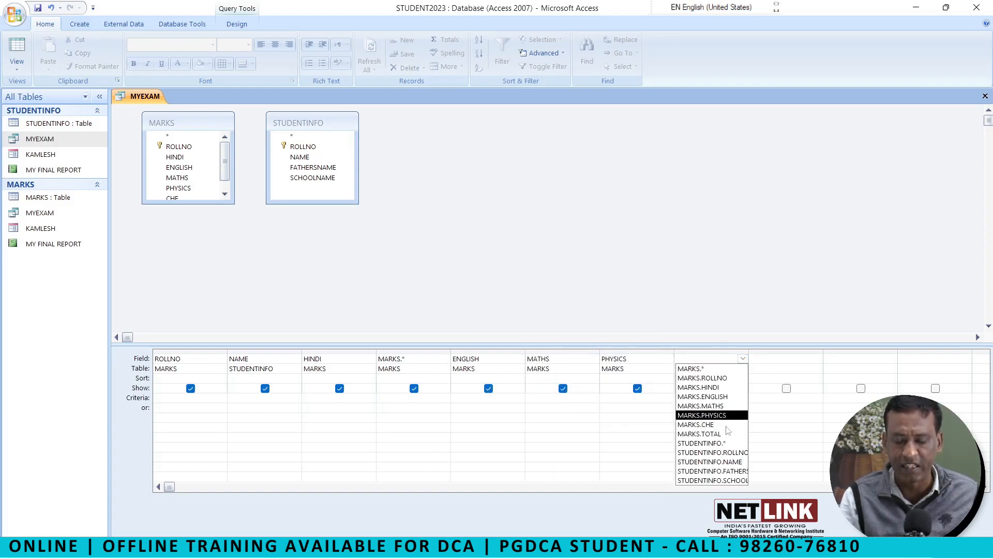
pyautogui.click(722, 426)
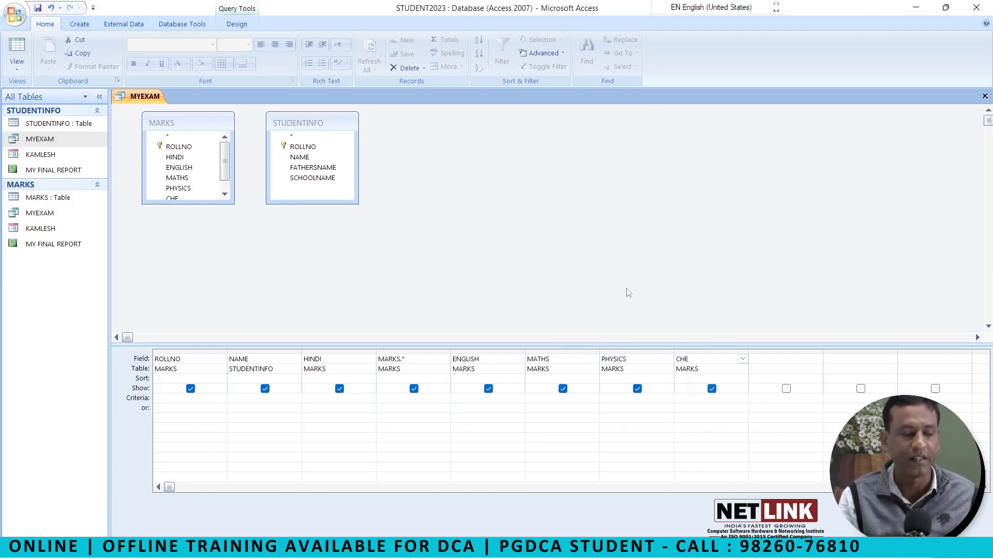
# - Look at the settings of the Make Table and Append query types, cancelling each one
pyautogui.click(233, 24)
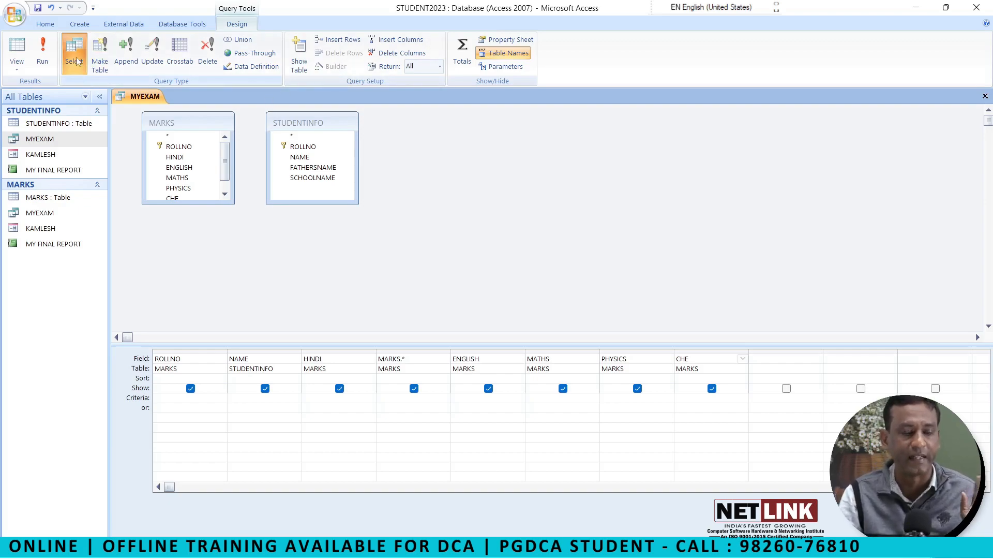
pyautogui.click(99, 54)
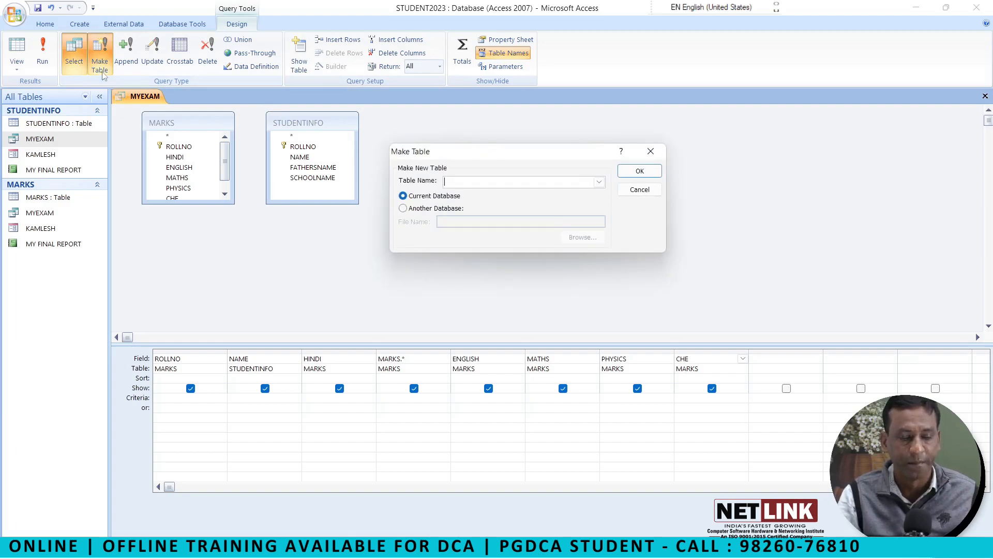
pyautogui.click(640, 189)
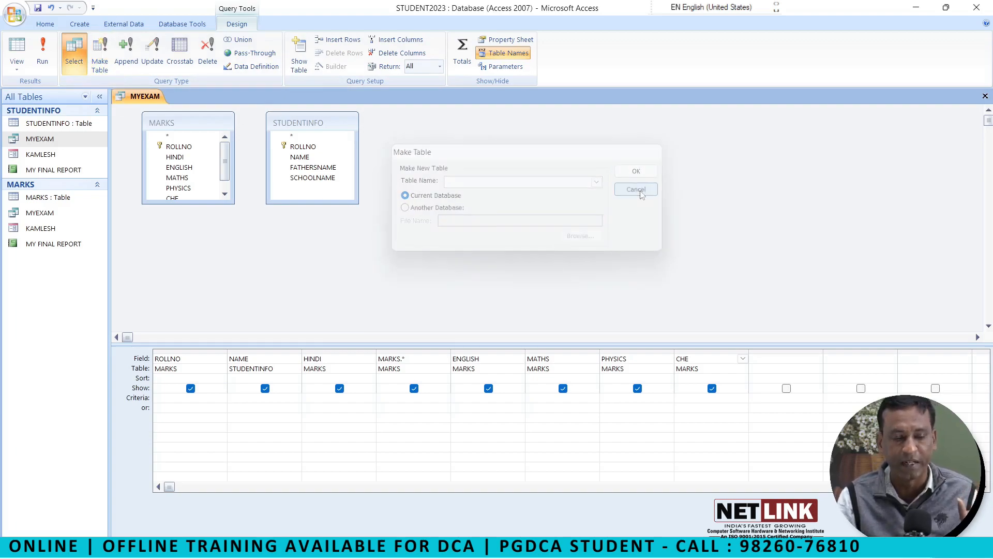
pyautogui.click(126, 54)
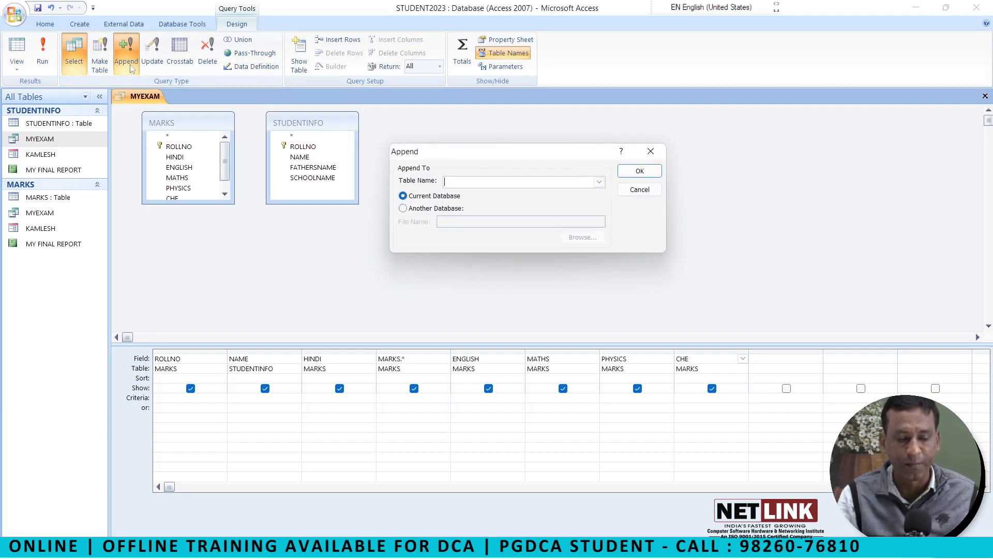
pyautogui.click(640, 189)
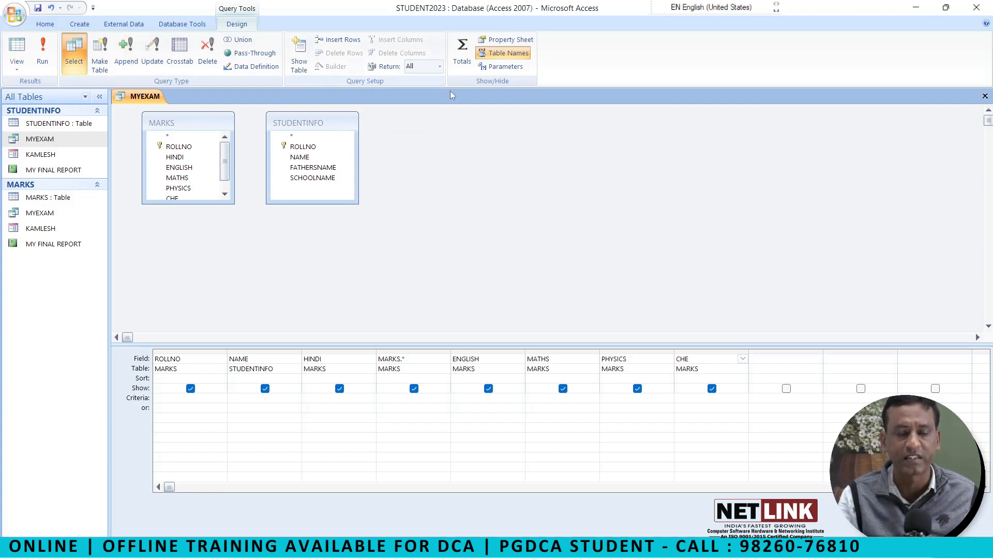
# - Create a new blank database named KK, discarding the unsaved design changes of the MYEXAM query
pyautogui.click(9, 9)
pyautogui.click(78, 262)
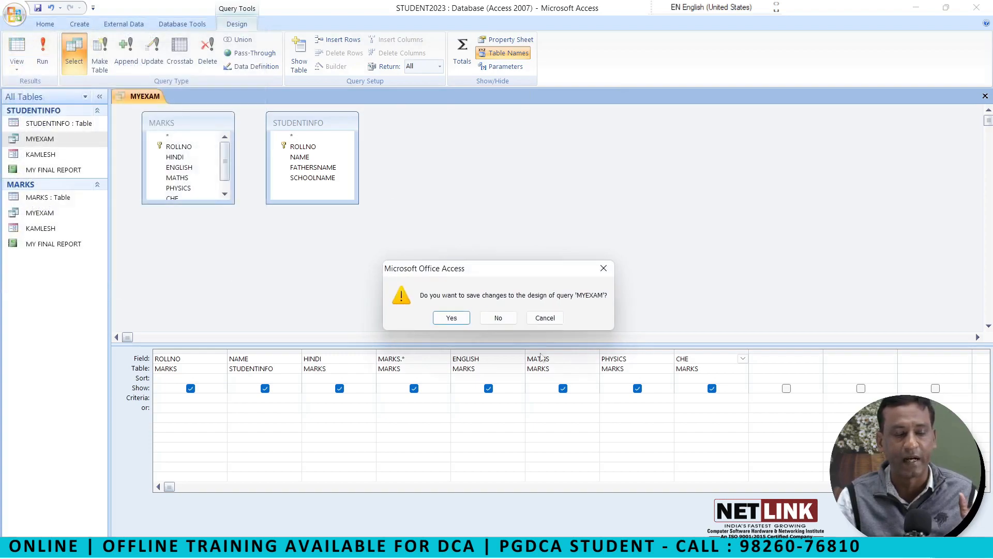
pyautogui.click(498, 318)
pyautogui.moveTo(874, 316); pyautogui.dragTo(709, 329)
pyautogui.write('werwrw')
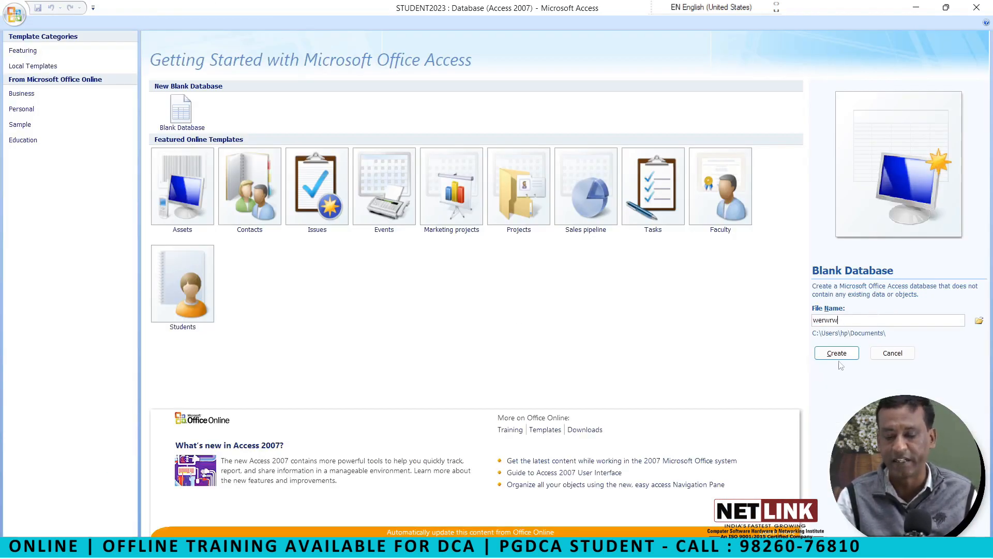
pyautogui.moveTo(864, 321); pyautogui.dragTo(711, 328)
pyautogui.write('KK')
pyautogui.press('Return')
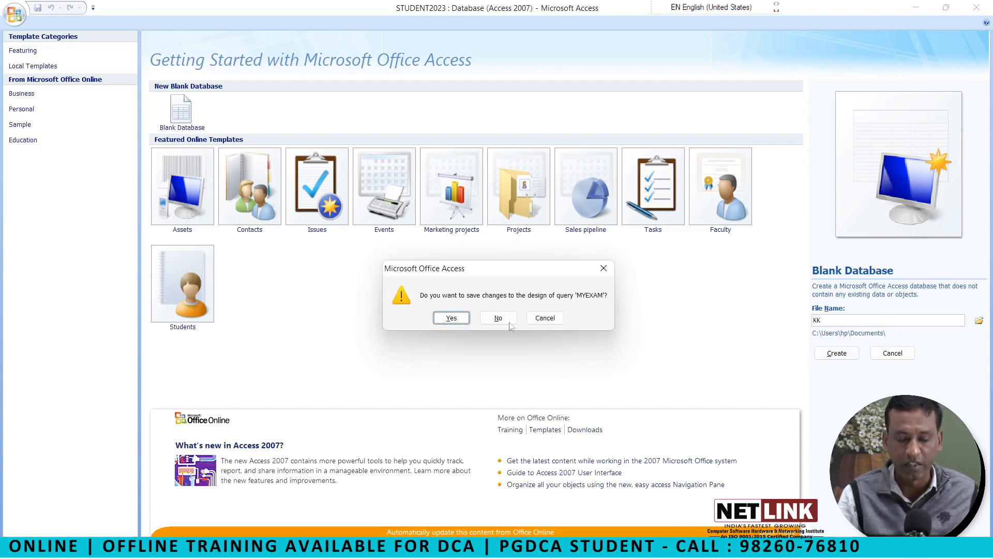
pyautogui.click(510, 323)
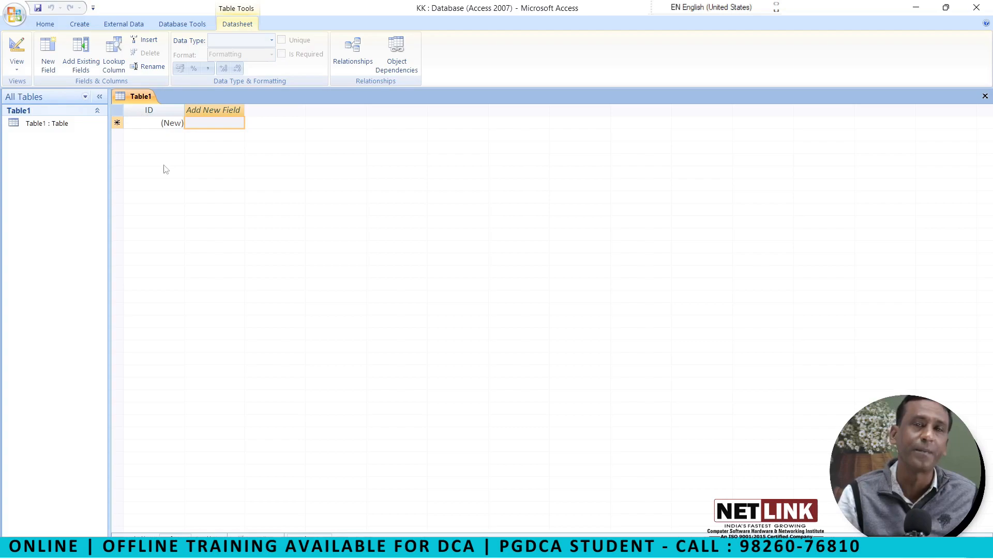
# - Import the TICKET table from the Access database SOFTVISION in the Documents folder
pyautogui.rightClick(63, 126)
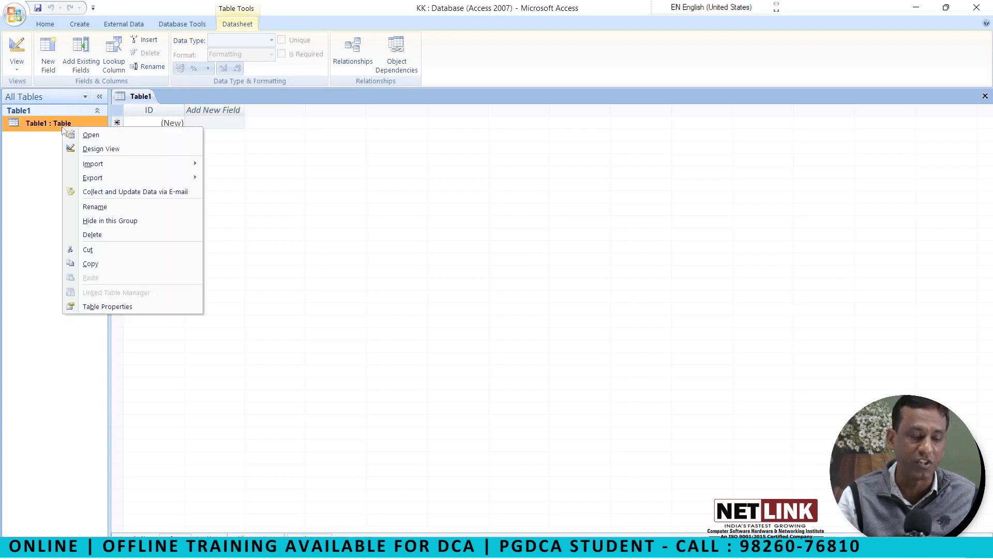
pyautogui.moveTo(179, 165)
pyautogui.click(215, 170)
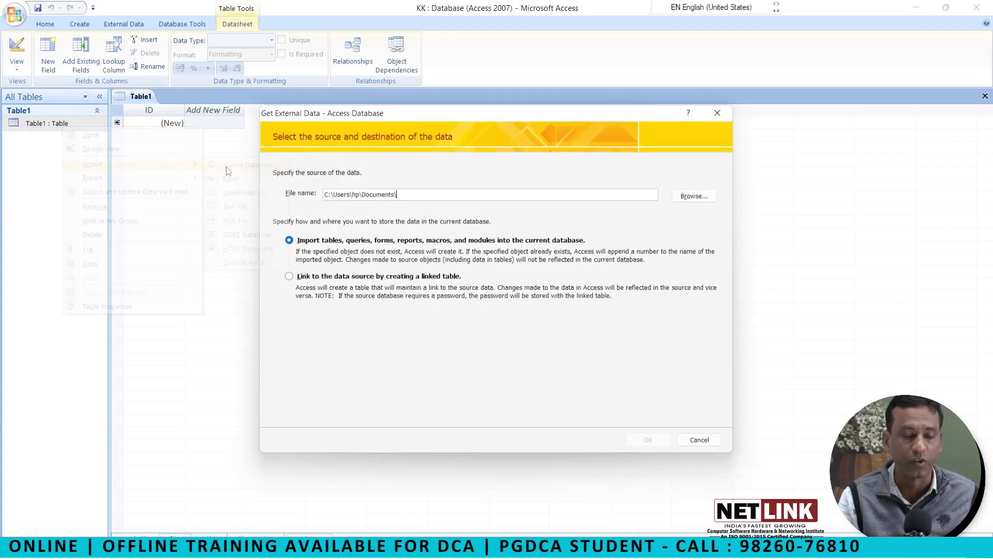
pyautogui.click(699, 196)
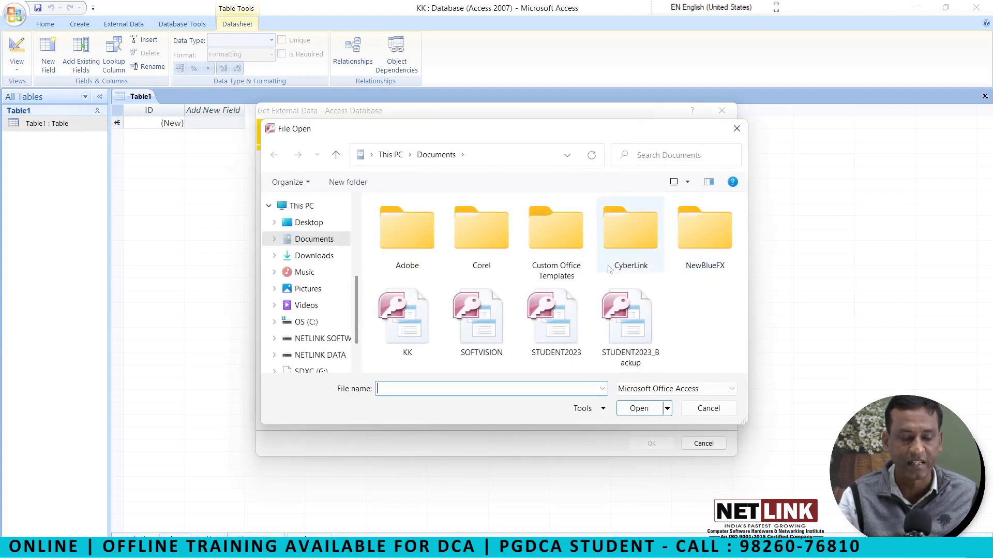
pyautogui.click(482, 318)
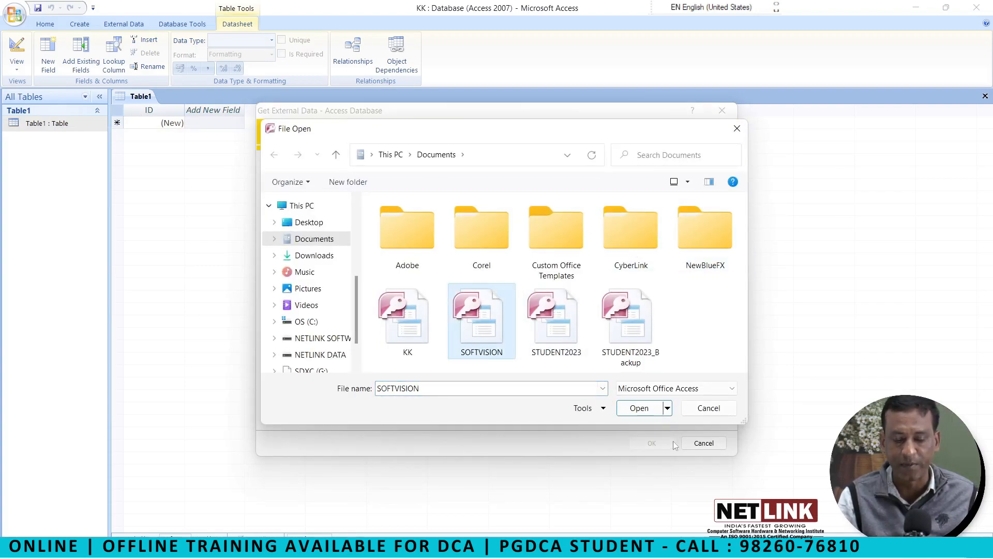
pyautogui.click(644, 413)
pyautogui.click(652, 443)
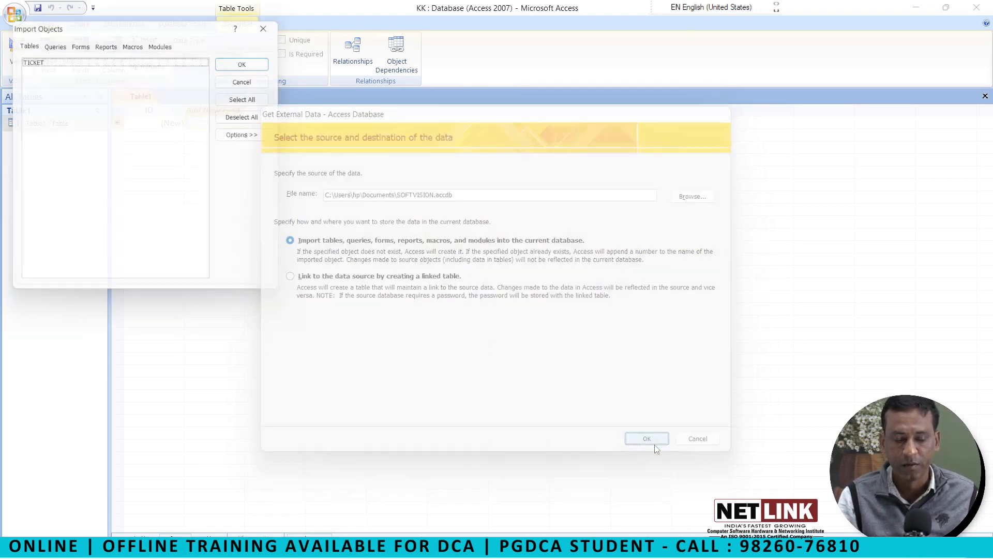
pyautogui.click(48, 60)
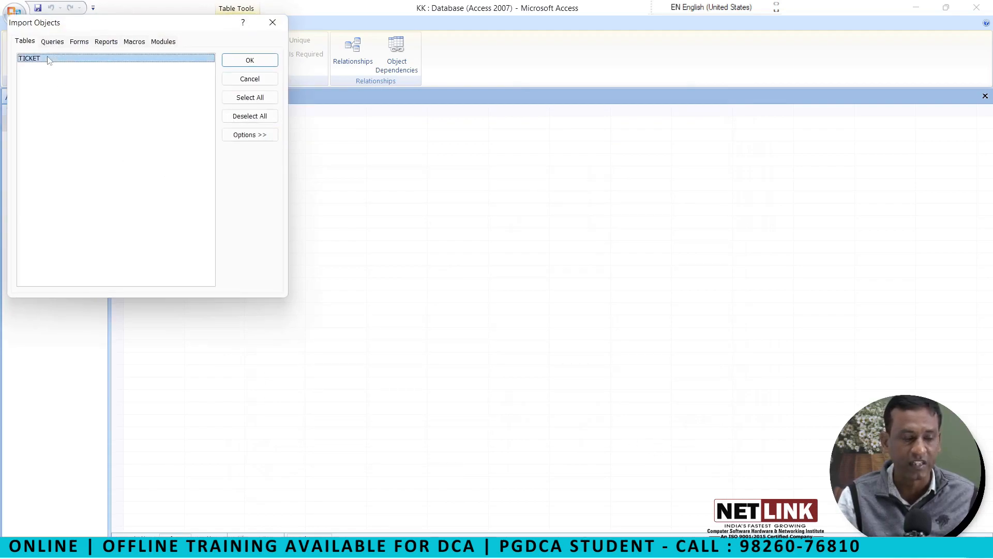
pyautogui.click(249, 60)
# - Save the import steps as Import-SOFTVISION and open the imported TICKET table
pyautogui.click(304, 210)
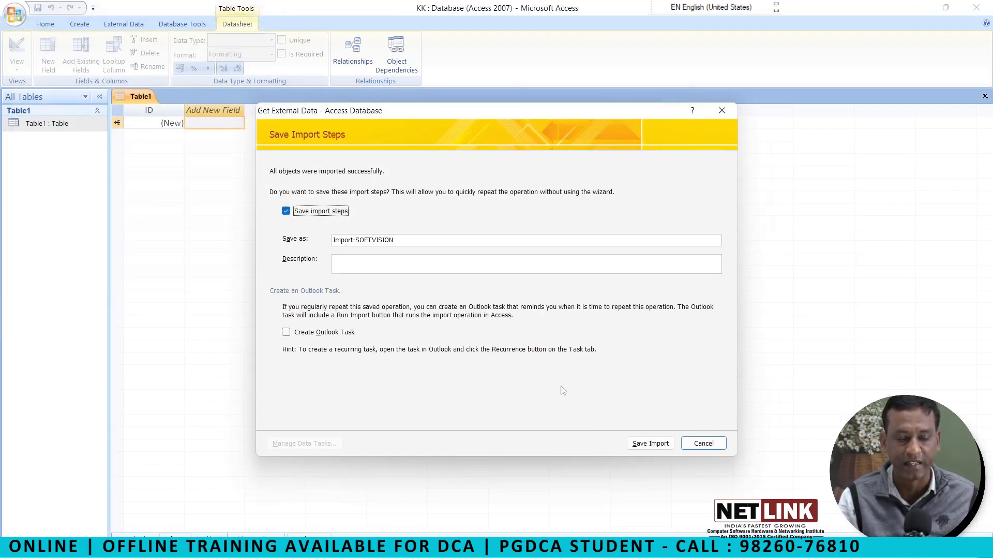
pyautogui.click(651, 443)
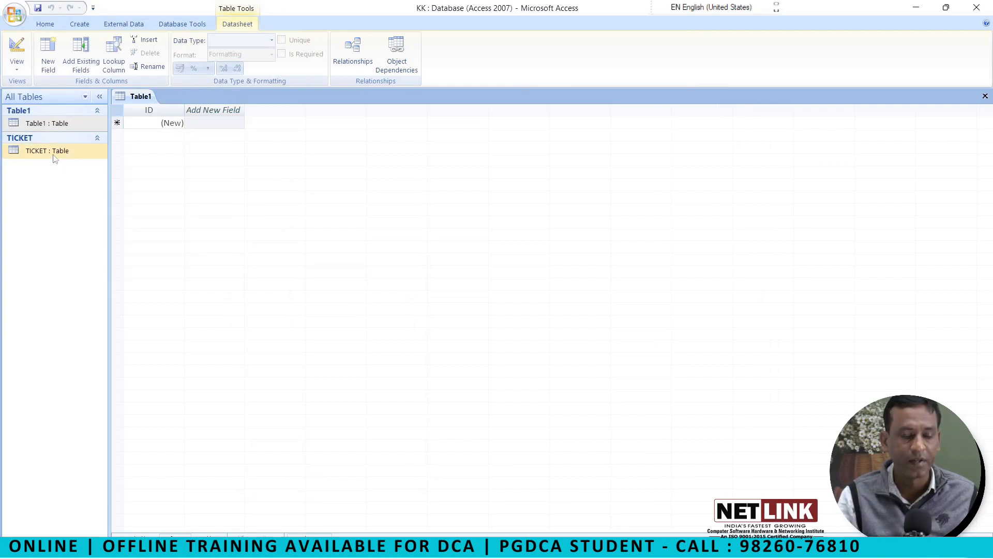
pyautogui.doubleClick(54, 155)
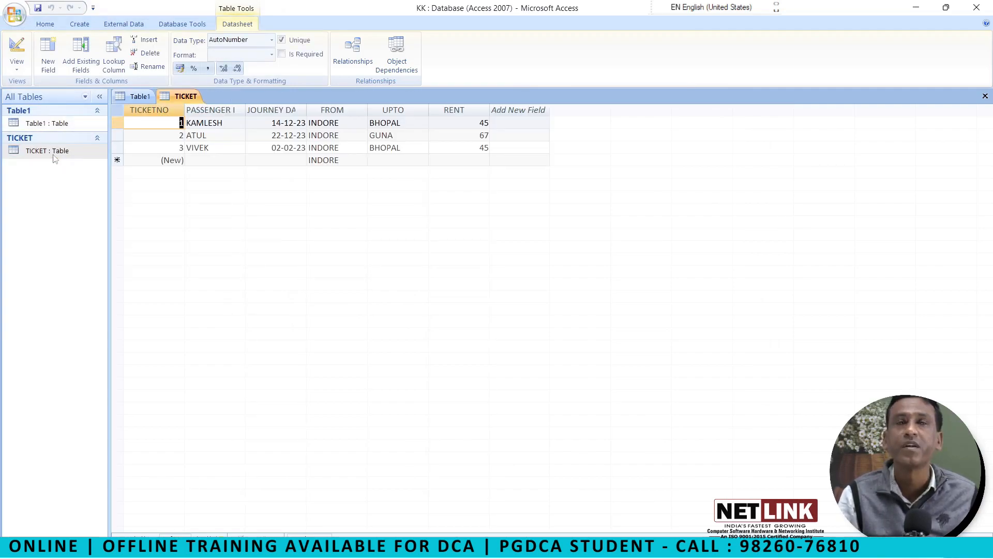
# - Start another Access database import with STUDENT2023 from the Documents folder as the source
pyautogui.rightClick(49, 188)
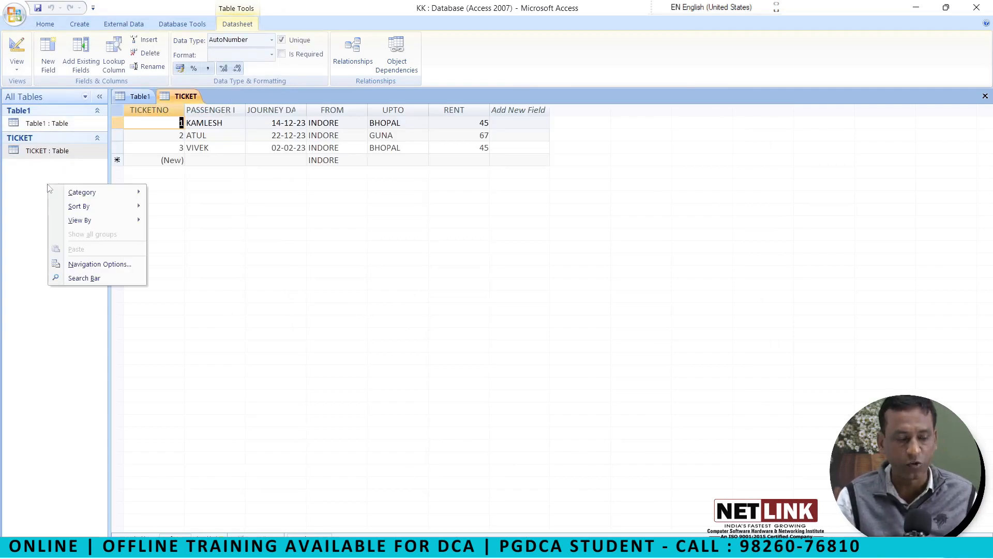
pyautogui.rightClick(39, 153)
pyautogui.moveTo(96, 192)
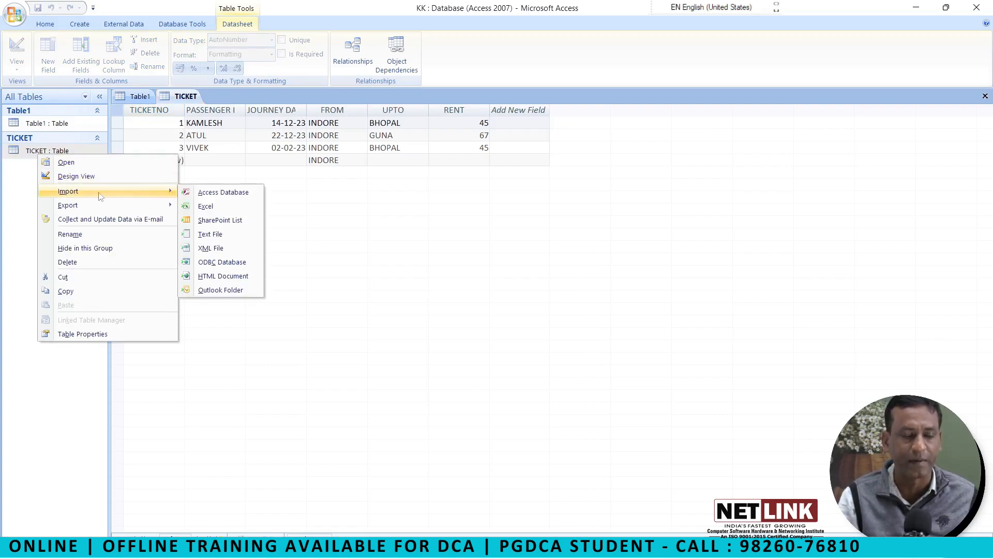
pyautogui.click(223, 193)
pyautogui.click(704, 195)
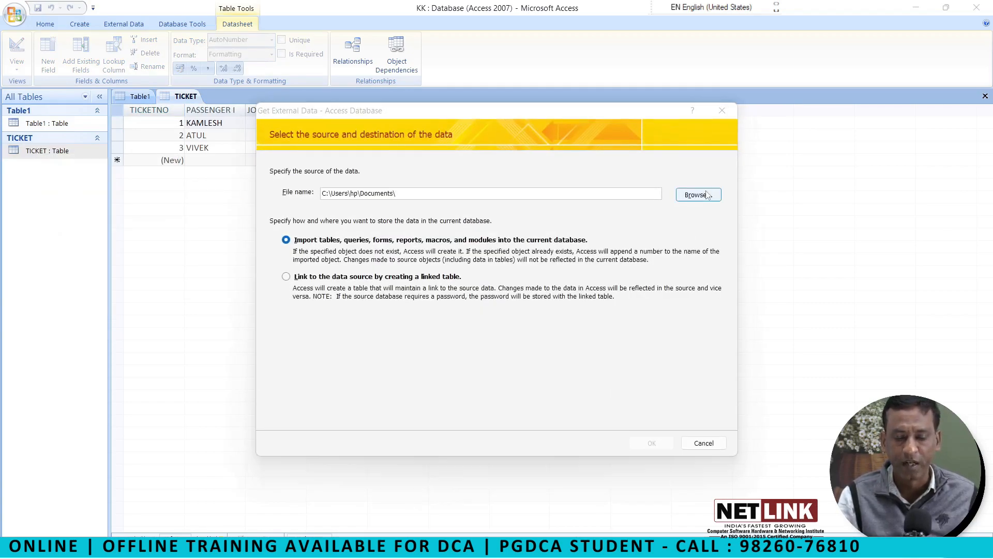
pyautogui.scroll(-2, 464, 335)
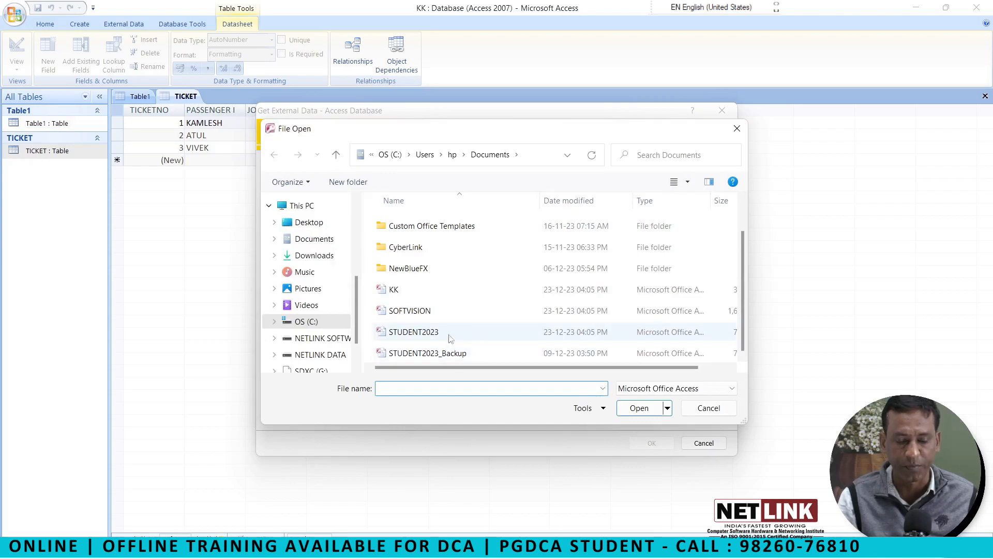
pyautogui.doubleClick(433, 334)
pyautogui.click(651, 443)
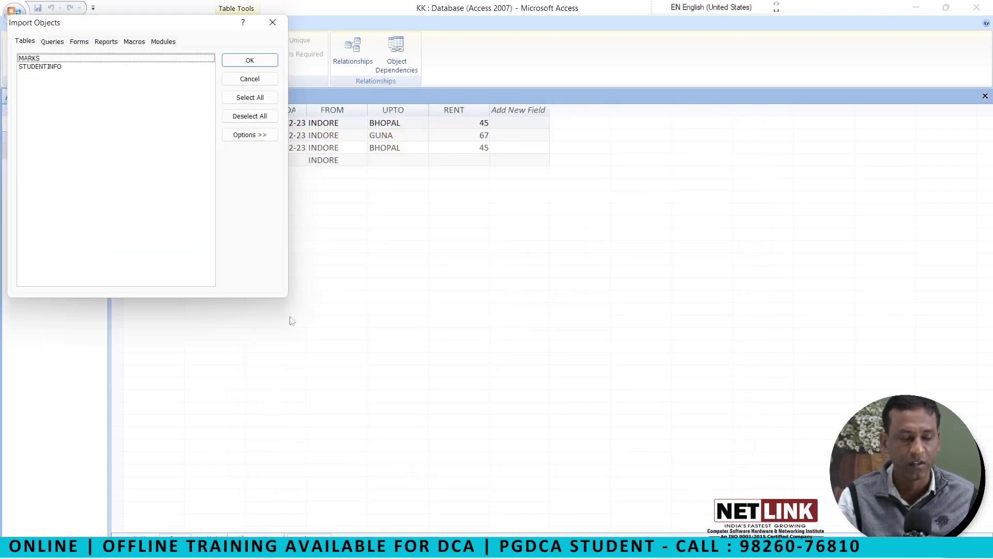
# - Import the MARKS and STUDENTINFO tables from the selected source database and finish the import
pyautogui.click(43, 68)
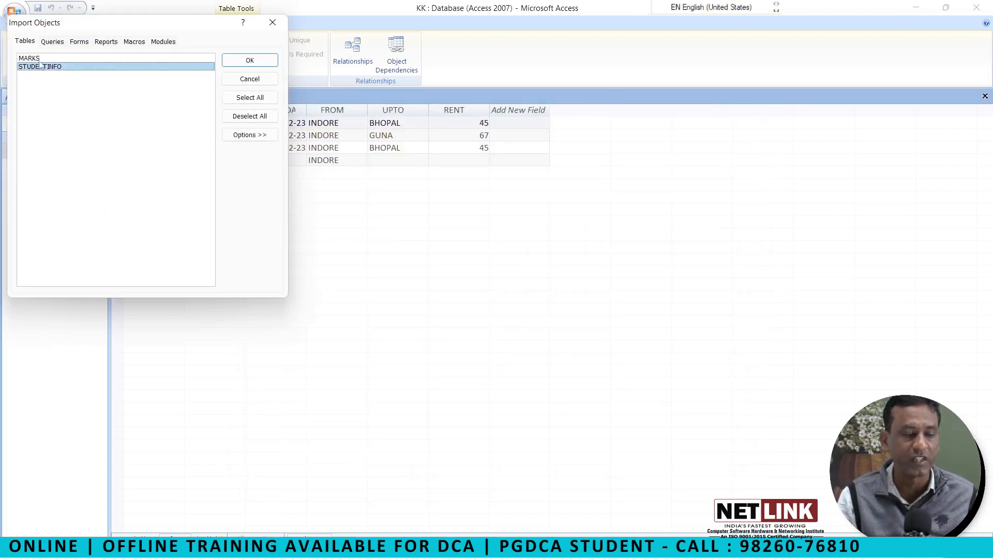
pyautogui.click(39, 59)
pyautogui.moveTo(102, 30); pyautogui.dragTo(197, 148)
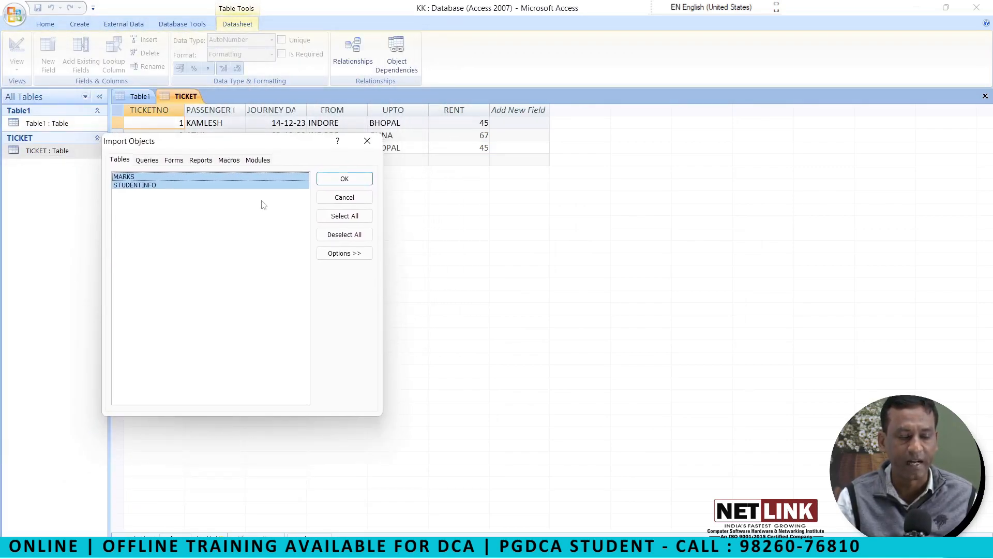
pyautogui.click(346, 181)
pyautogui.click(334, 212)
pyautogui.click(651, 443)
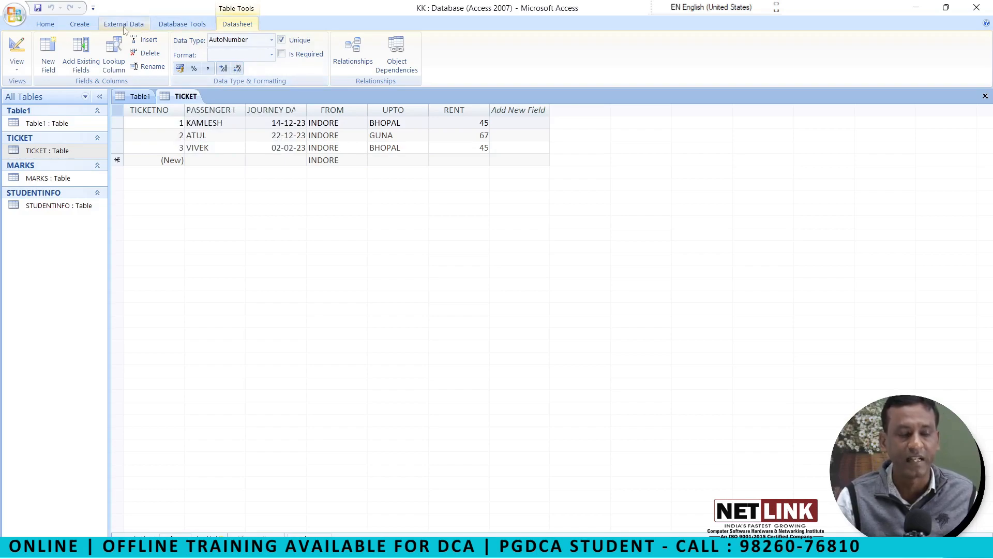
# - Start a simple query with the wizard and add the ROLLNO, HINDI and ENGLISH fields from the MARKS table
pyautogui.click(81, 25)
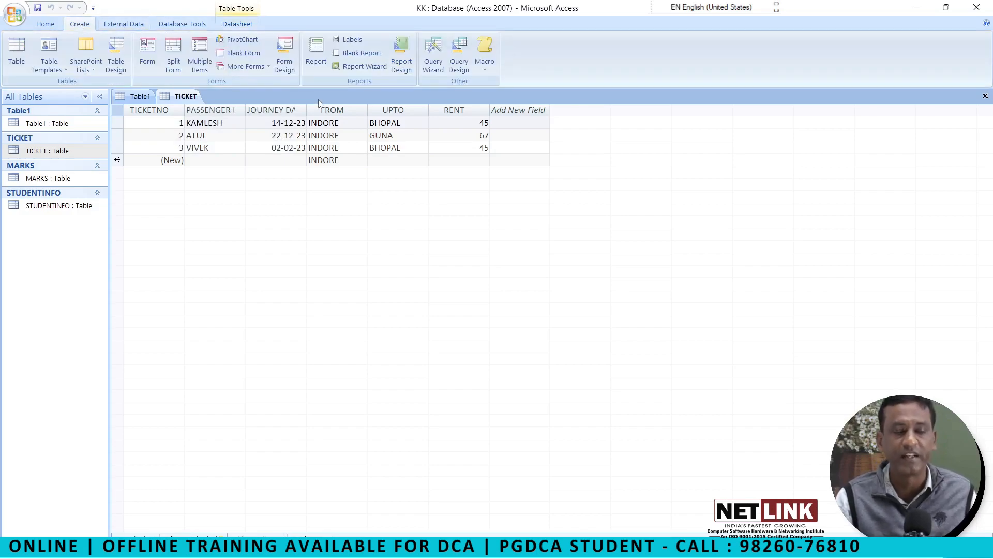
pyautogui.click(433, 72)
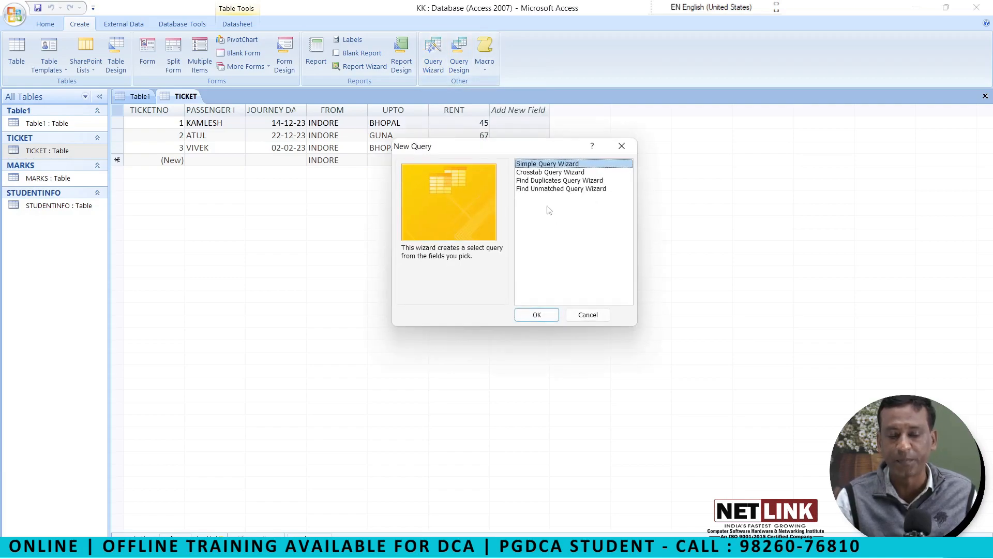
pyautogui.click(550, 319)
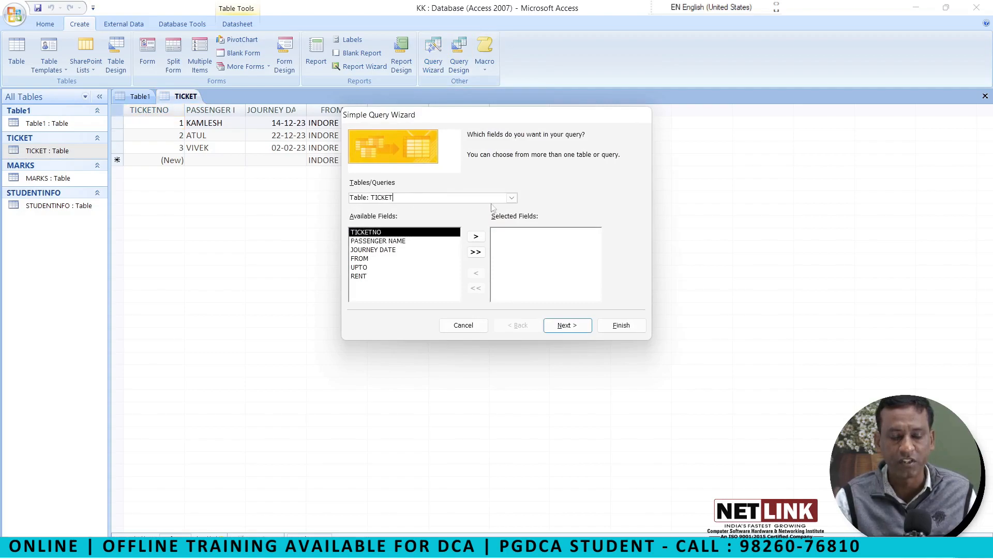
pyautogui.click(411, 200)
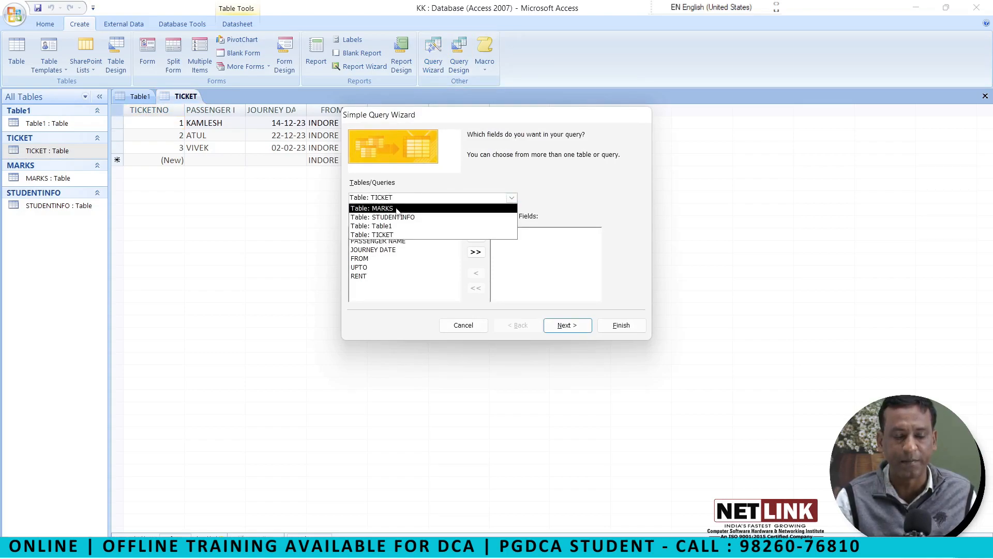
pyautogui.click(404, 209)
pyautogui.click(476, 237)
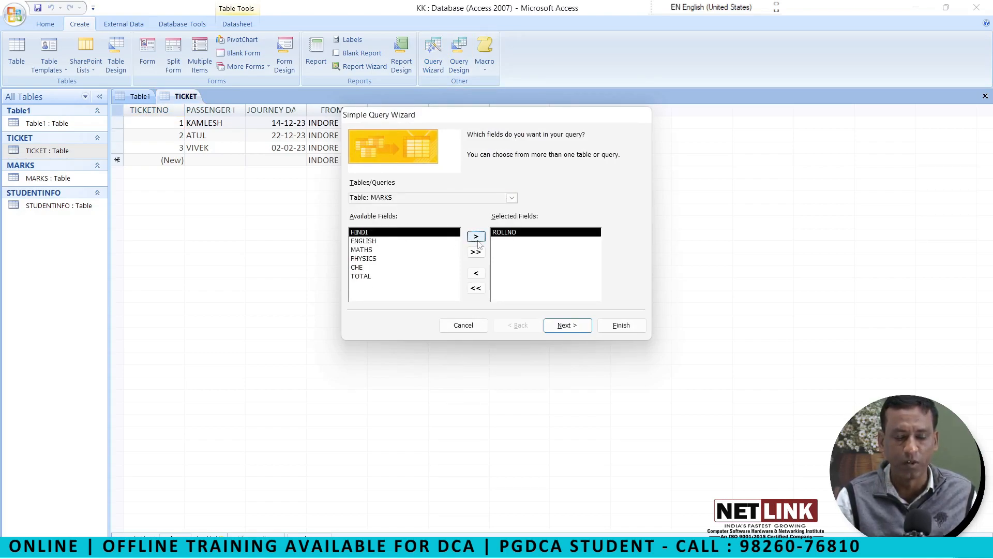
pyautogui.click(476, 237)
pyautogui.click(476, 237)
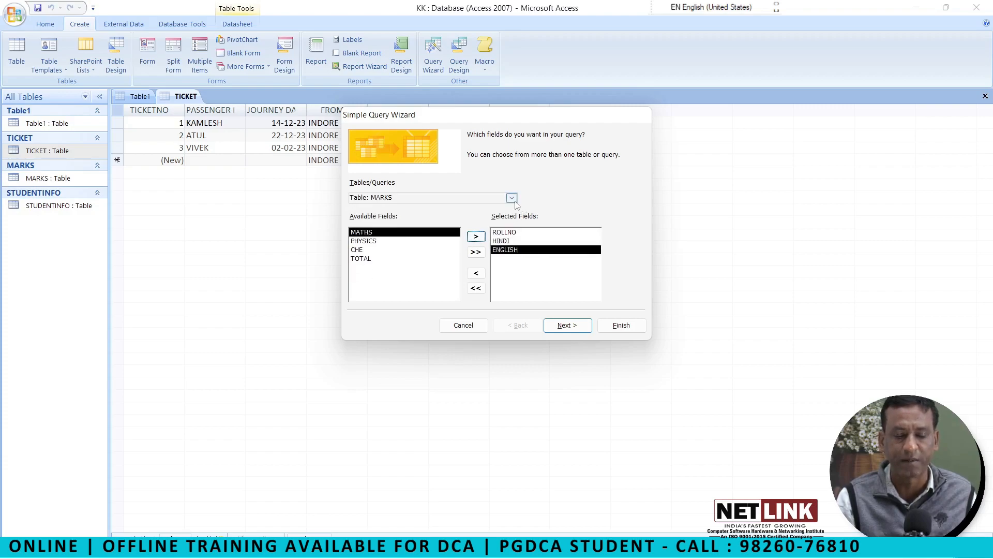
# - Add the NAME and FATHERSNAME fields from the STUDENTINFO table to the query
pyautogui.click(511, 197)
pyautogui.click(466, 218)
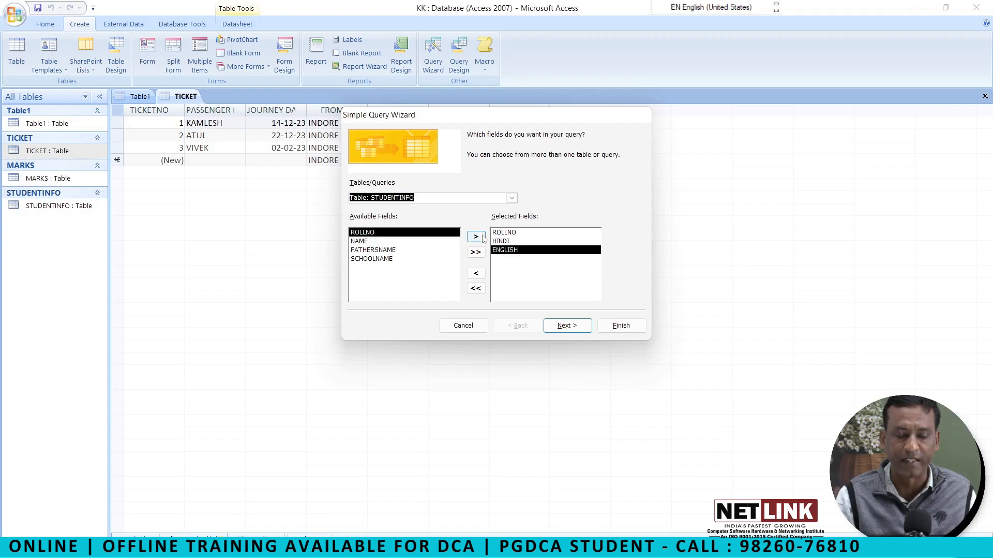
pyautogui.click(394, 241)
pyautogui.click(476, 237)
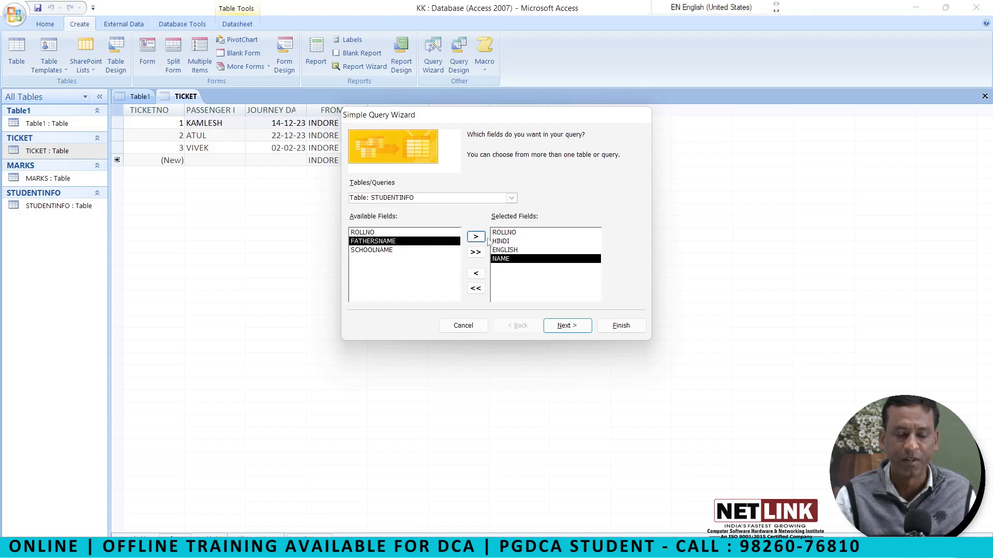
pyautogui.click(476, 237)
# - Add FROM and JOURNEY DATE from the TICKET table and try to continue the query, going to the relationships to edit them
pyautogui.click(511, 198)
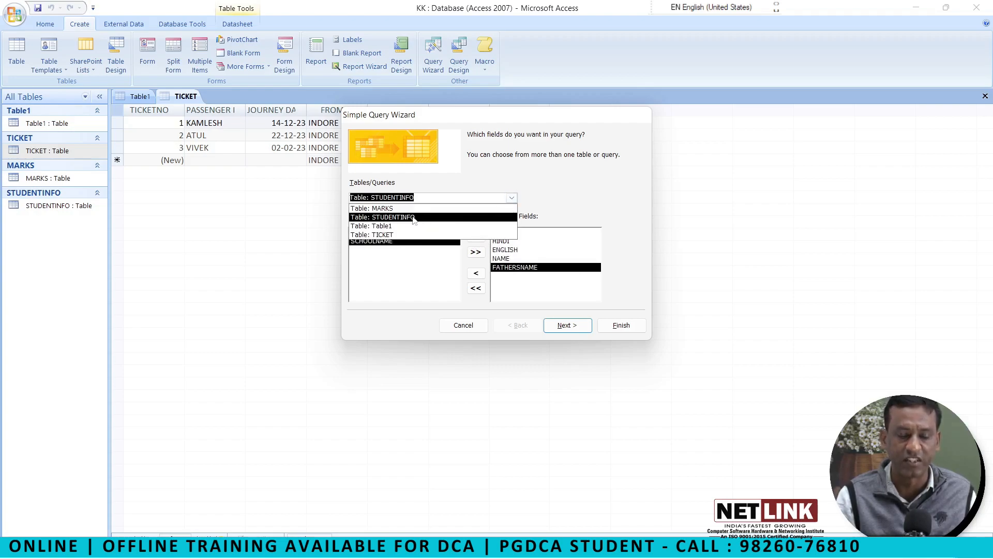
pyautogui.click(393, 235)
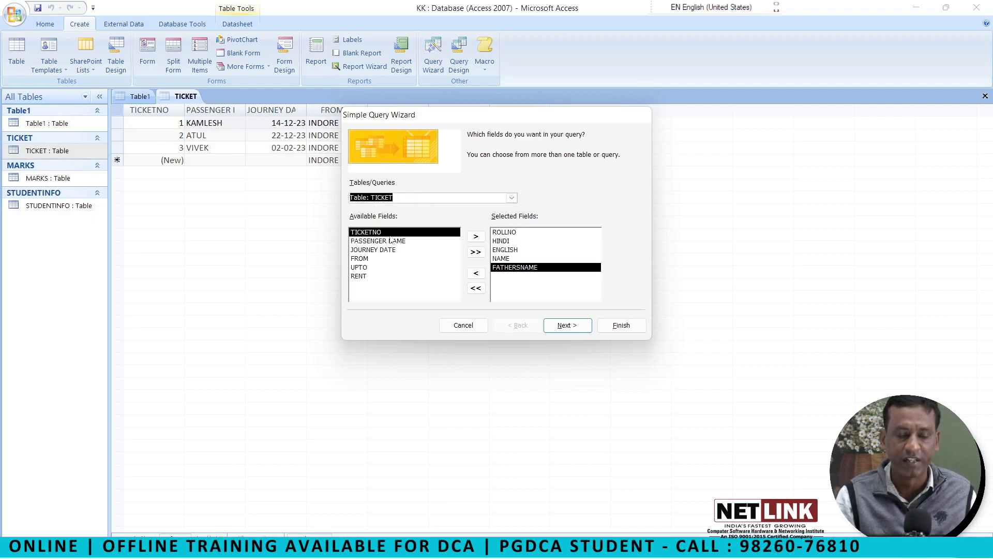
pyautogui.click(362, 259)
pyautogui.click(476, 236)
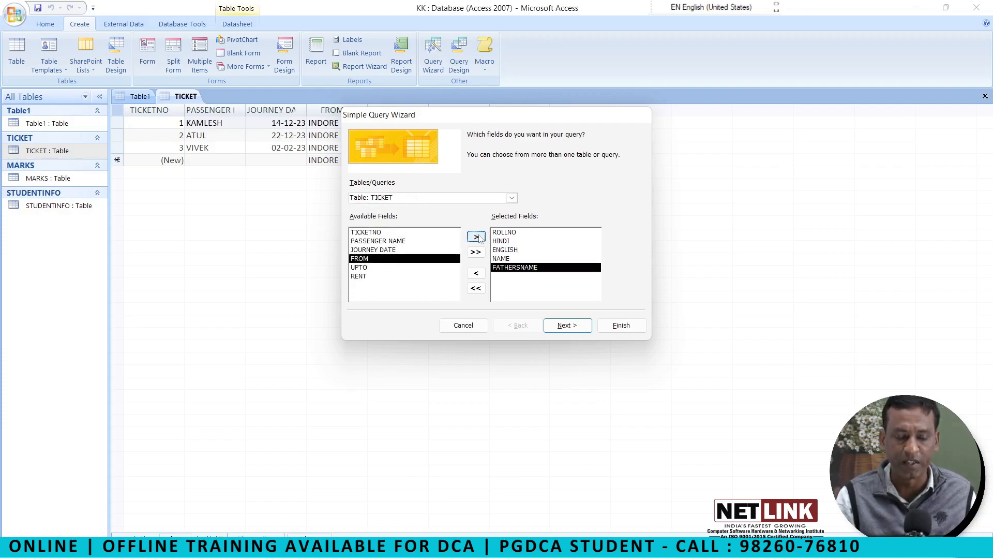
pyautogui.click(372, 249)
pyautogui.click(476, 236)
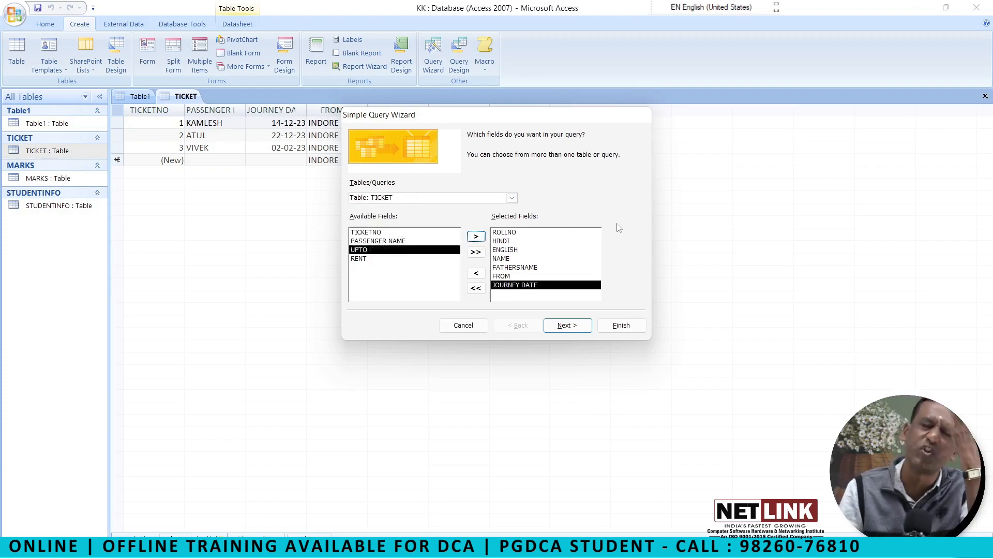
pyautogui.click(566, 324)
pyautogui.click(479, 320)
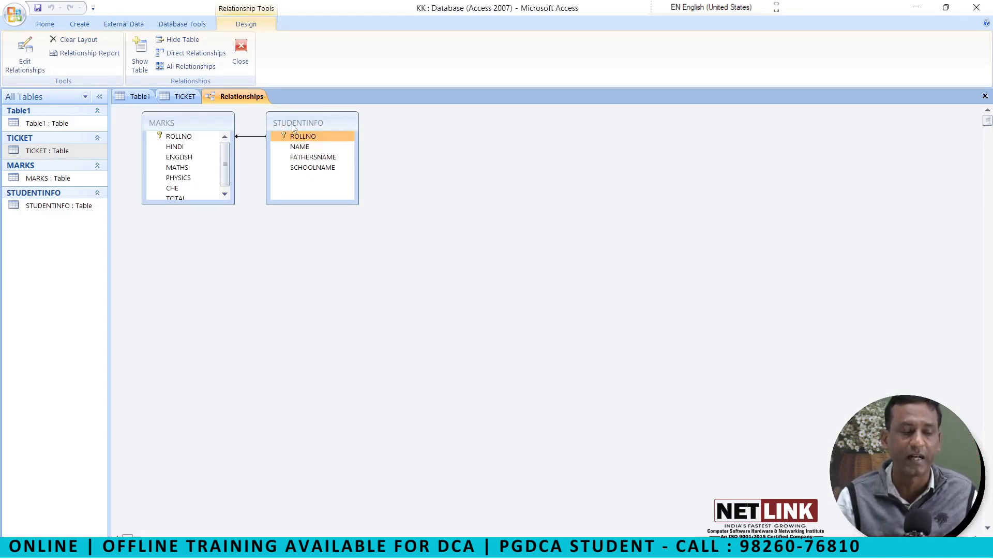
# - Create a relationship report from the MARKS and STUDENTINFO diagram and save it as Relationships for KK
pyautogui.click(93, 53)
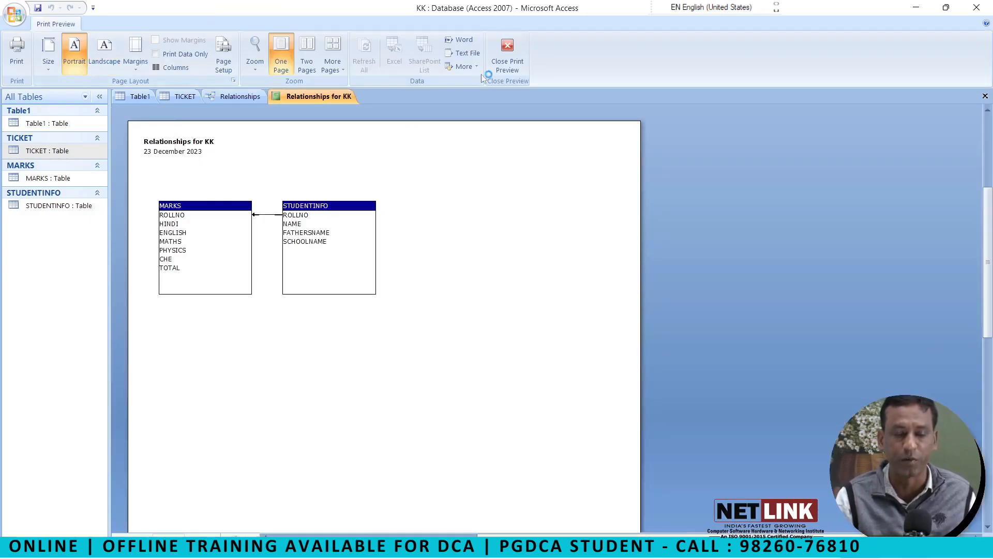
pyautogui.click(504, 61)
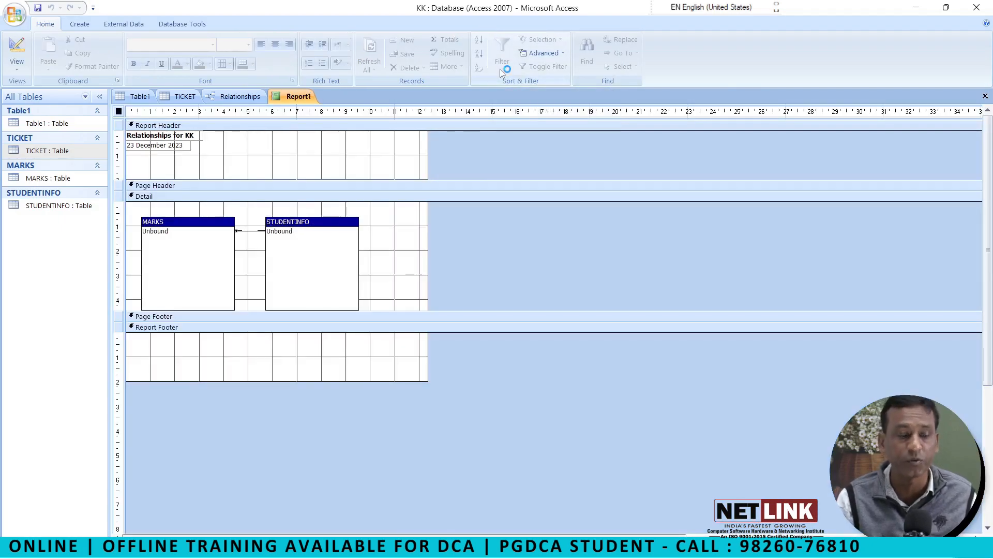
pyautogui.hotkey('ctrl', 'w')
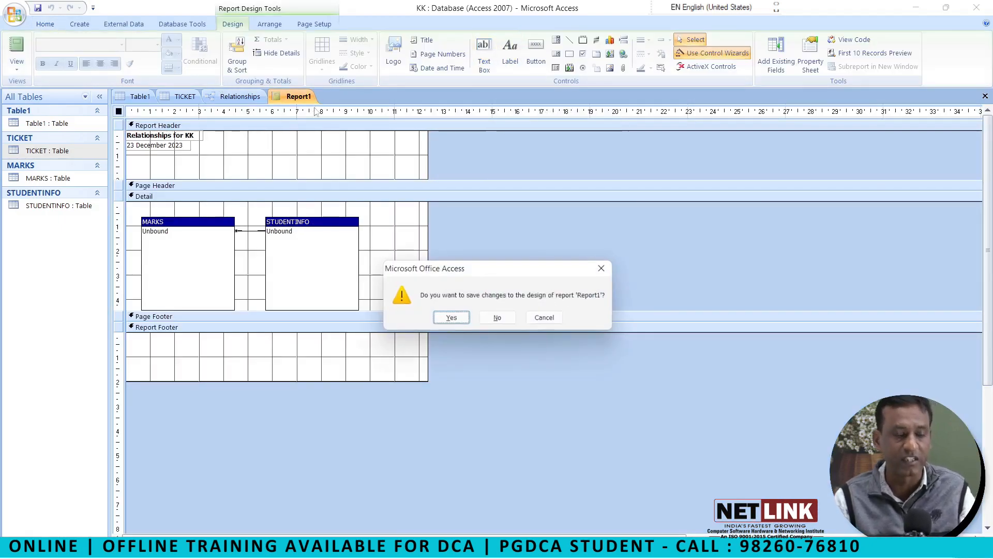
pyautogui.click(452, 317)
pyautogui.click(499, 225)
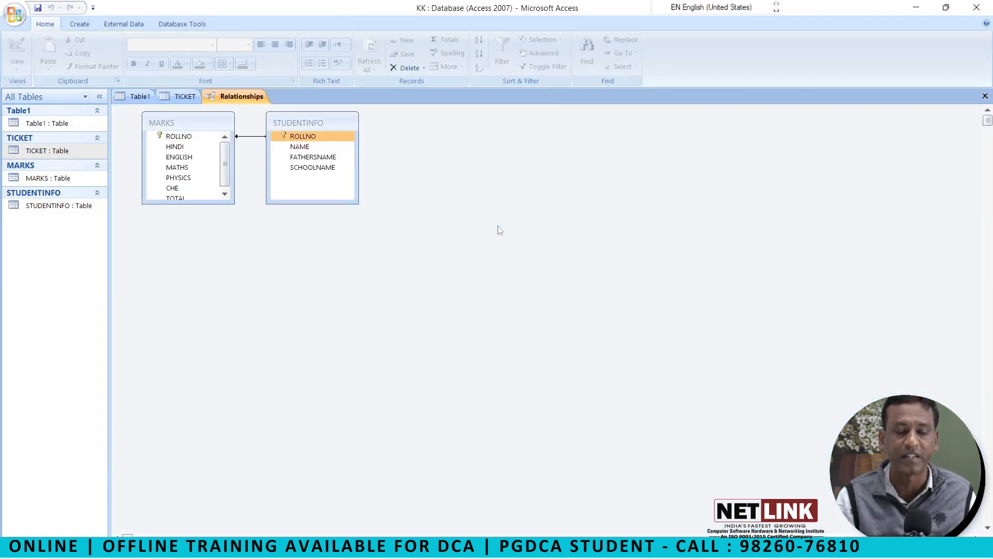
pyautogui.click(144, 26)
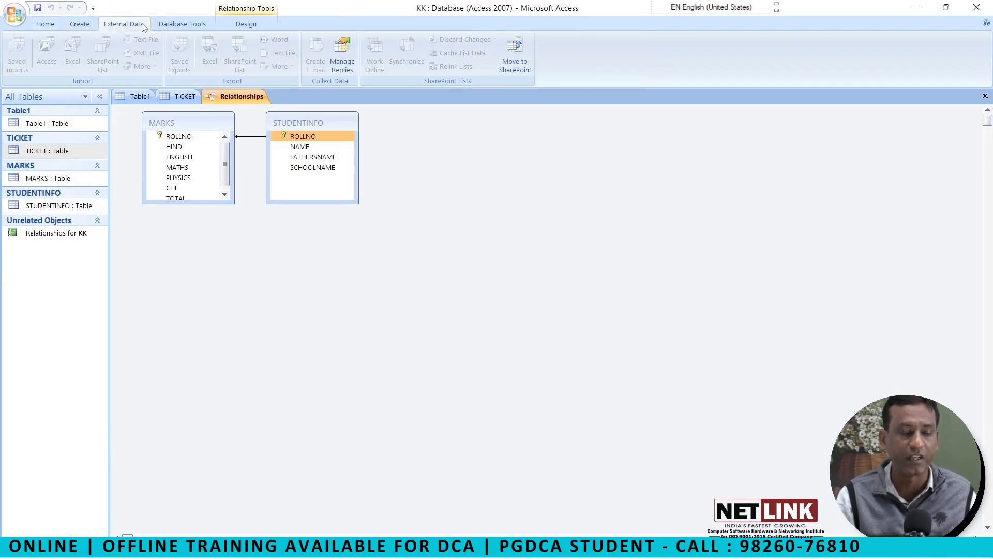
pyautogui.click(182, 24)
pyautogui.click(240, 25)
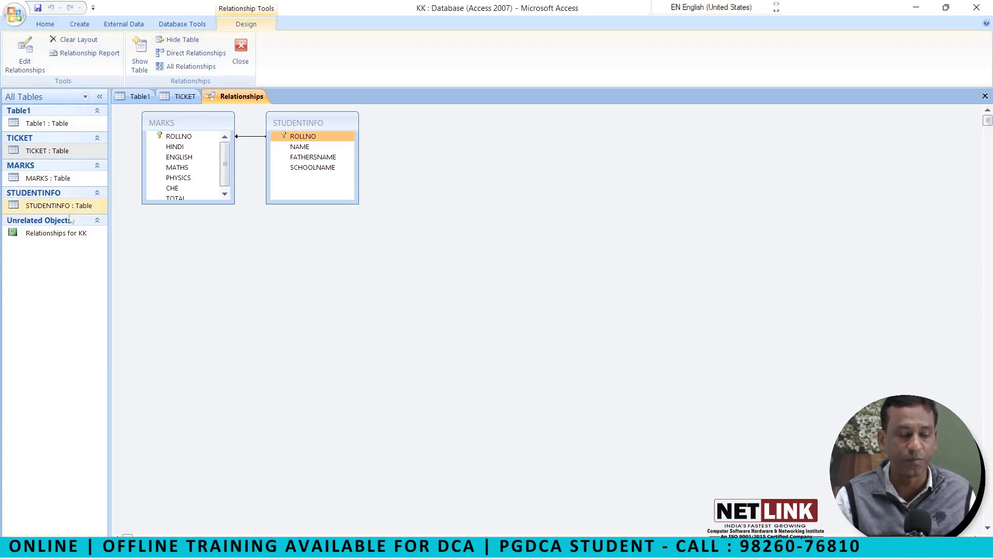
pyautogui.rightClick(231, 99)
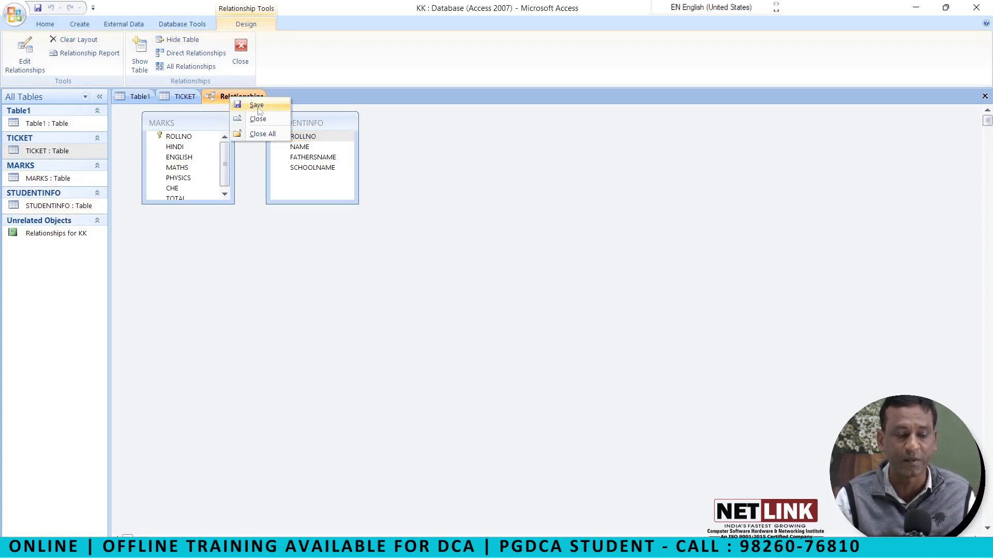
pyautogui.click(373, 224)
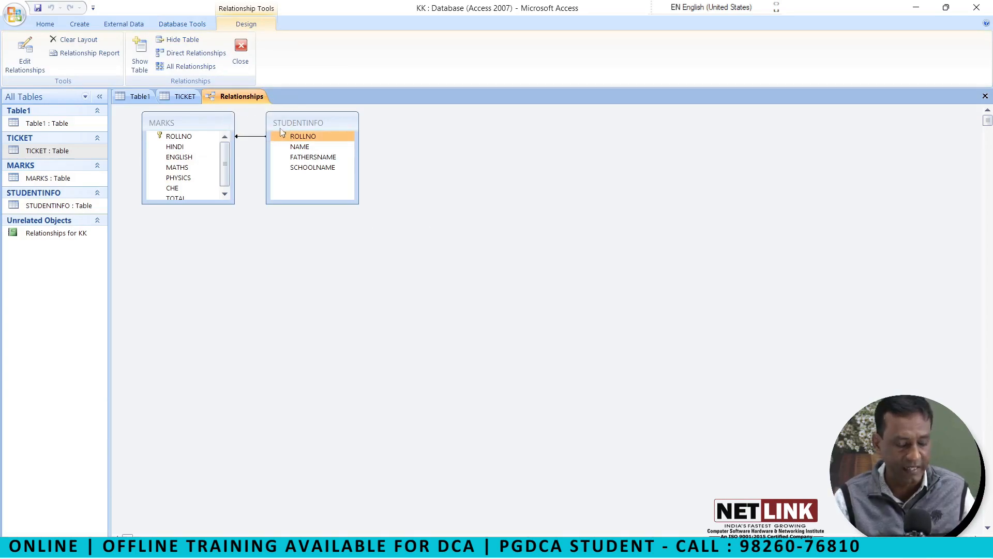
# - Close the relationships diagram, the TICKET table and the empty Table1
pyautogui.hotkey('ctrl', 'w')
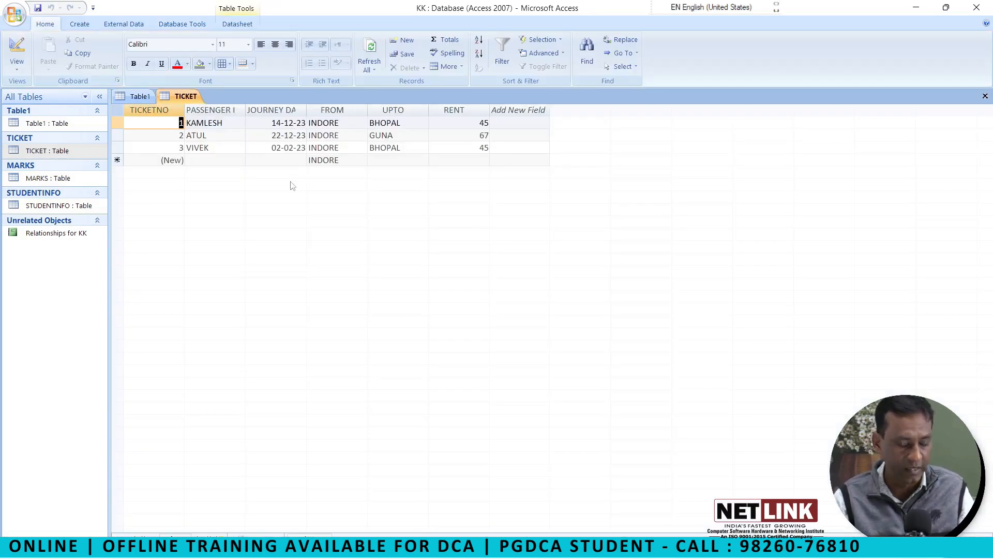
pyautogui.hotkey('ctrl', 'w')
pyautogui.hotkey('ctrl', 'w')
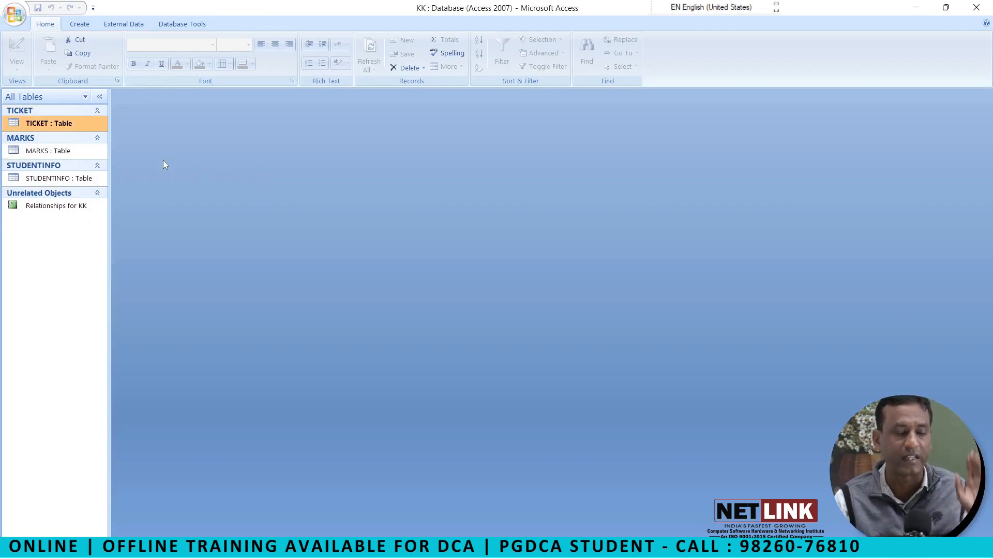
# - Open the Relationships for KK report in Design View
pyautogui.click(59, 178)
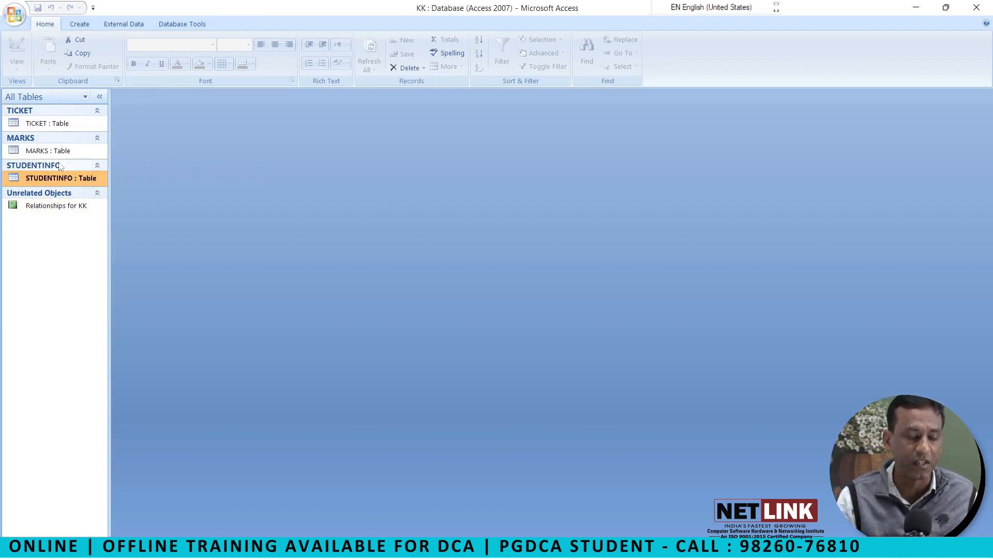
pyautogui.rightClick(55, 206)
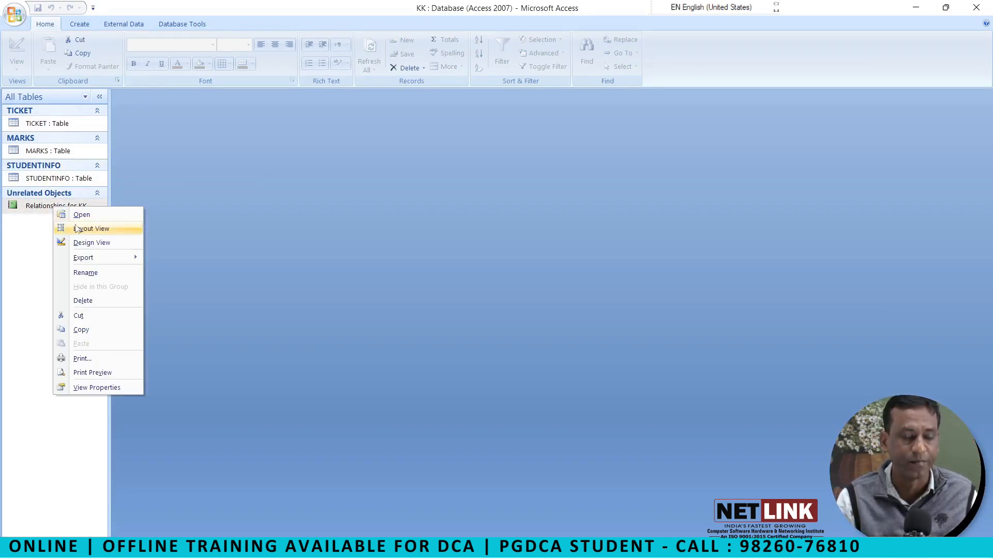
pyautogui.click(79, 243)
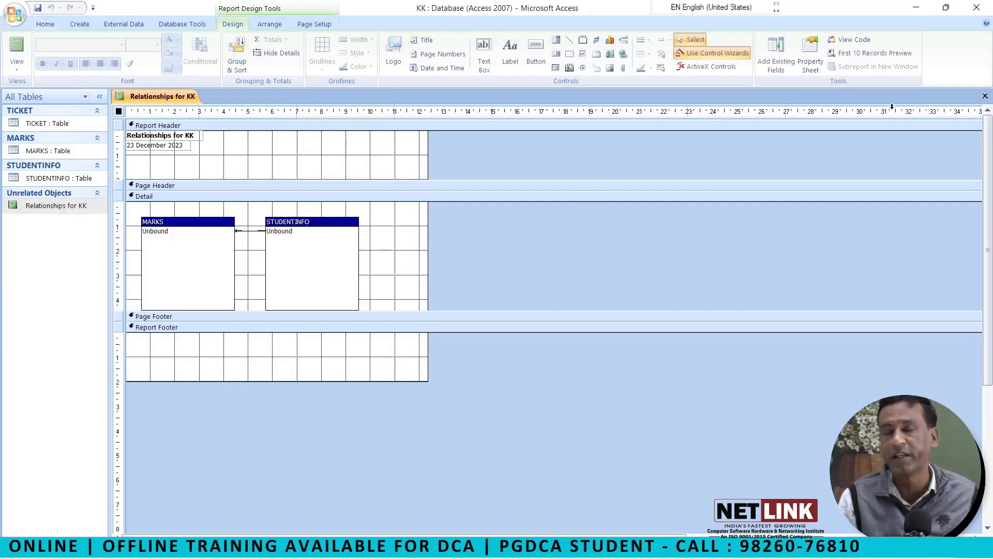
# - Start a simple query with the wizard and add TICKETNO, PASSENGER NAME, JOURNEY DATE and FROM from the TICKET table
pyautogui.click(50, 123)
pyautogui.click(89, 26)
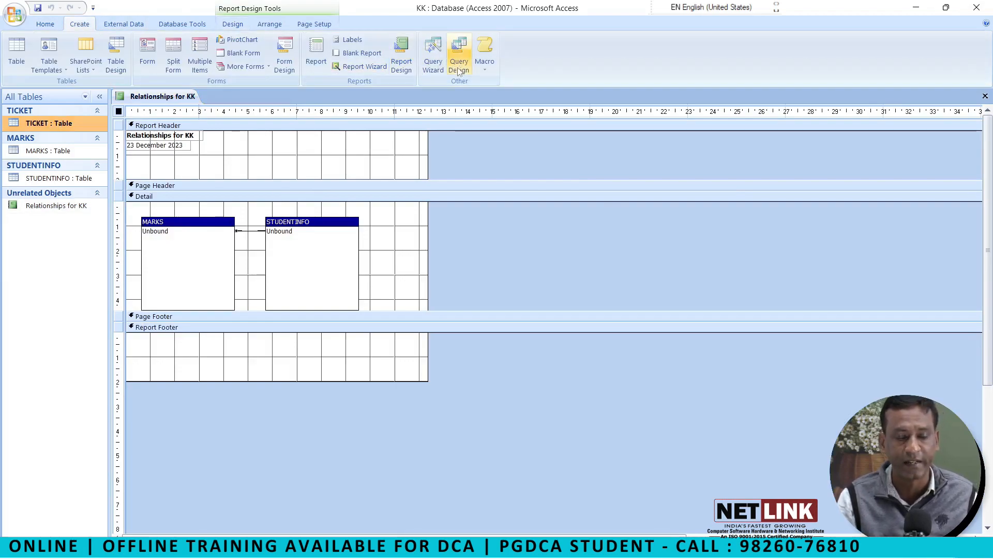
pyautogui.click(433, 57)
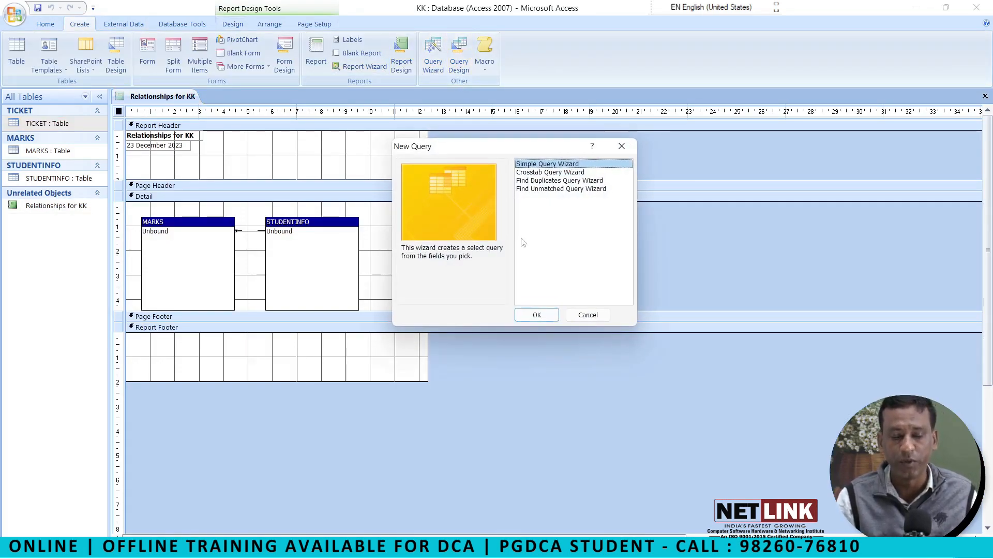
pyautogui.click(536, 315)
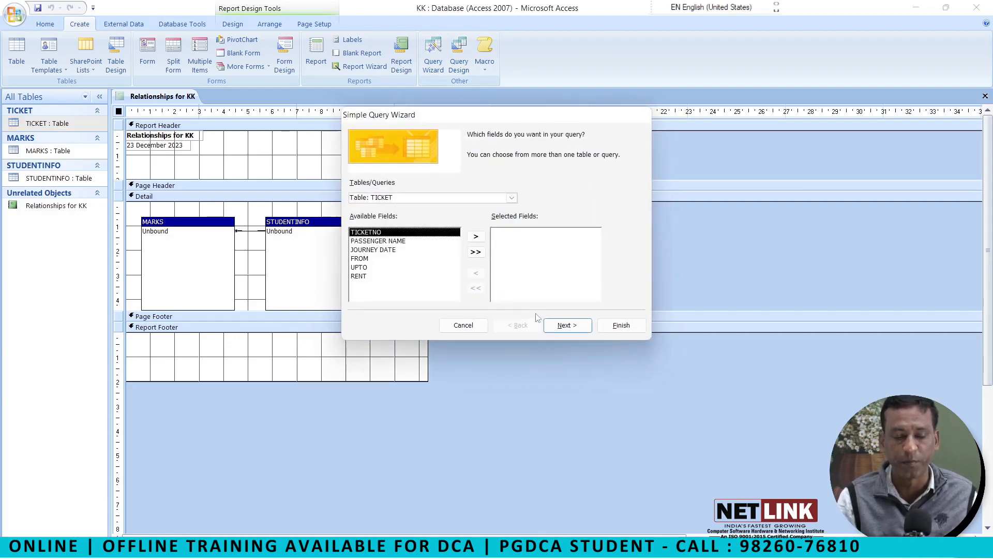
pyautogui.click(475, 237)
pyautogui.click(475, 237)
pyautogui.click(476, 237)
pyautogui.click(475, 237)
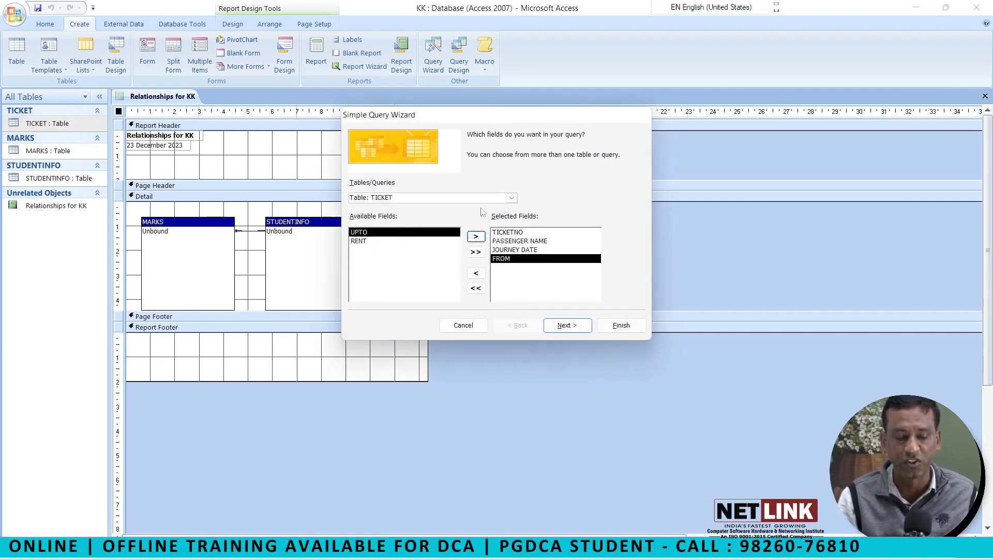
# - Add the ROLLNO, NAME and FATHERSNAME fields from the STUDENTINFO table to the query
pyautogui.click(511, 198)
pyautogui.click(449, 218)
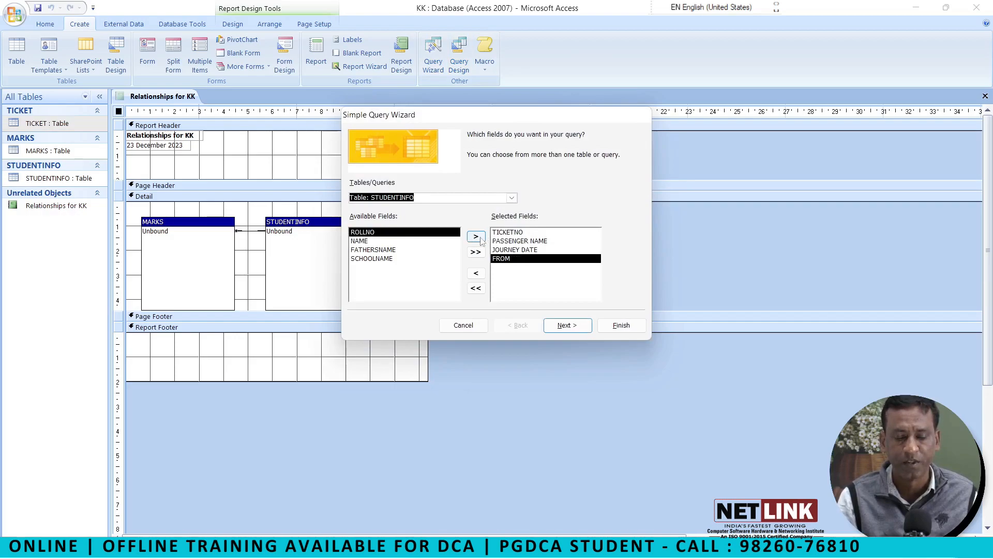
pyautogui.click(476, 237)
pyautogui.click(476, 236)
pyautogui.click(476, 237)
# - Add the remaining TICKET fields, UPTO and RENT, to the query and try to continue the wizard
pyautogui.click(511, 198)
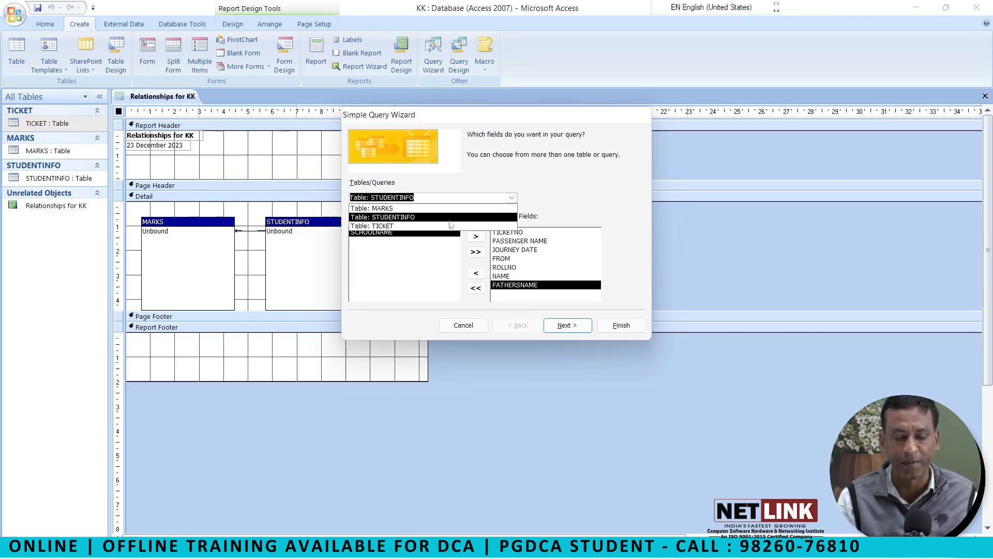
pyautogui.click(465, 224)
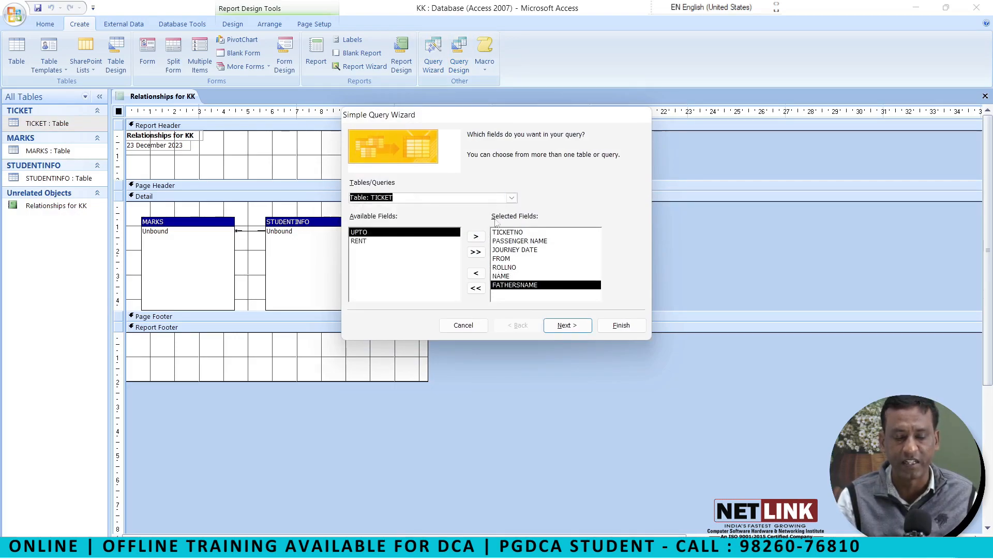
pyautogui.click(476, 252)
pyautogui.click(565, 326)
pyautogui.click(486, 321)
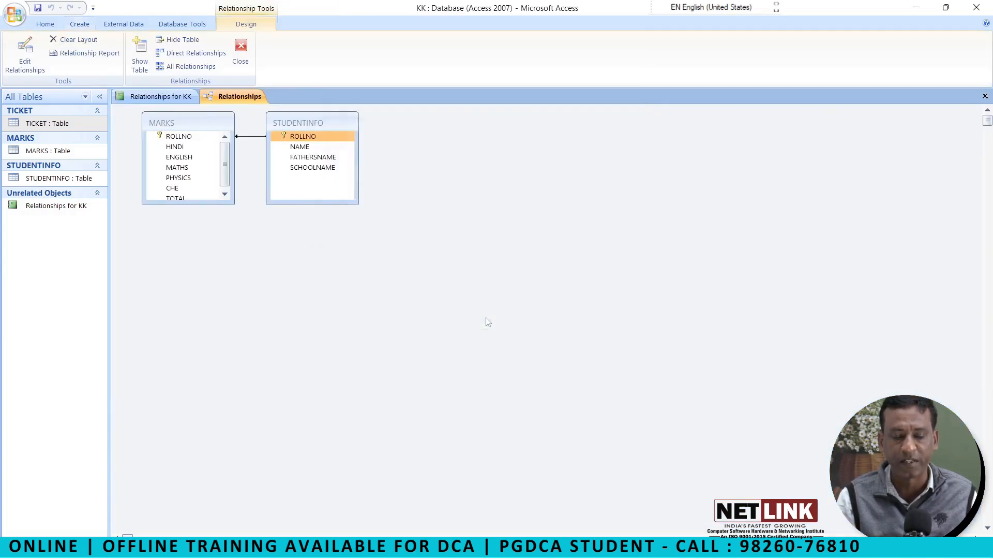
# - Close the relationships diagram and the open Relationships for KK report
pyautogui.rightClick(250, 102)
pyautogui.rightClick(237, 97)
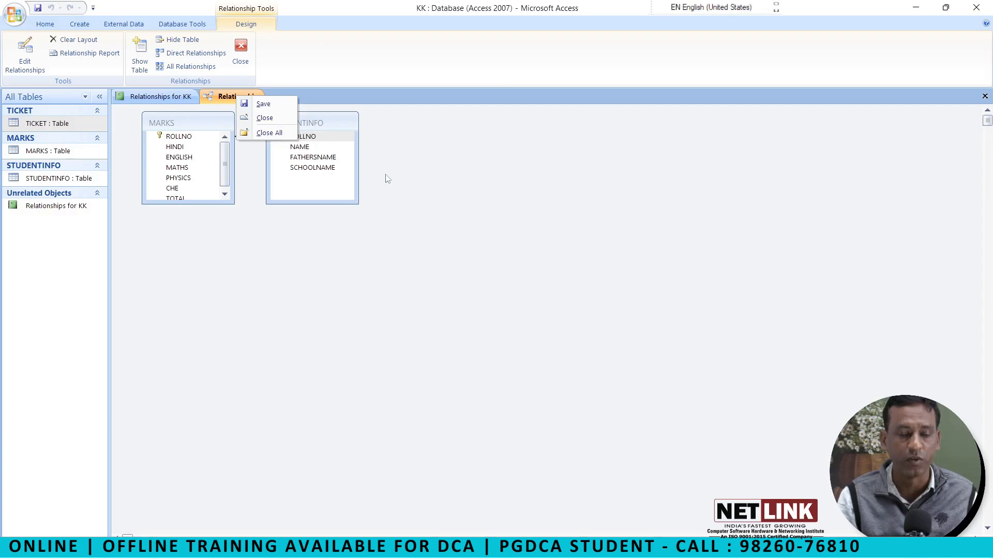
pyautogui.click(478, 163)
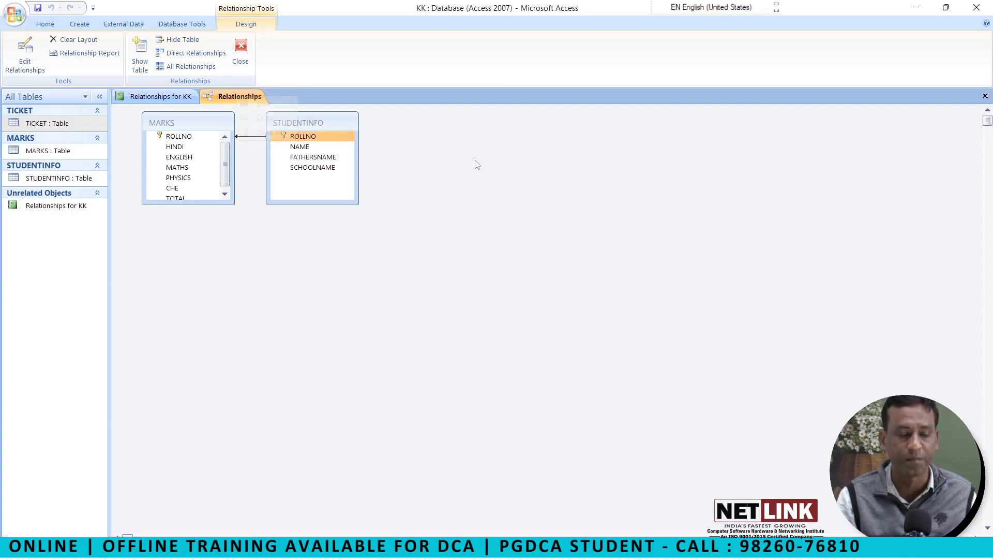
pyautogui.click(246, 54)
pyautogui.hotkey('ctrl', 'w')
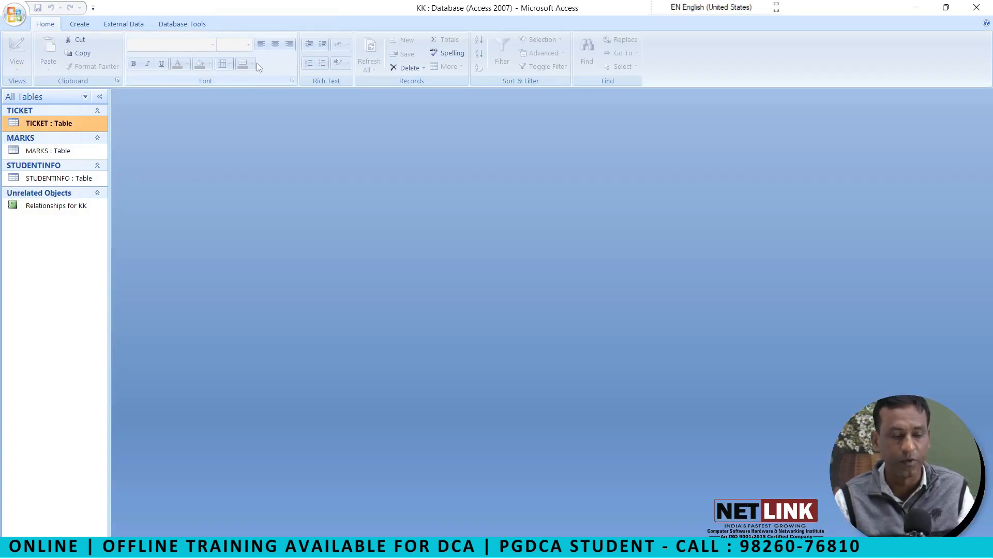
# - Permanently delete the Relationships for KK report from the database
pyautogui.rightClick(72, 206)
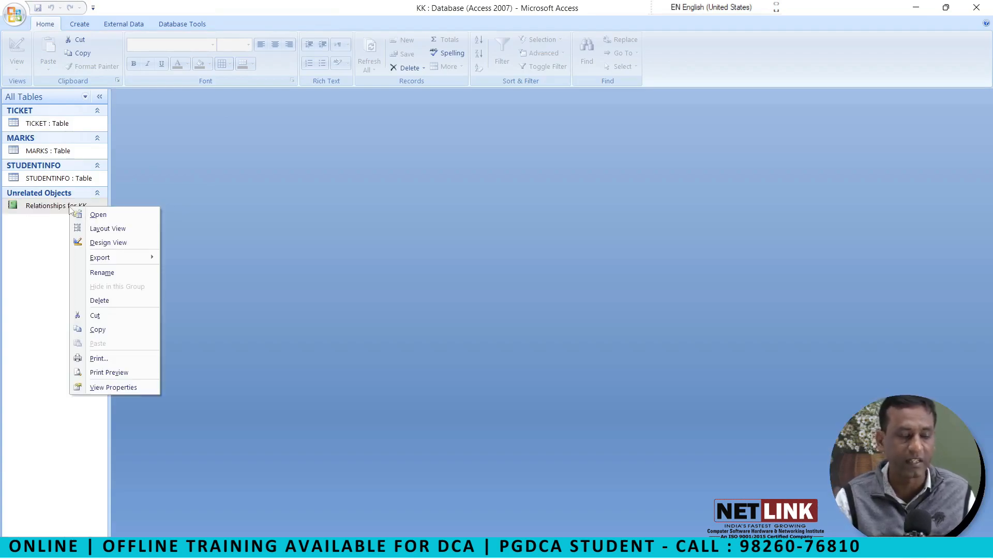
pyautogui.click(117, 299)
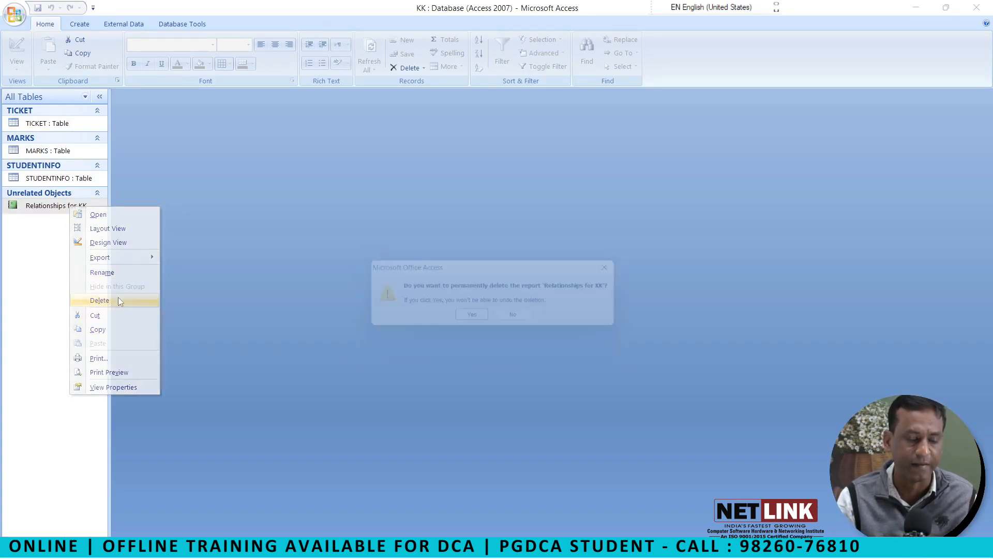
pyautogui.click(473, 322)
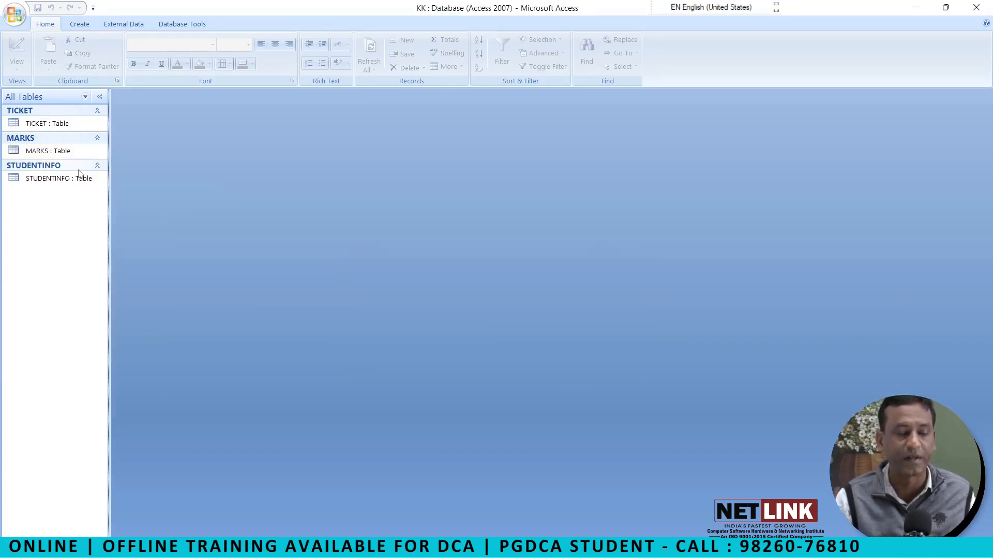
# - Open the MARKS, TICKET and STUDENTINFO tables to review their records, and close all three
pyautogui.doubleClick(54, 151)
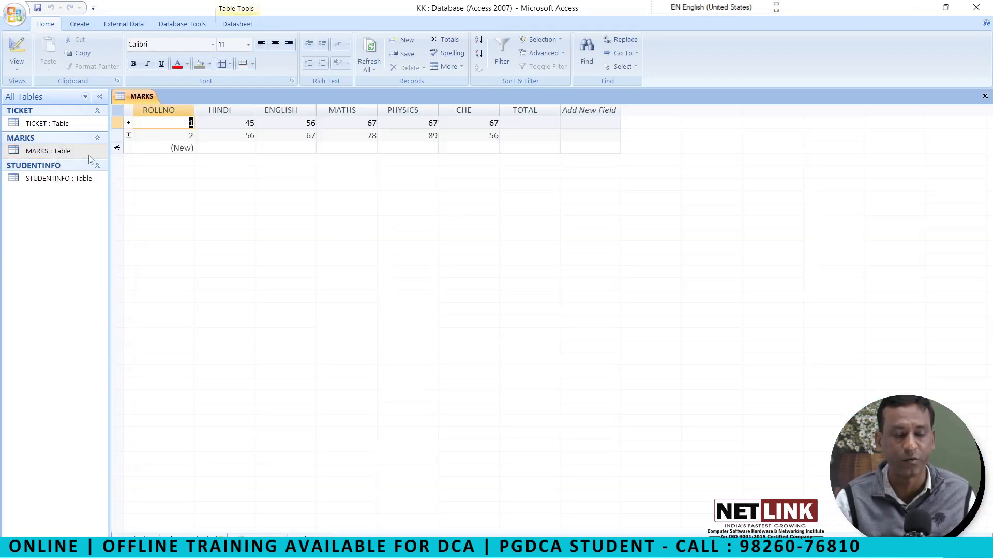
pyautogui.doubleClick(40, 126)
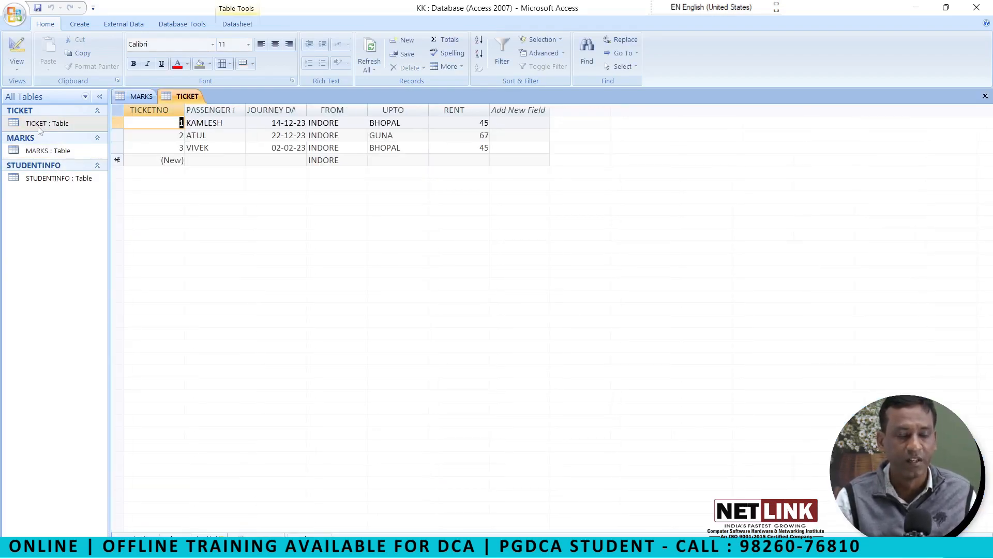
pyautogui.doubleClick(35, 179)
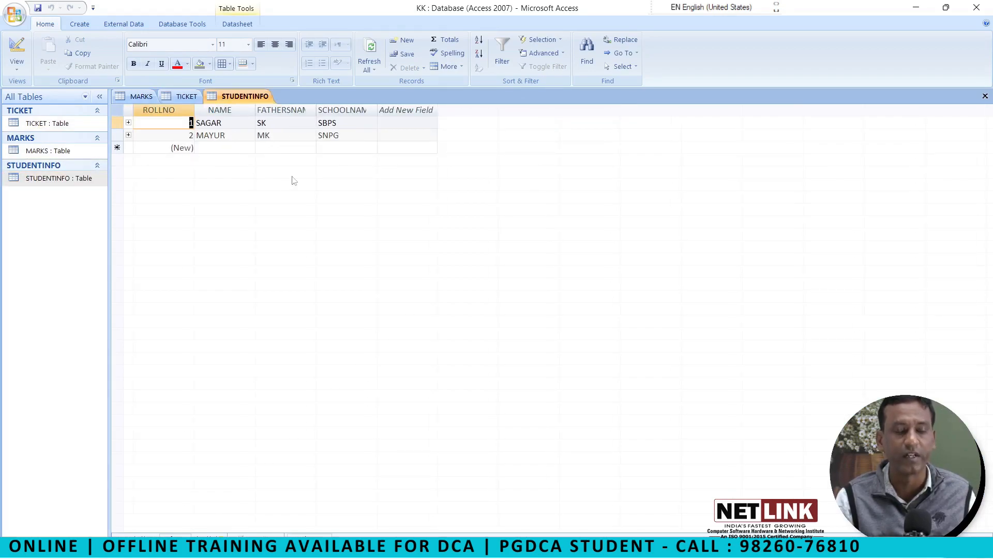
pyautogui.rightClick(231, 97)
pyautogui.click(259, 120)
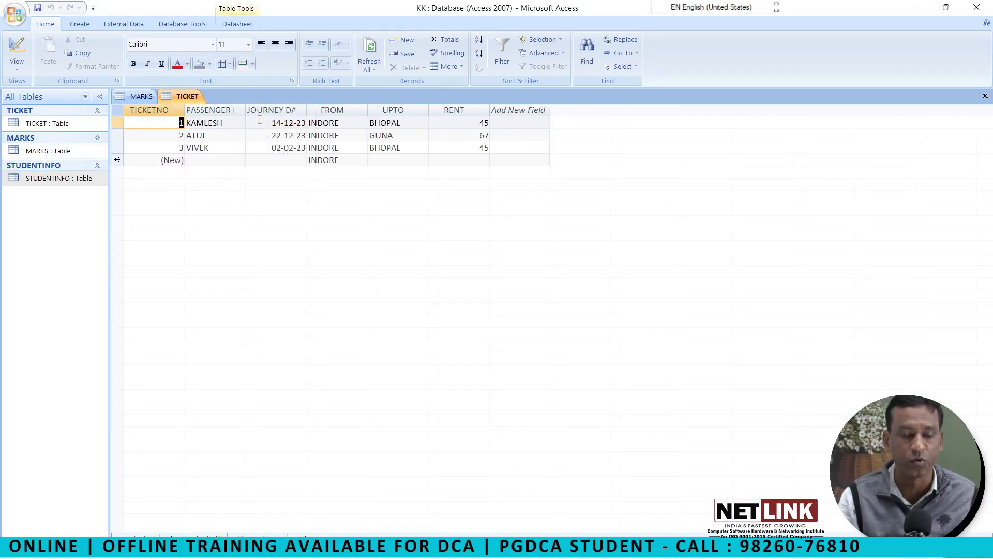
pyautogui.rightClick(189, 97)
pyautogui.click(211, 120)
pyautogui.rightClick(147, 97)
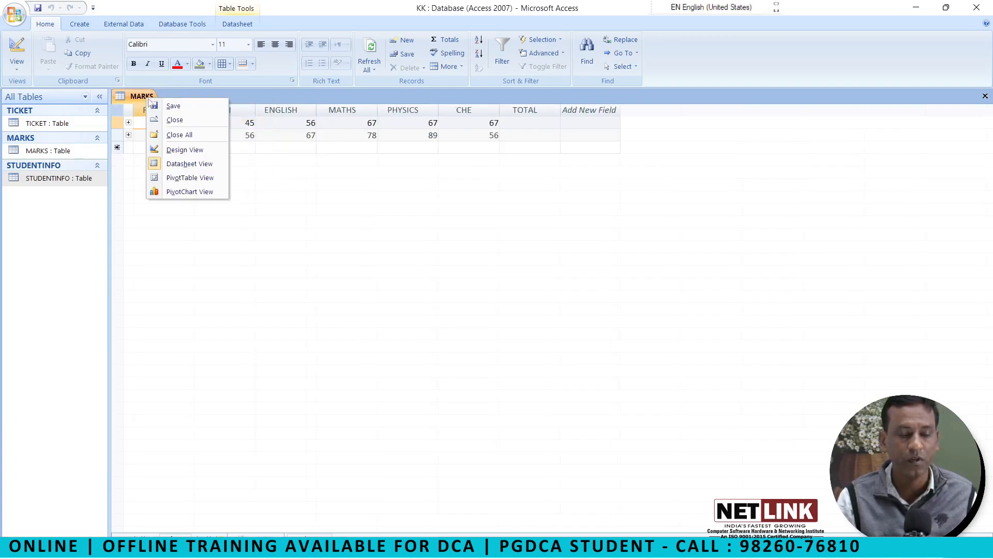
pyautogui.click(224, 120)
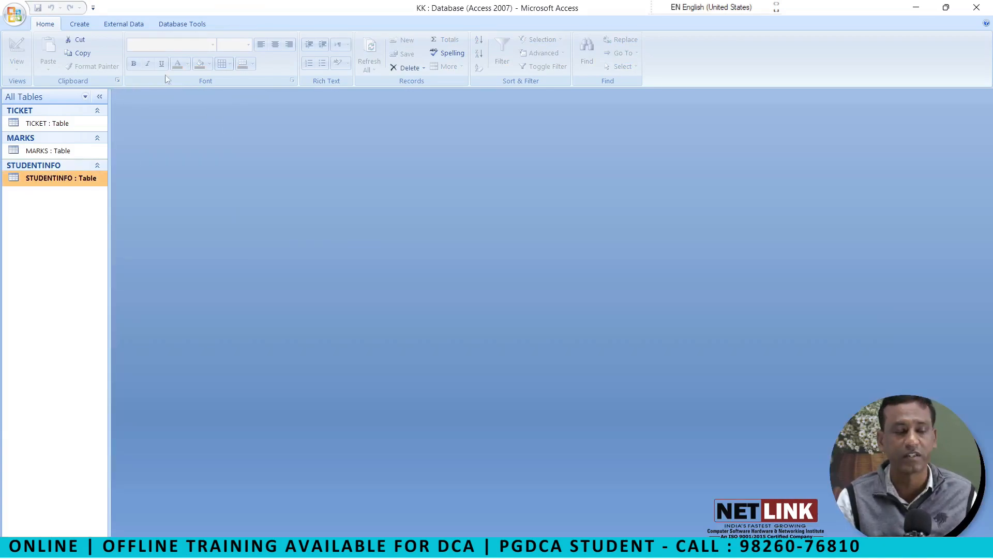
# - Create a new query in Design View containing the MARKS, STUDENTINFO and TICKET tables
pyautogui.click(79, 24)
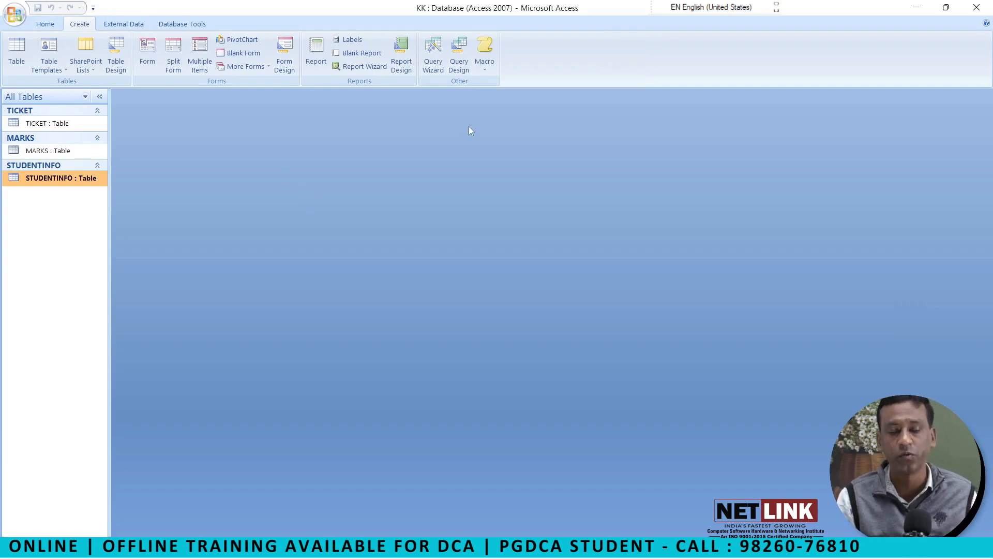
pyautogui.click(464, 73)
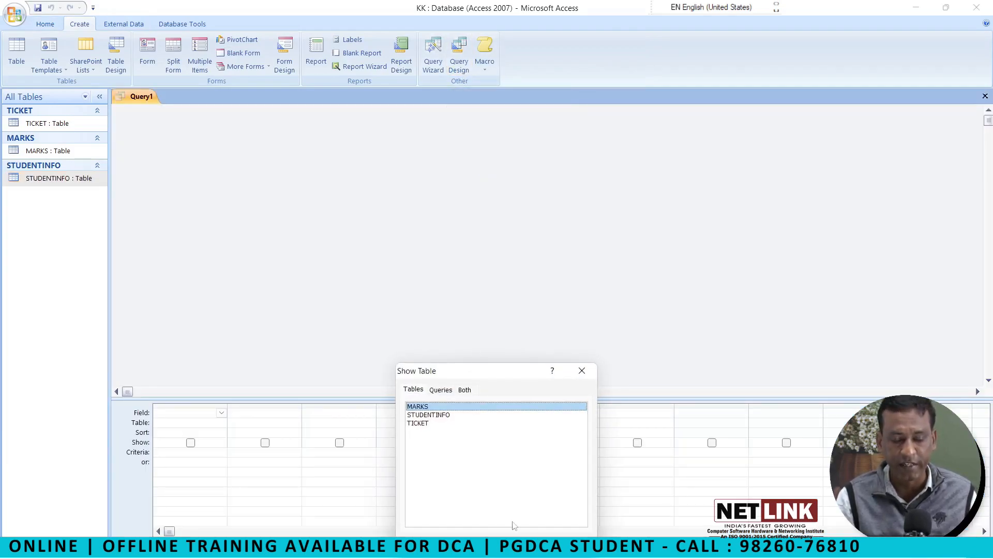
pyautogui.click(509, 542)
pyautogui.click(425, 417)
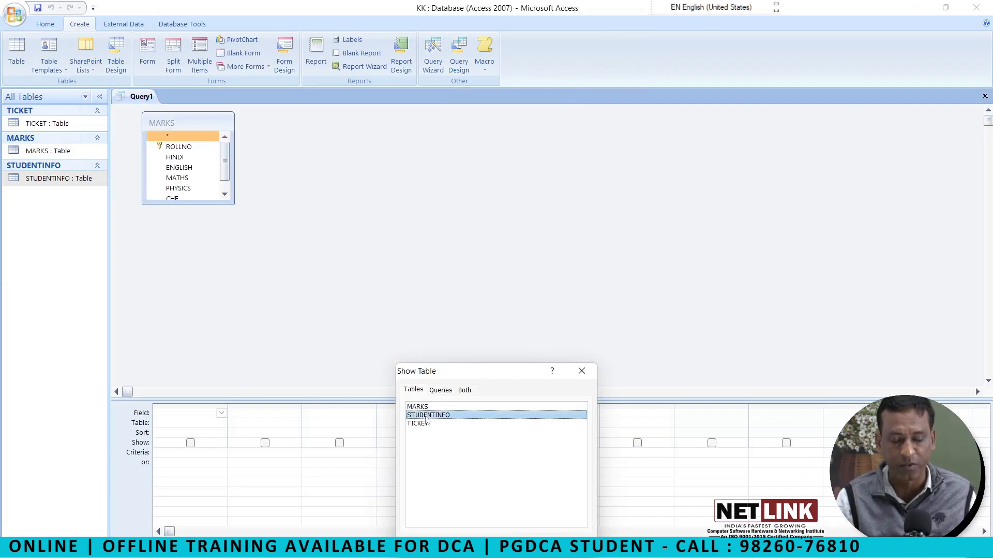
pyautogui.click(508, 532)
pyautogui.click(435, 433)
pyautogui.doubleClick(434, 433)
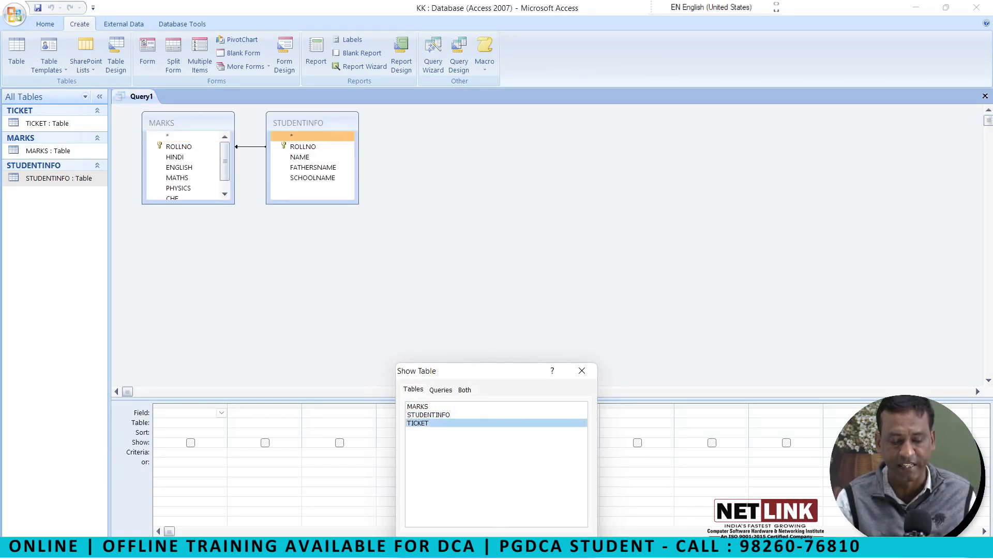
pyautogui.click(552, 534)
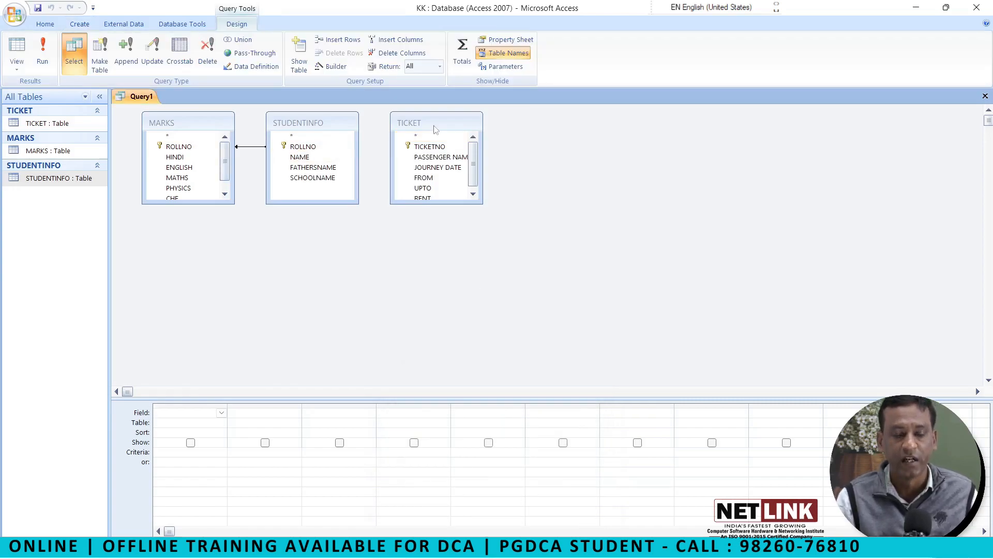
# - Open the database relationships diagram and add the TICKET table to it
pyautogui.click(161, 23)
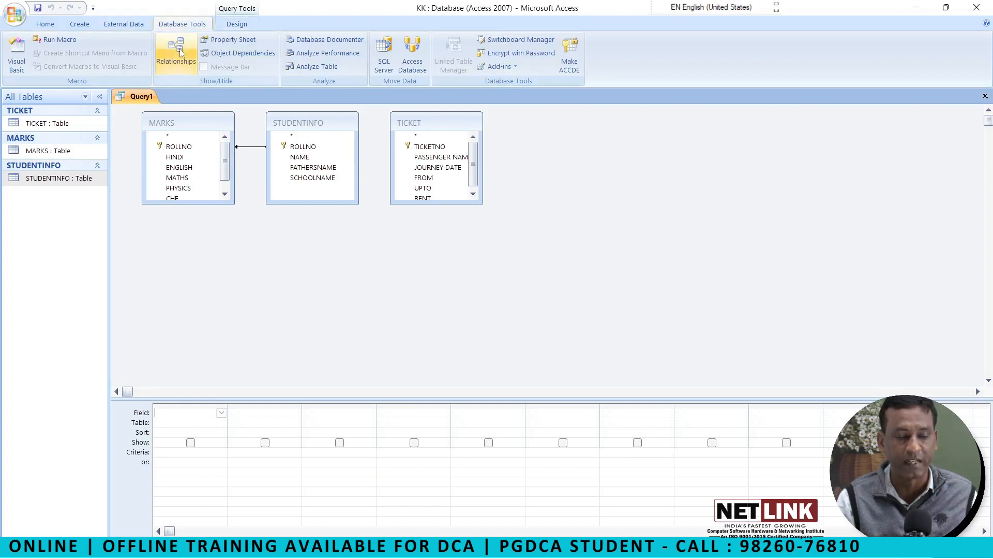
pyautogui.click(174, 49)
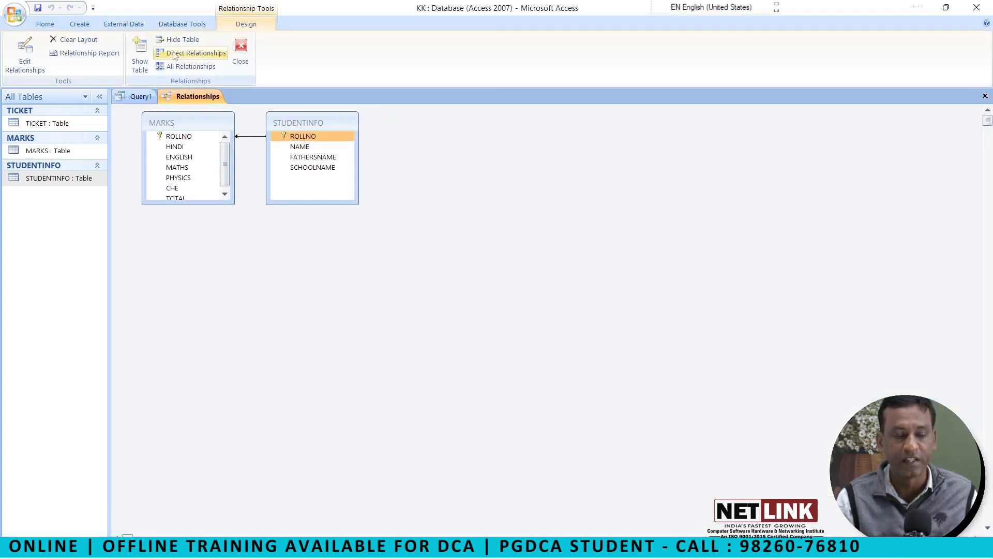
pyautogui.click(146, 60)
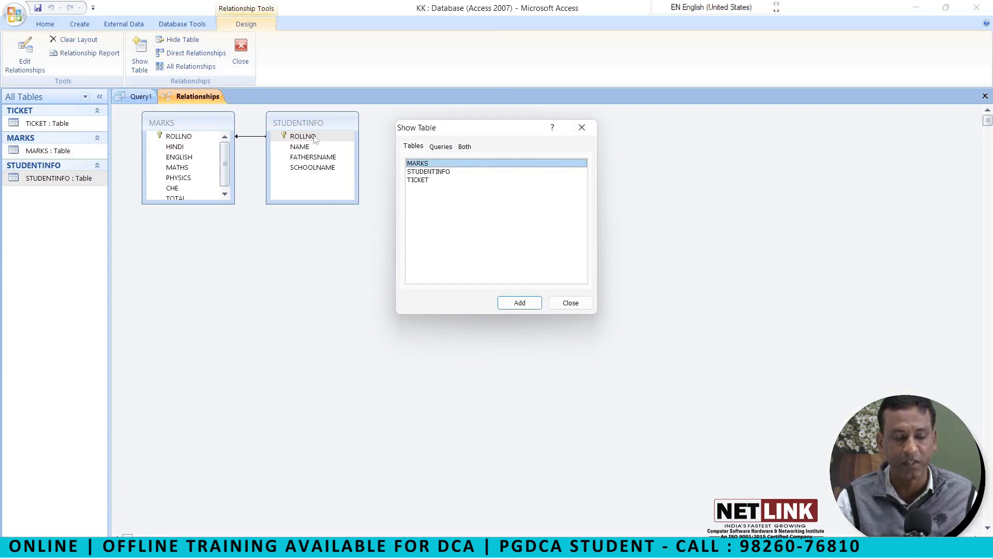
pyautogui.click(419, 180)
pyautogui.click(519, 303)
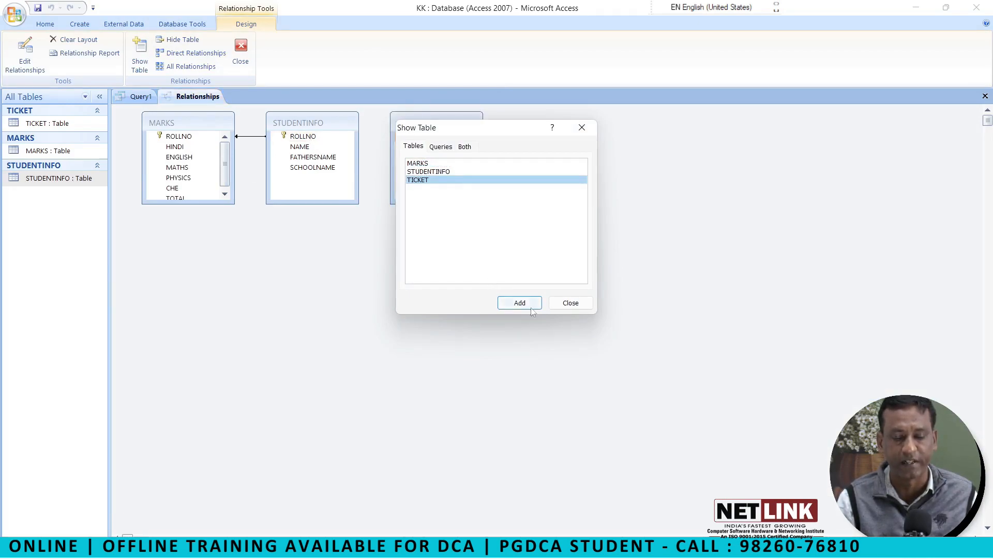
pyautogui.click(571, 303)
# - Set the MARKS–STUDENTINFO relationship's join type to include only rows where the joined fields from both tables are equal
pyautogui.doubleClick(424, 135)
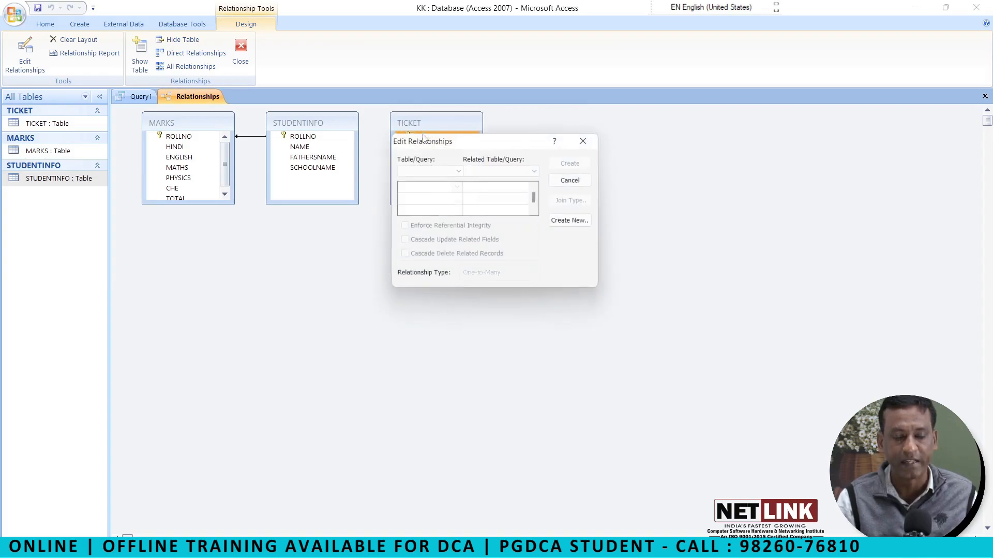
pyautogui.click(450, 174)
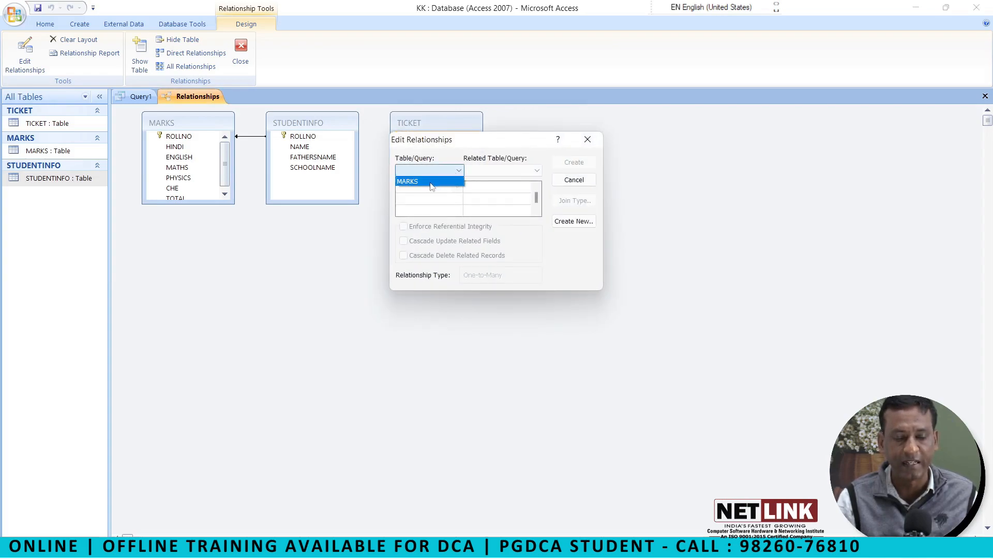
pyautogui.click(433, 182)
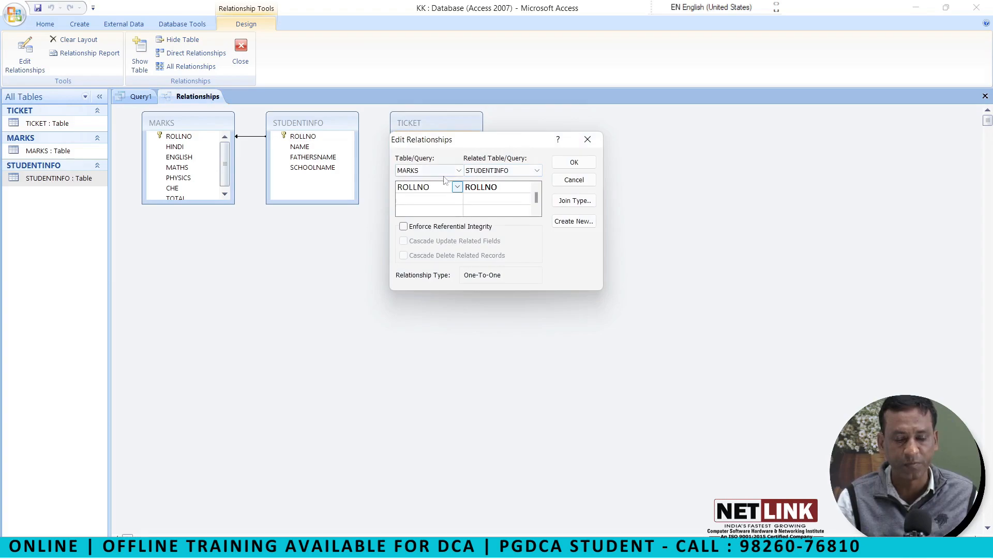
pyautogui.click(503, 172)
pyautogui.click(505, 181)
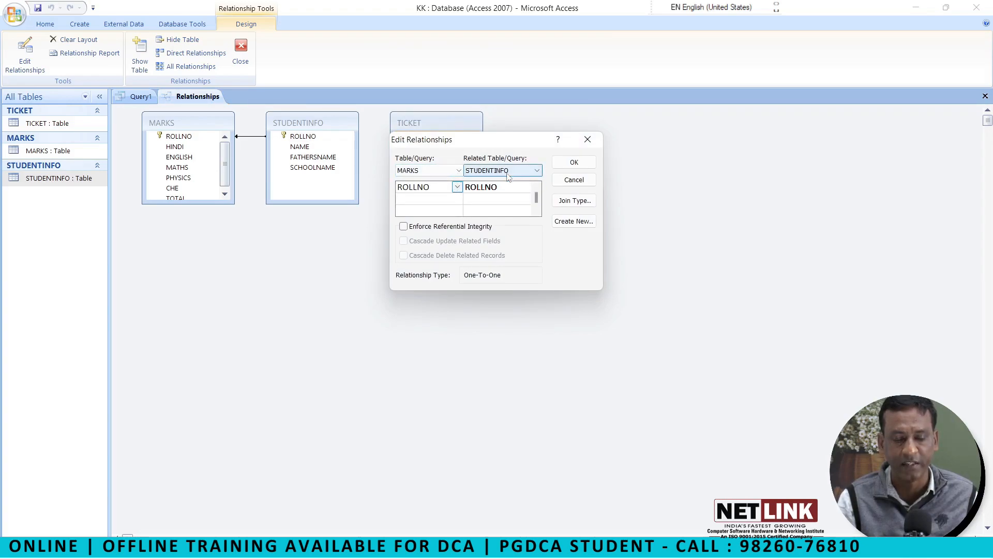
pyautogui.click(572, 203)
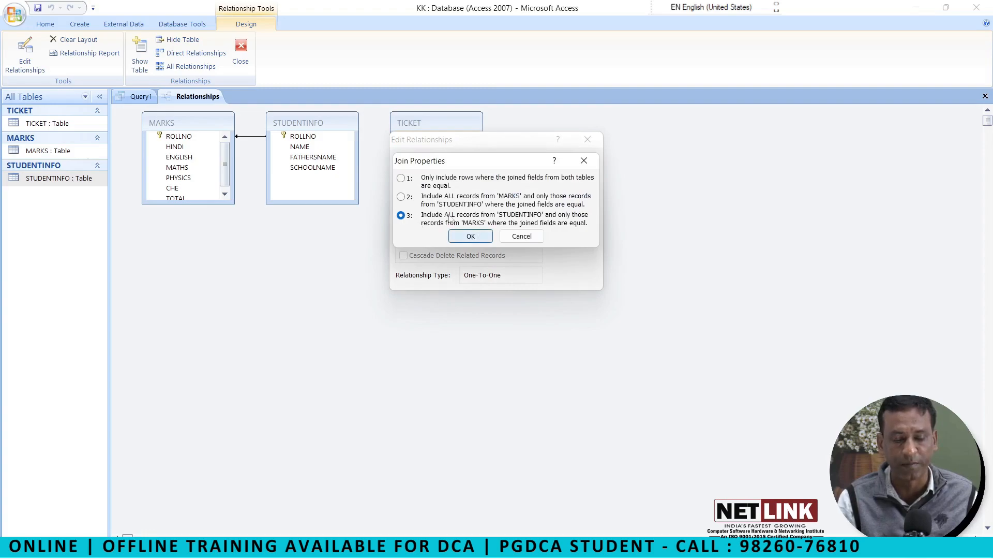
pyautogui.click(401, 178)
pyautogui.click(472, 238)
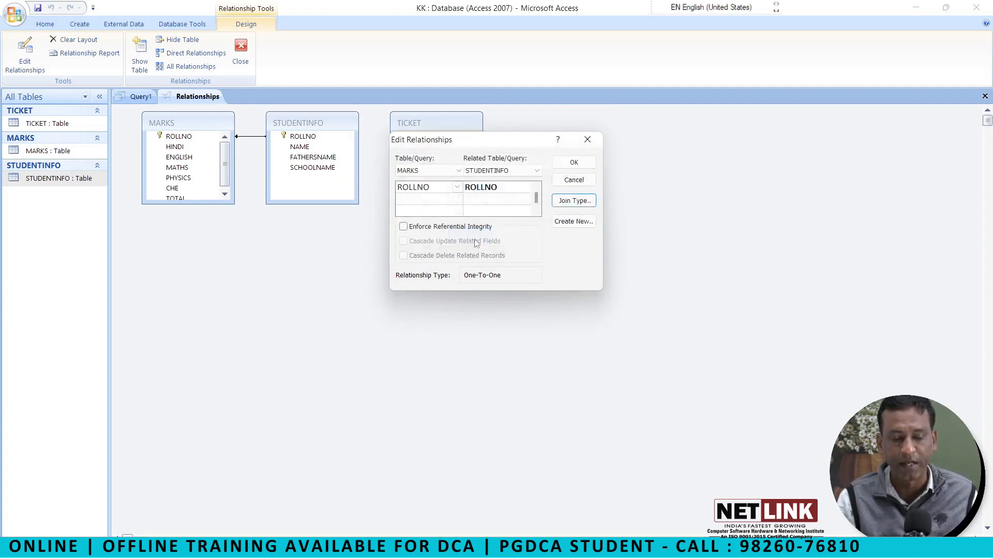
# - Start a new relationship with MARKS as the left table and TICKET as the right table
pyautogui.click(573, 221)
pyautogui.click(445, 192)
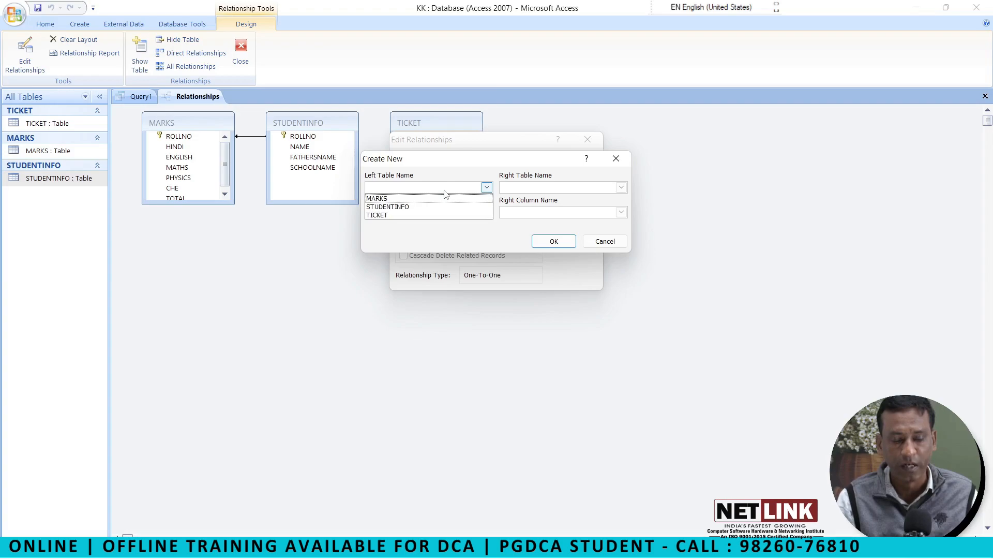
pyautogui.click(383, 198)
pyautogui.click(621, 188)
pyautogui.click(522, 215)
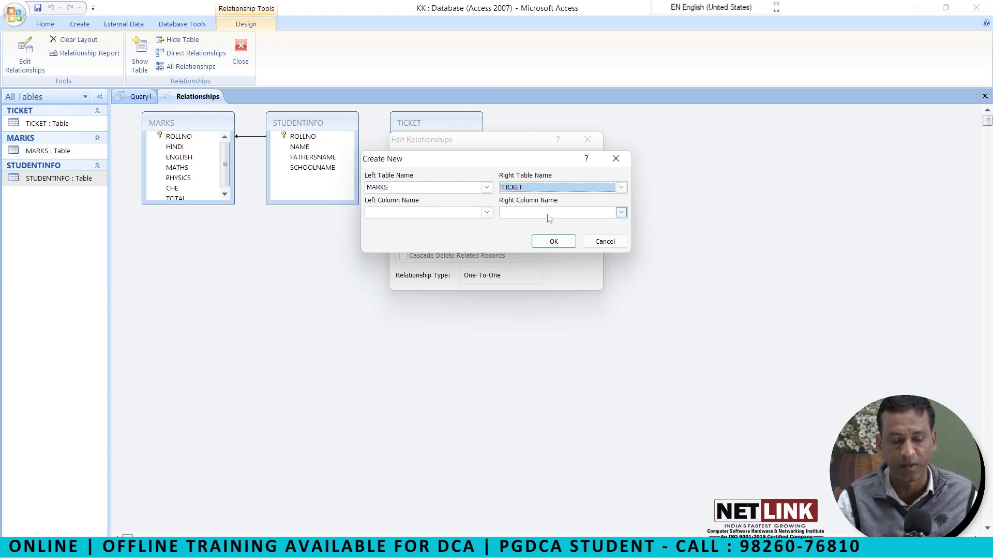
# - Relate ROLLNO in MARKS to PASSENGER NAME in TICKET, create the relationship, and close the relationships diagram with its layout saved
pyautogui.click(546, 215)
pyautogui.click(545, 215)
pyautogui.click(547, 243)
pyautogui.click(506, 321)
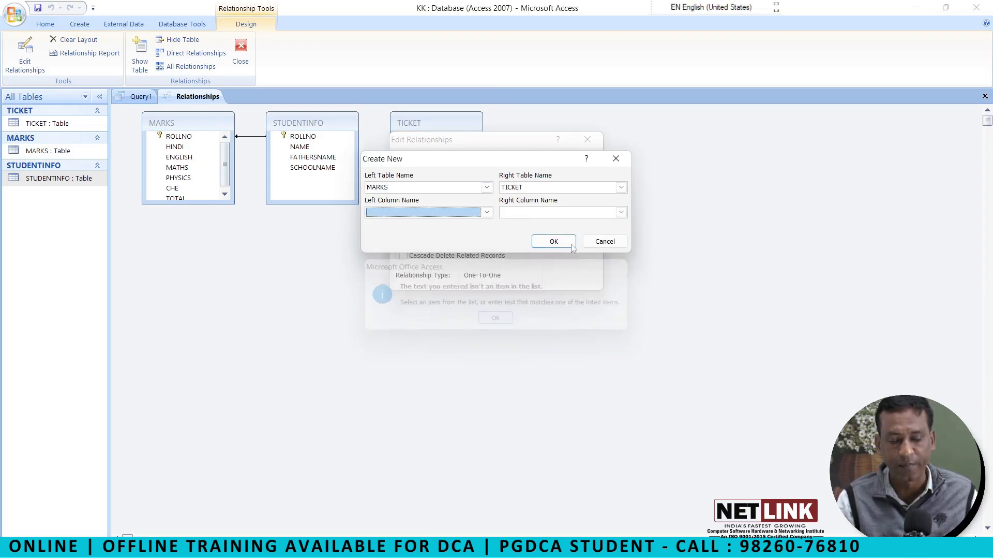
pyautogui.click(621, 212)
pyautogui.click(545, 234)
pyautogui.click(467, 213)
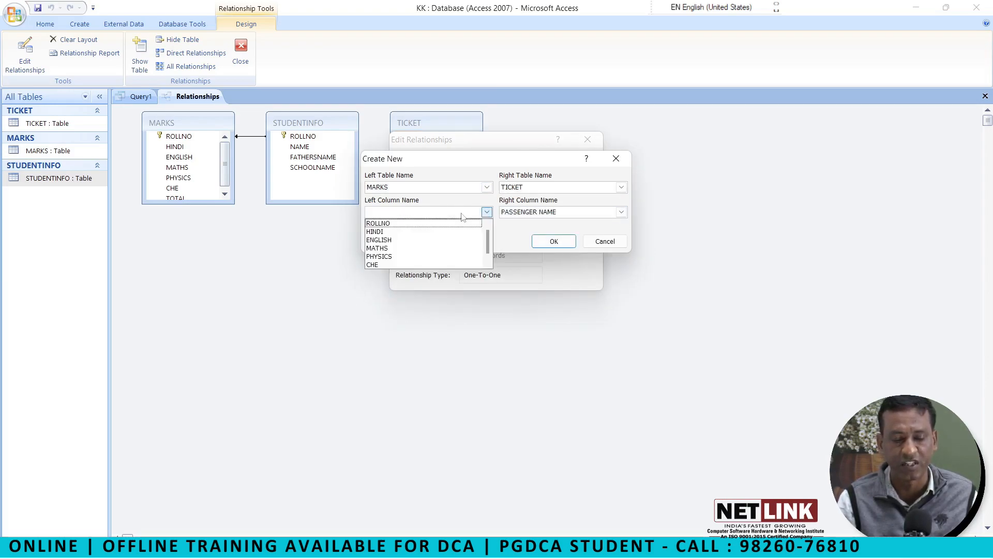
pyautogui.click(399, 224)
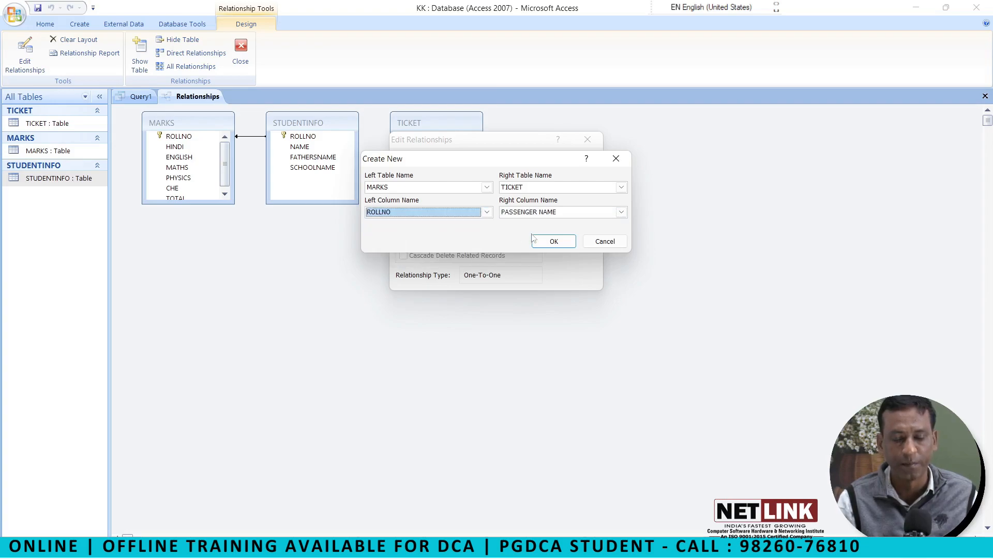
pyautogui.click(539, 241)
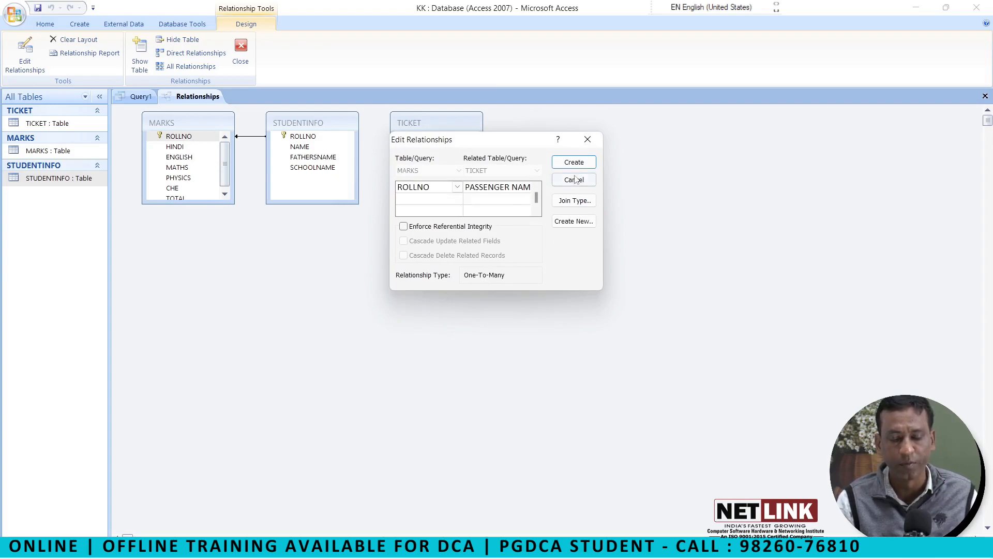
pyautogui.click(574, 163)
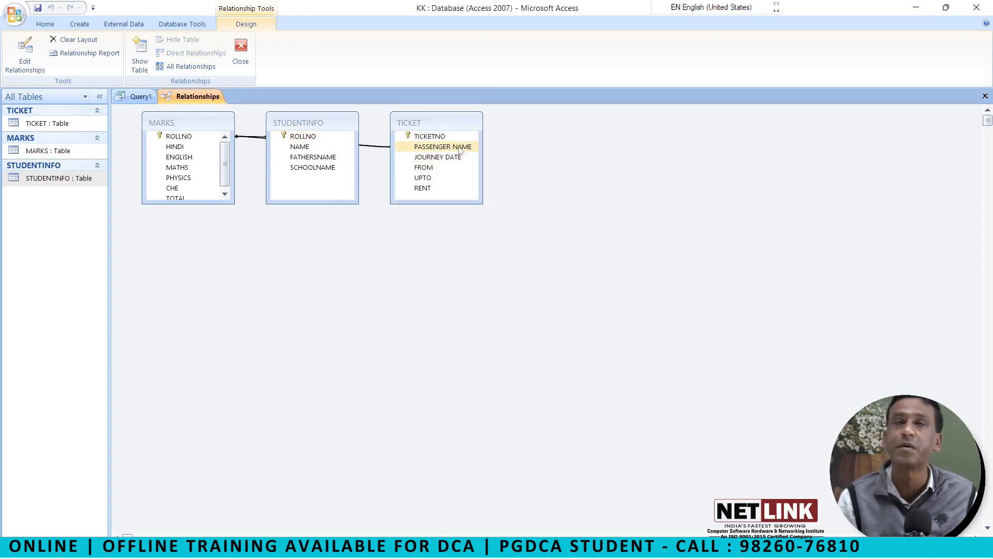
pyautogui.hotkey('ctrl', 'w')
pyautogui.click(452, 318)
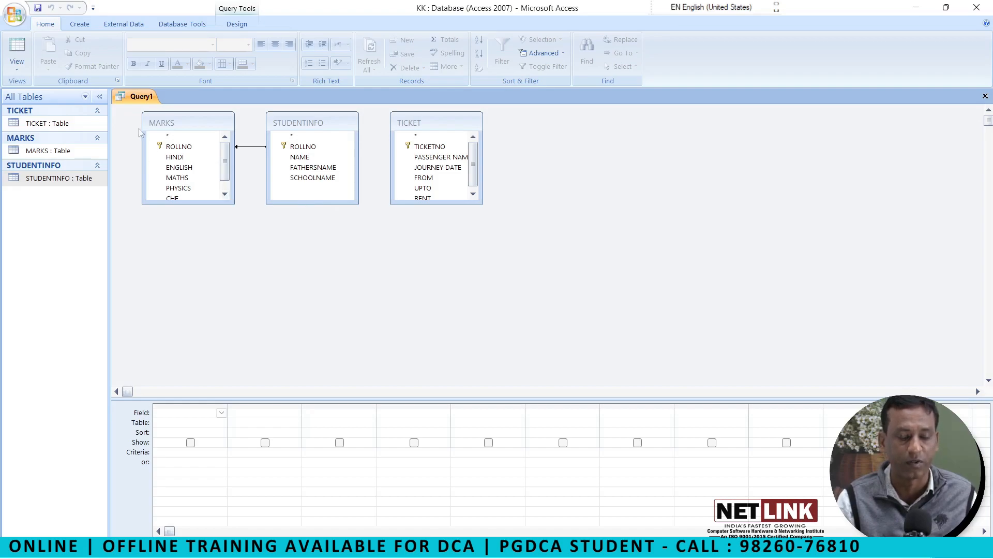
# - Close the three-table query and save it as FF
pyautogui.rightClick(134, 97)
pyautogui.click(161, 117)
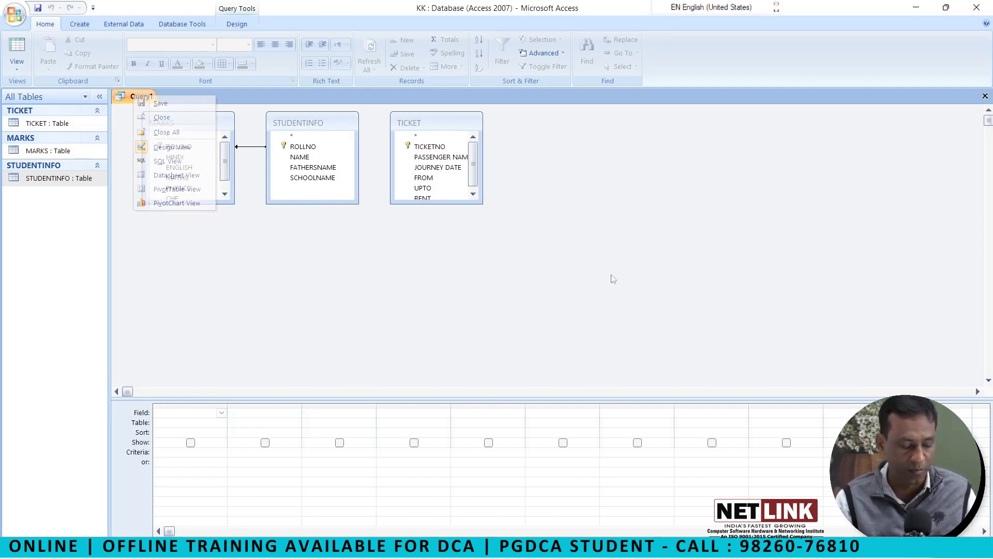
pyautogui.click(452, 318)
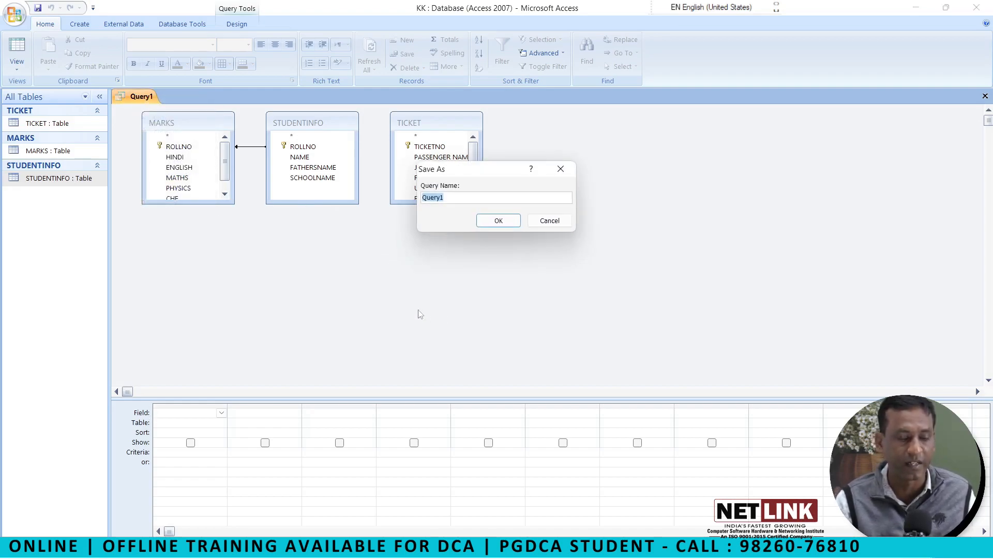
pyautogui.write('FF')
pyautogui.click(497, 221)
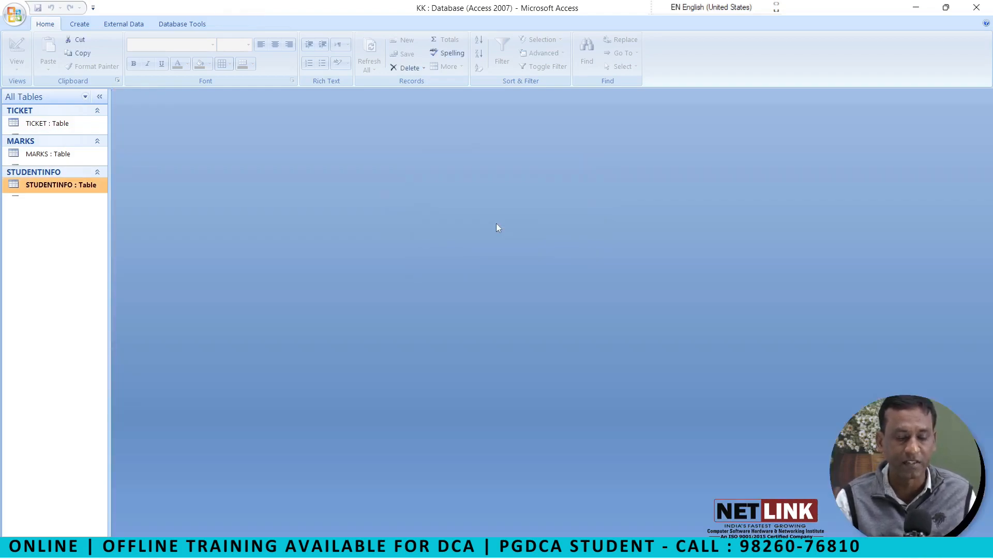
# - Open the FF query in Design View and switch it to SQL View to examine its statement
pyautogui.rightClick(27, 182)
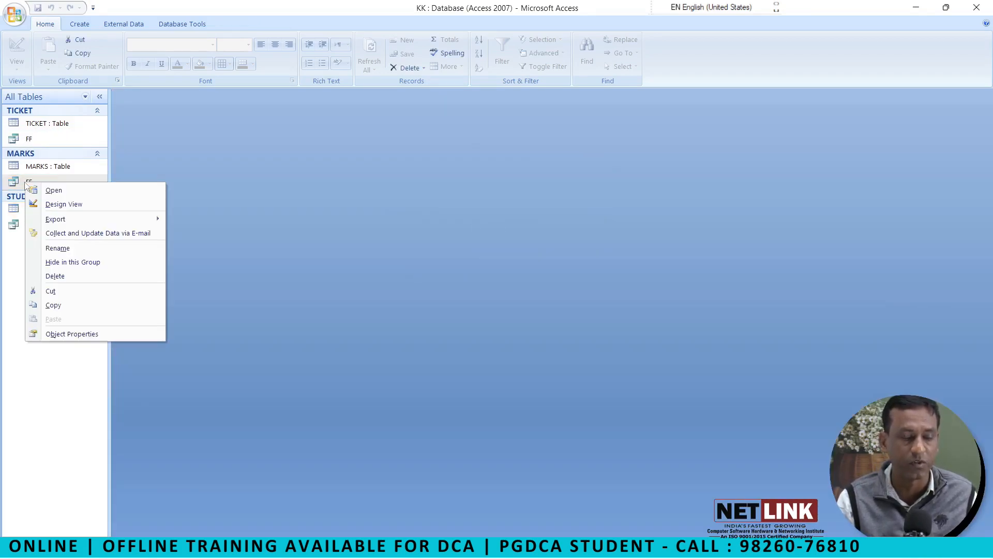
pyautogui.click(58, 207)
pyautogui.rightClick(134, 97)
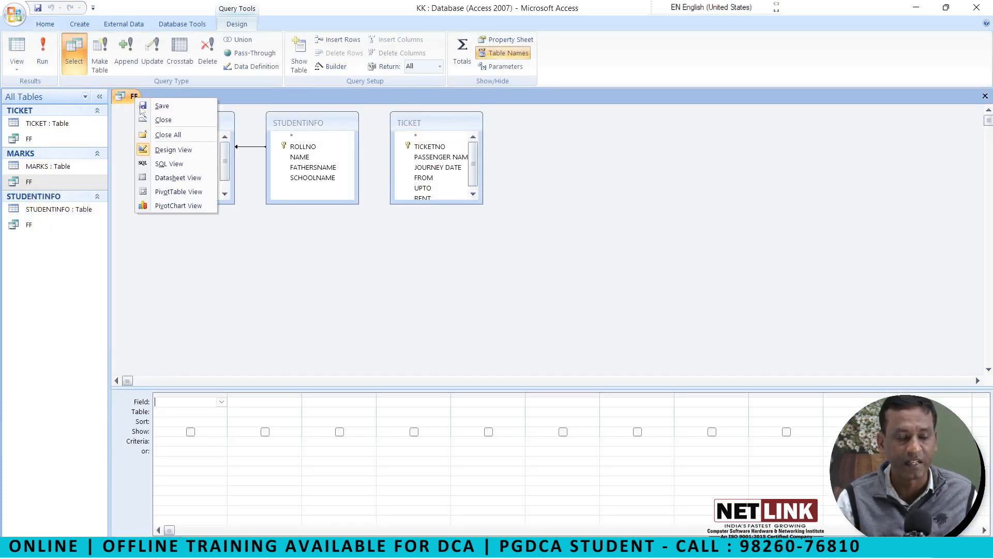
pyautogui.click(184, 165)
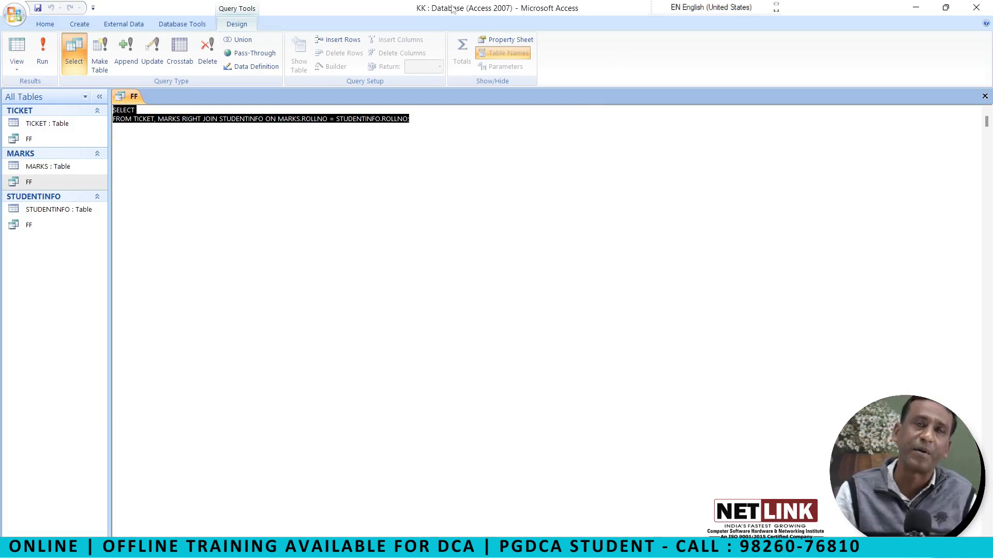
# - Bring up the database tools commands
pyautogui.click(192, 25)
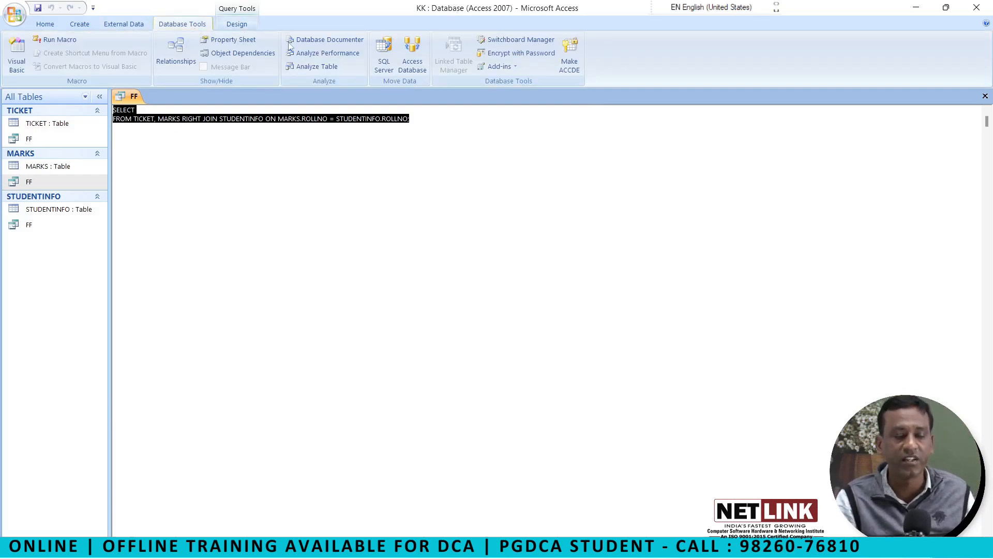